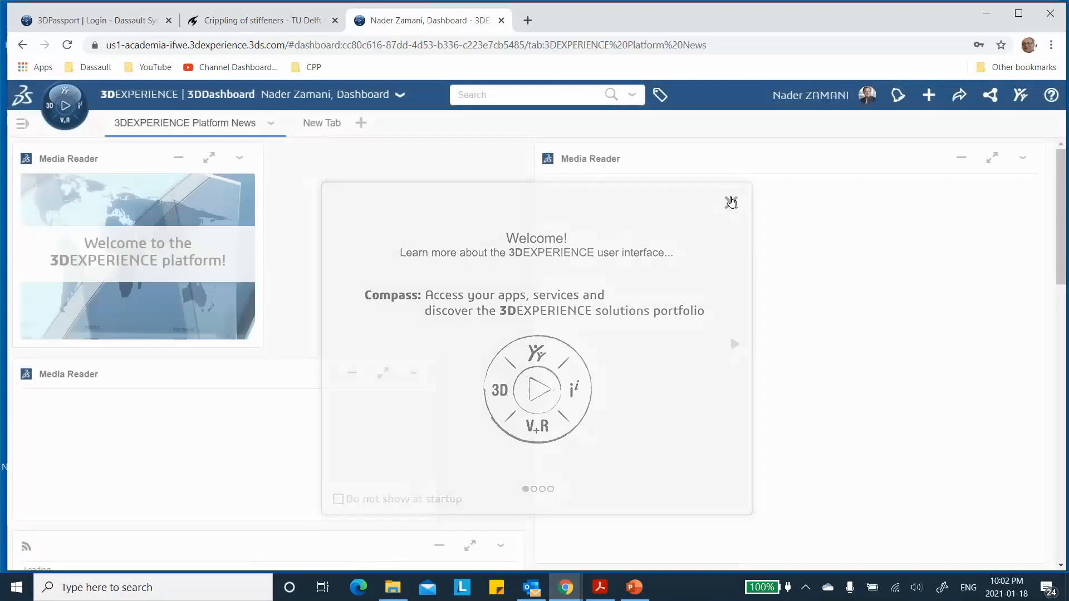
Step: Start a new 3DEXPERIENCE native app session without restoring the old one, and dismiss the Make Service and Welcome panels
left_click(66, 109)
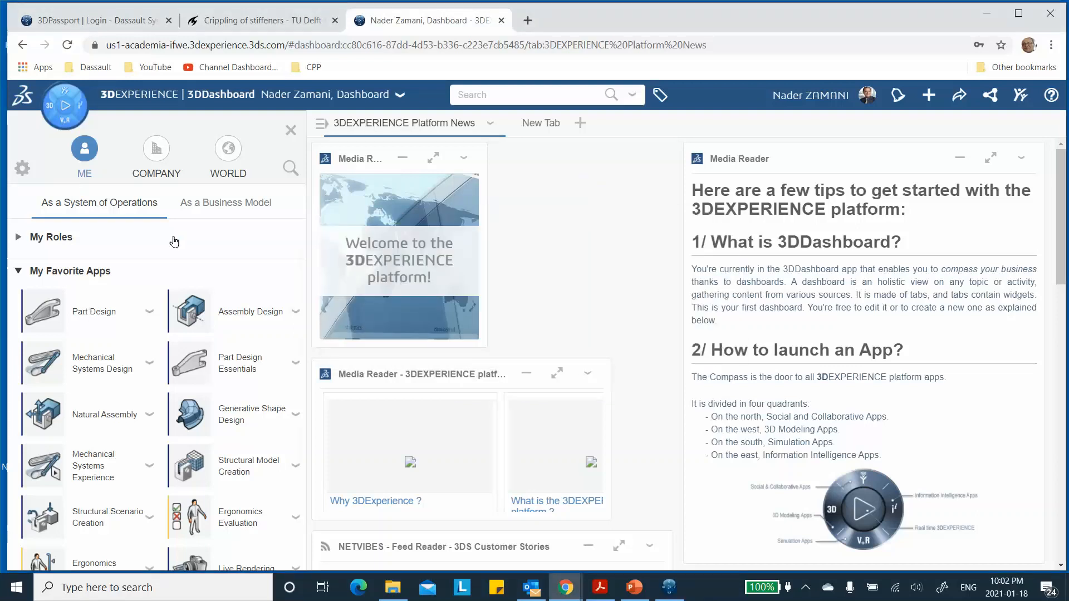
left_click(986, 12)
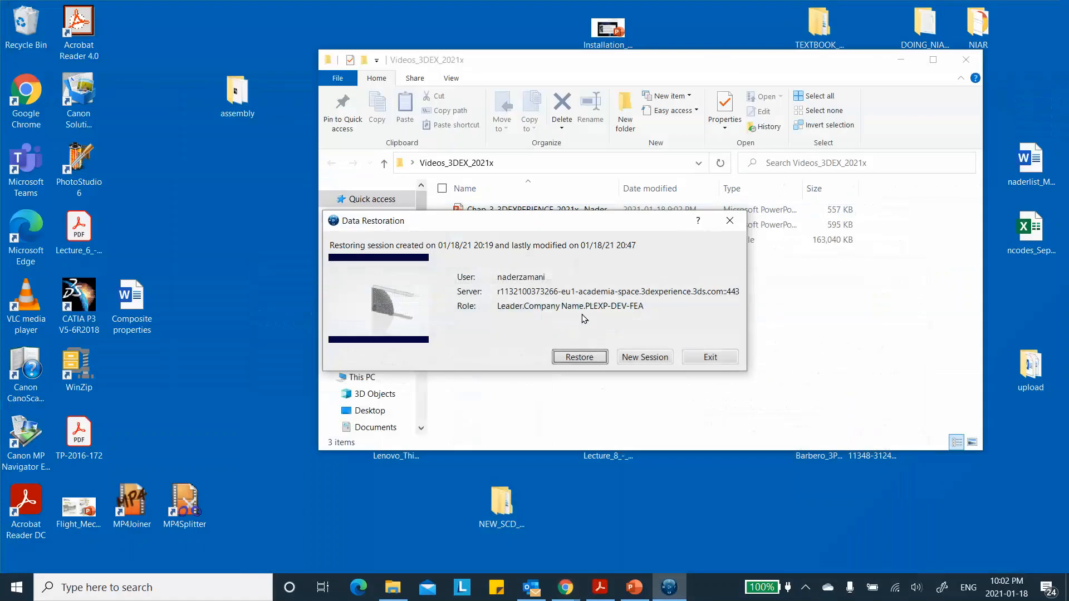
left_click(644, 358)
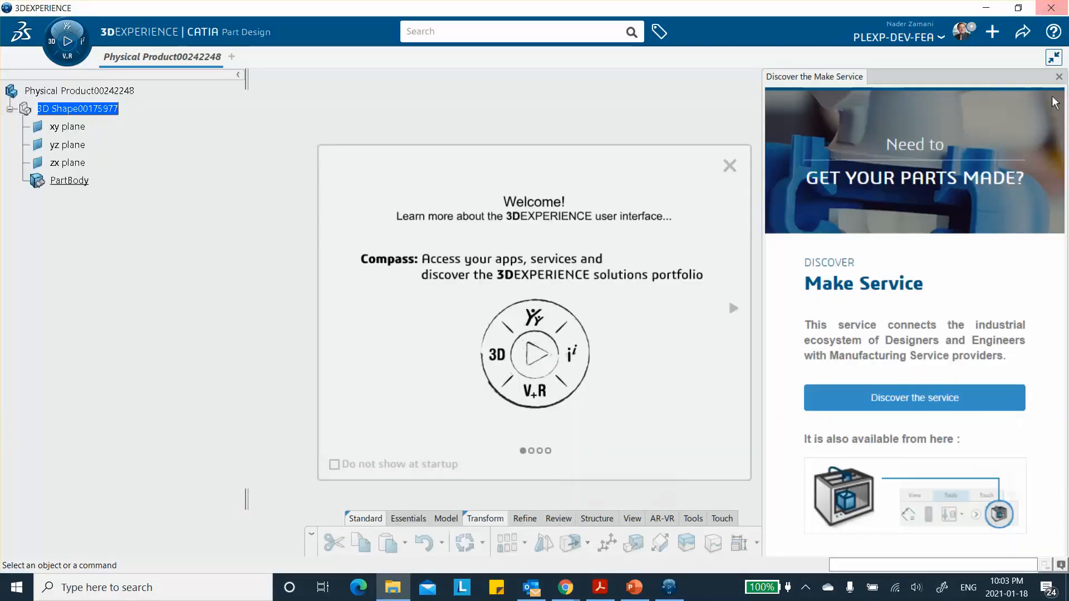
left_click(1057, 77)
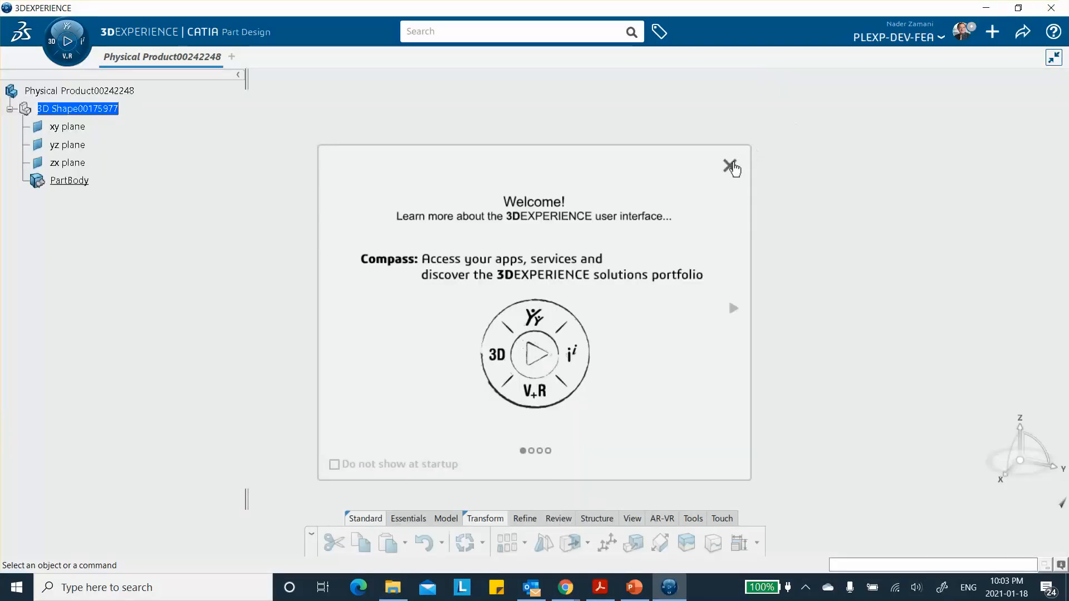
left_click(730, 166)
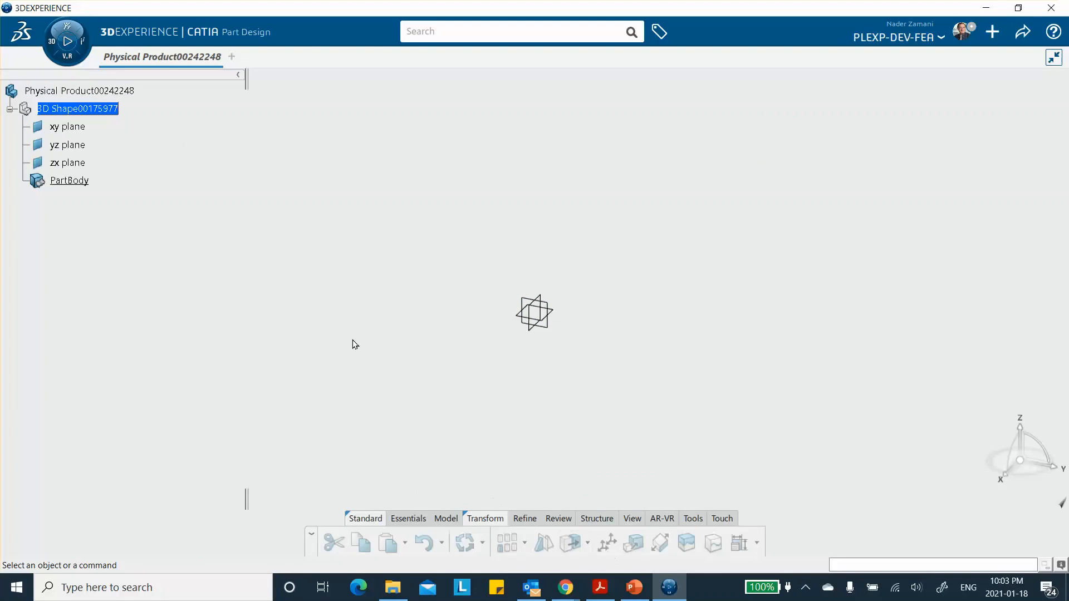
Step: Open a new sketch on the yz plane of the 3D shape
double_click(70, 113)
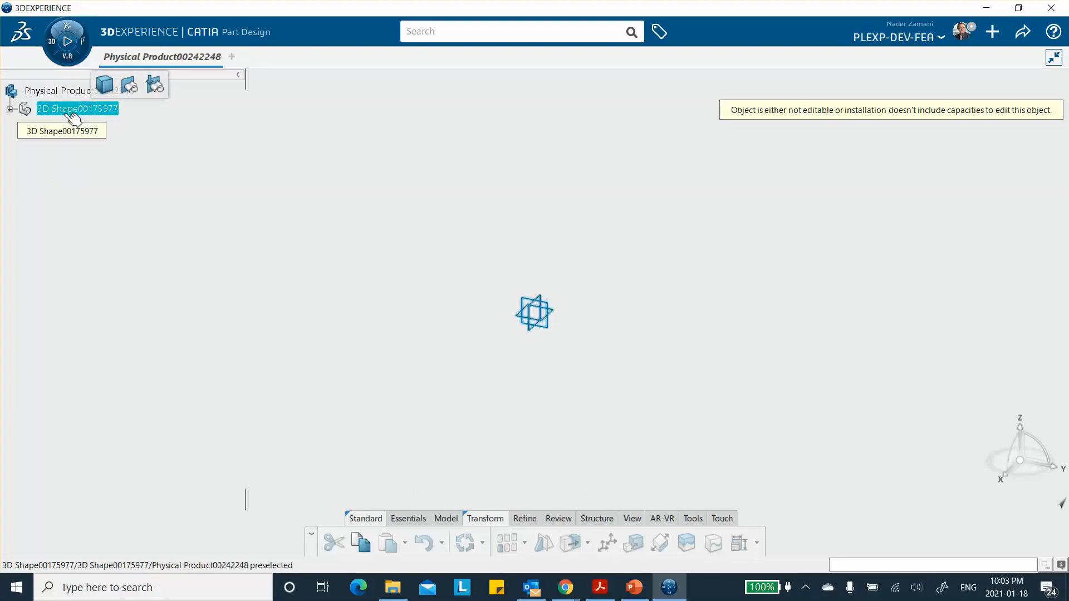
left_click(403, 519)
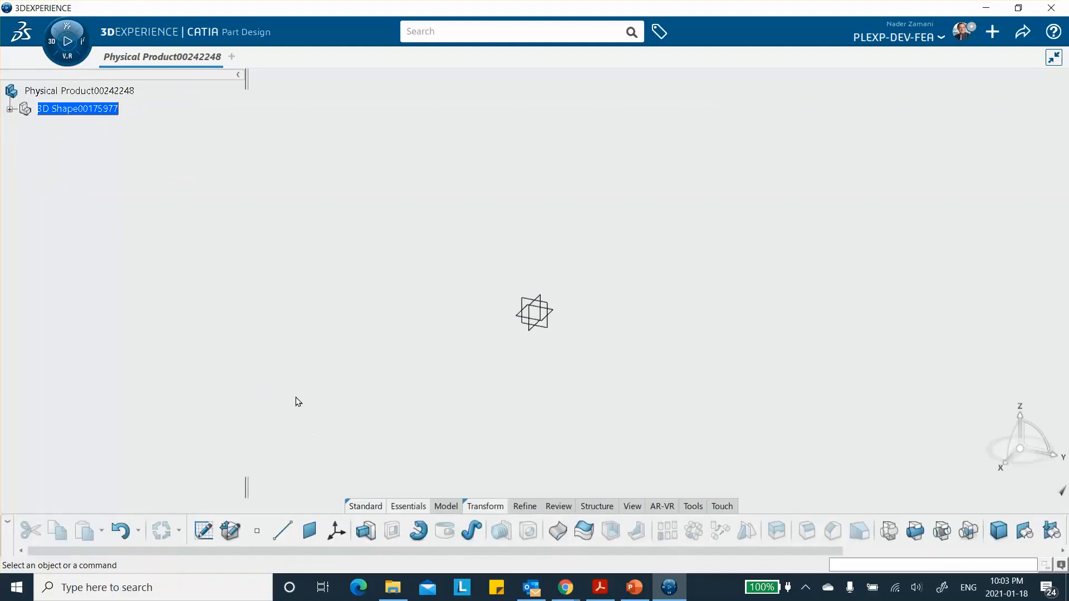
left_click(553, 310)
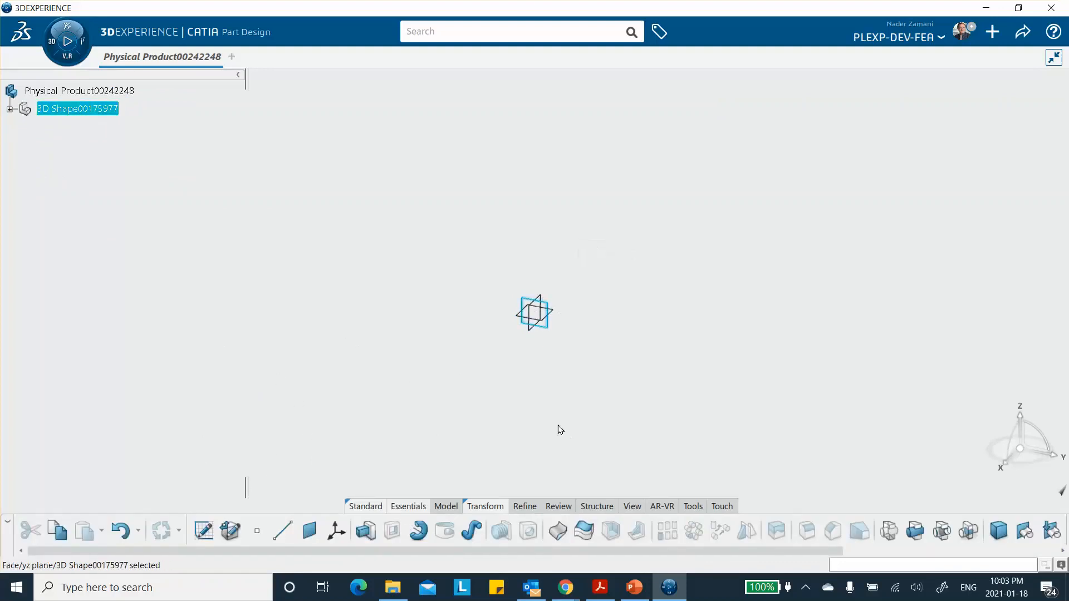
left_click(204, 532)
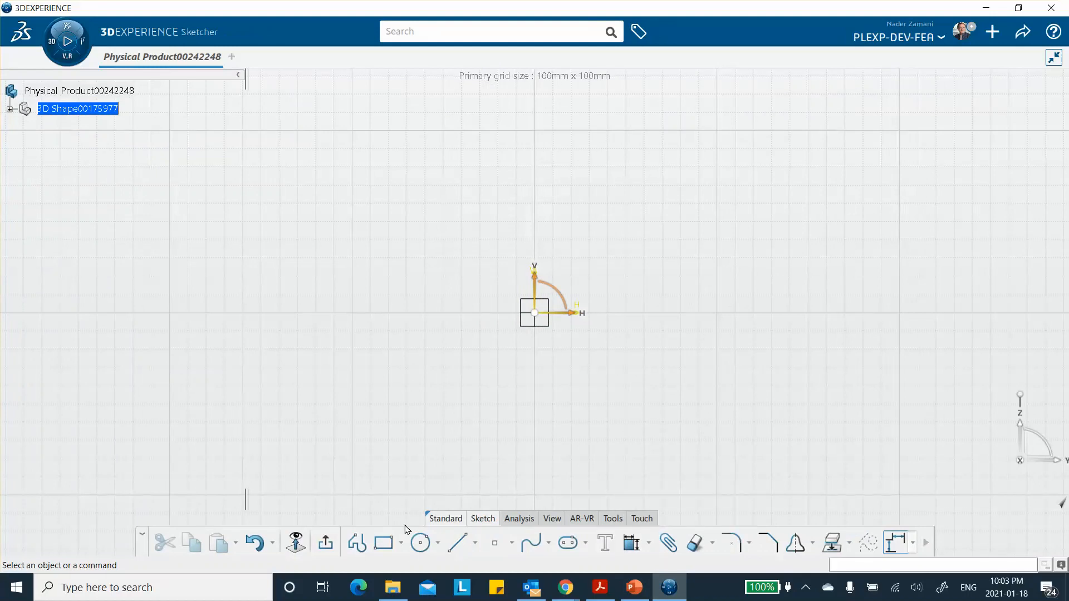
Step: Sketch a rectangle about 136 mm wide with its lower-left corner at the origin, extending into the positive quadrant
left_click(383, 542)
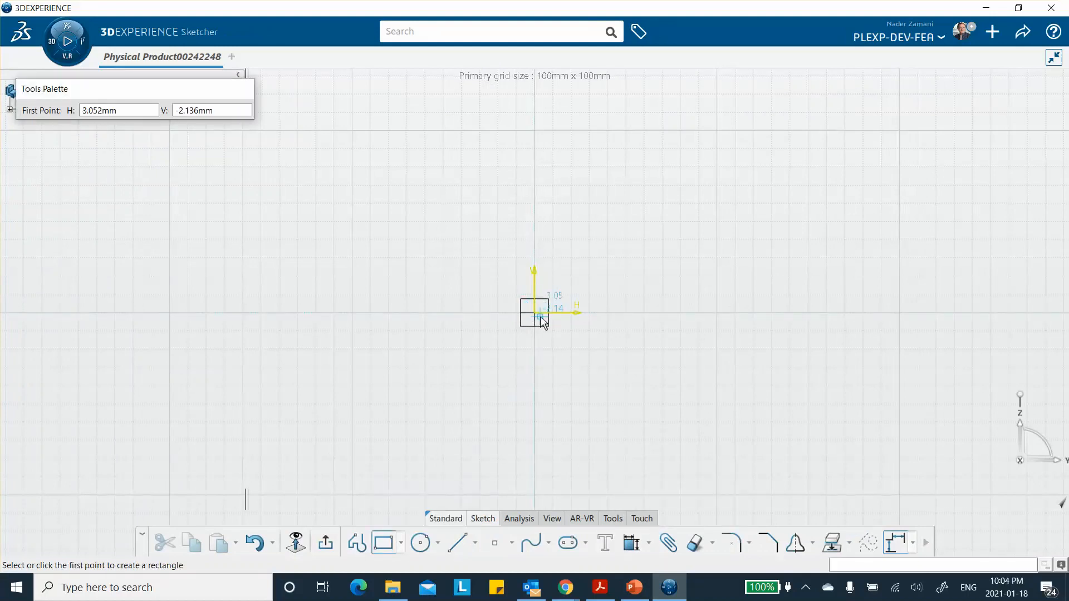
left_click(543, 316)
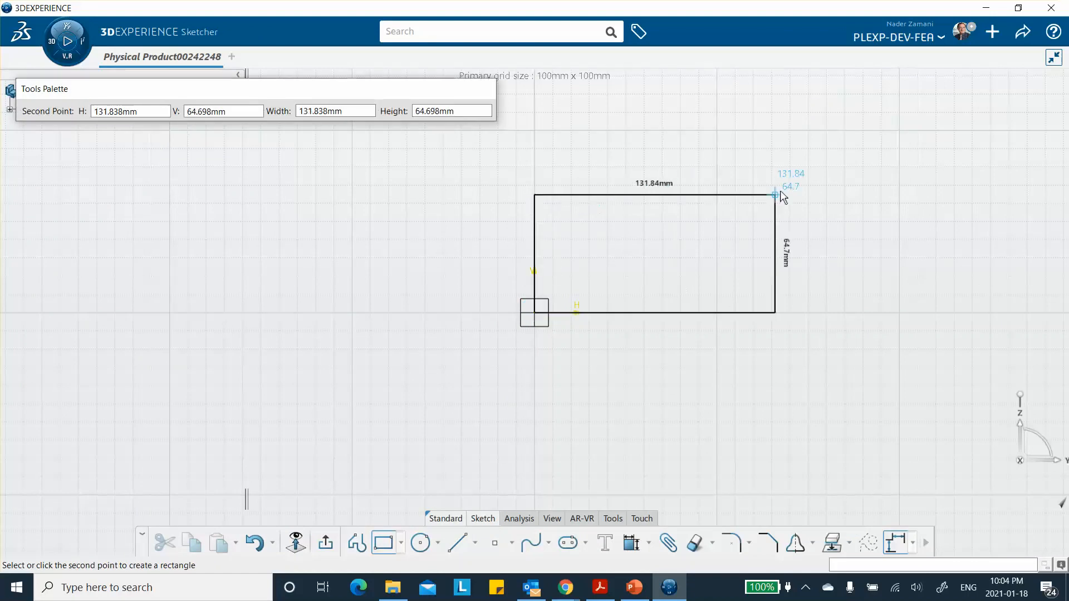
left_click(783, 189)
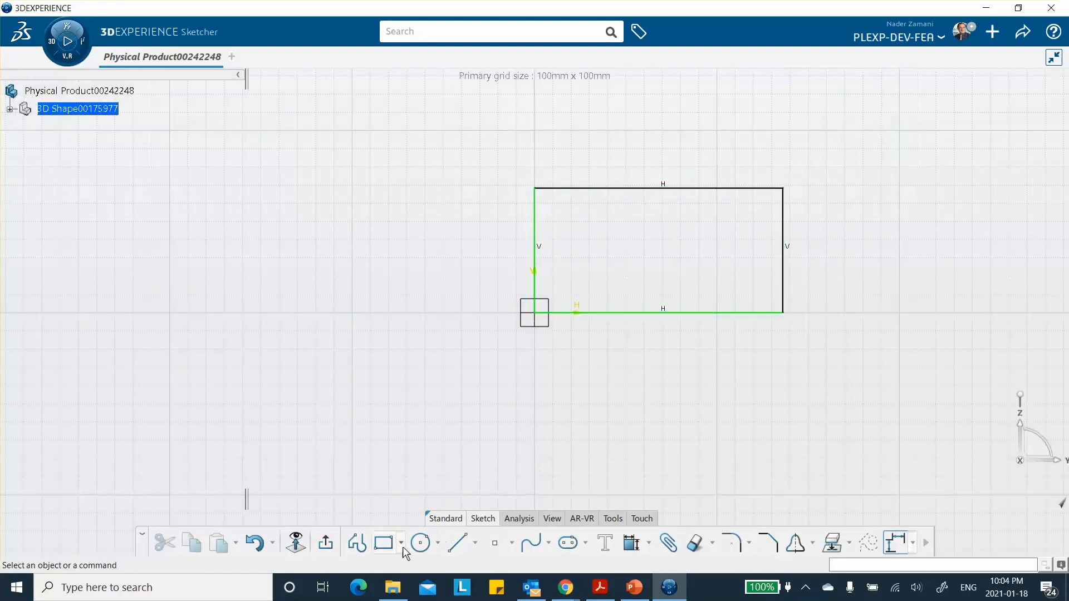
Step: Sketch a circle centred on the origin at the rectangle's lower-left corner, smaller than the rectangle's height
left_click(420, 542)
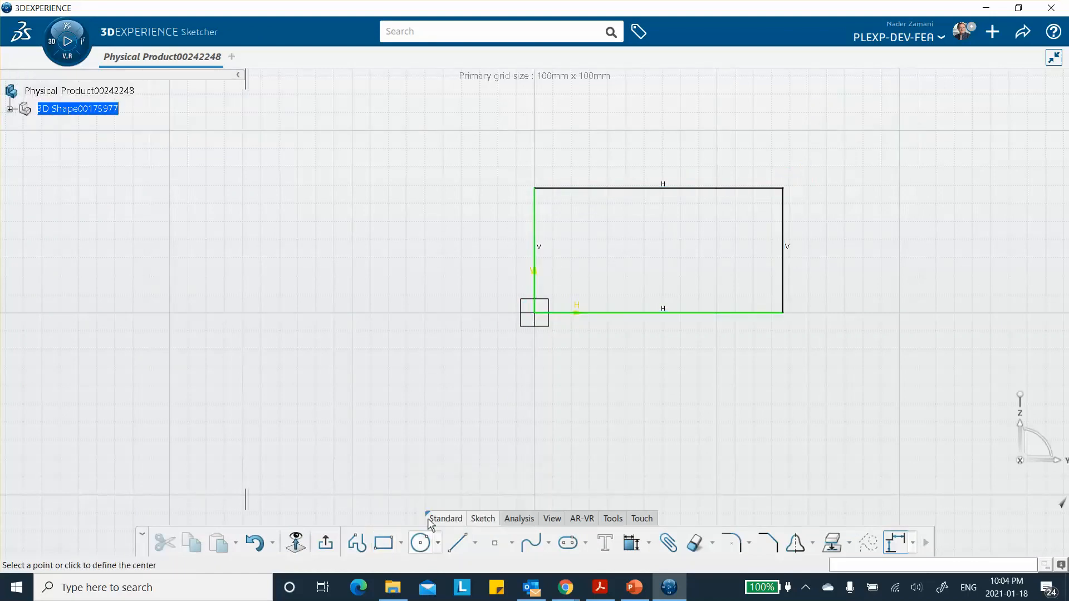
left_click(537, 317)
left_click(565, 341)
left_click(624, 398)
Step: Trim the circle outside the rectangle and the rectangle's edges inside it, leaving a quarter-arc cutout at the origin corner
left_click(695, 543)
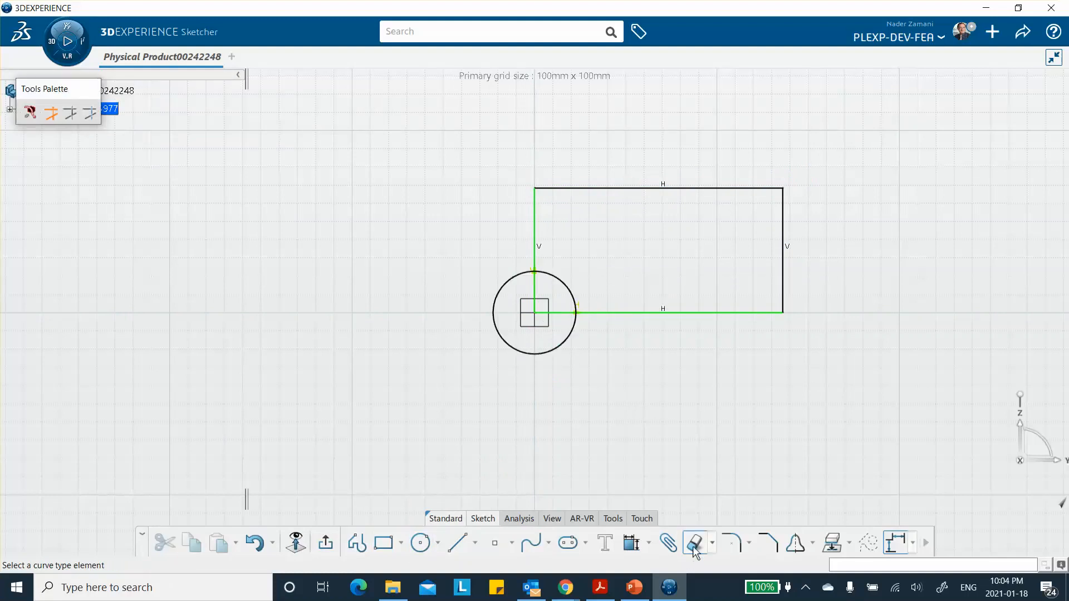
left_click(554, 359)
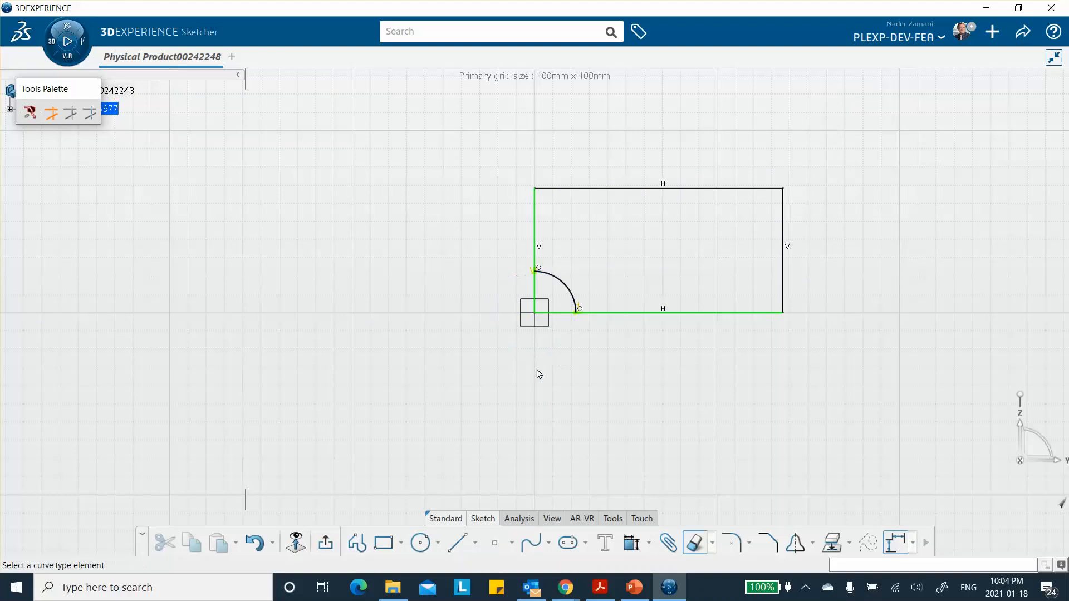
left_click(562, 313)
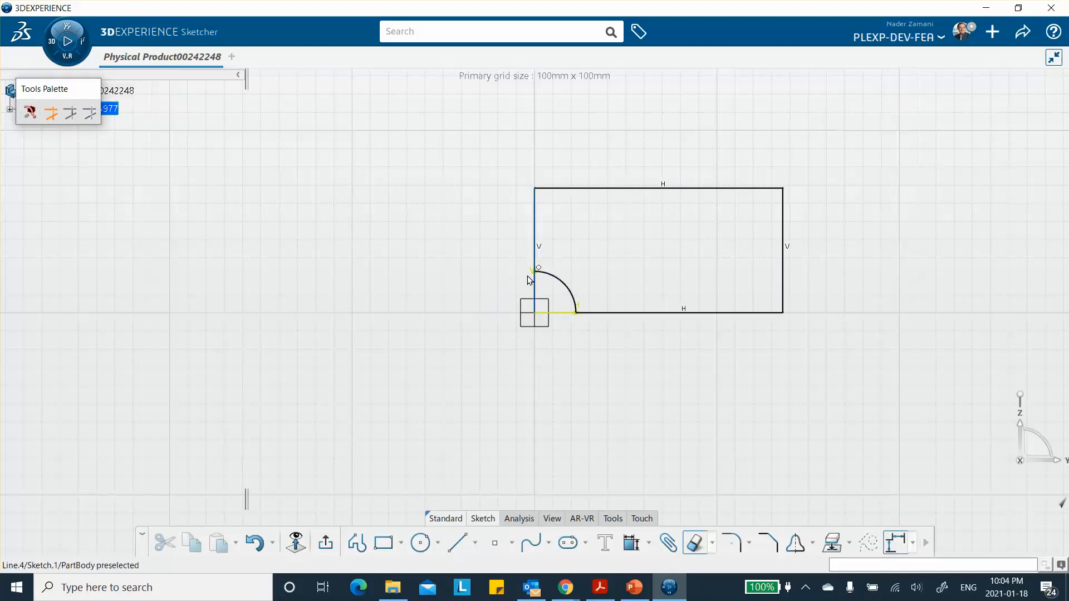
left_click(539, 291)
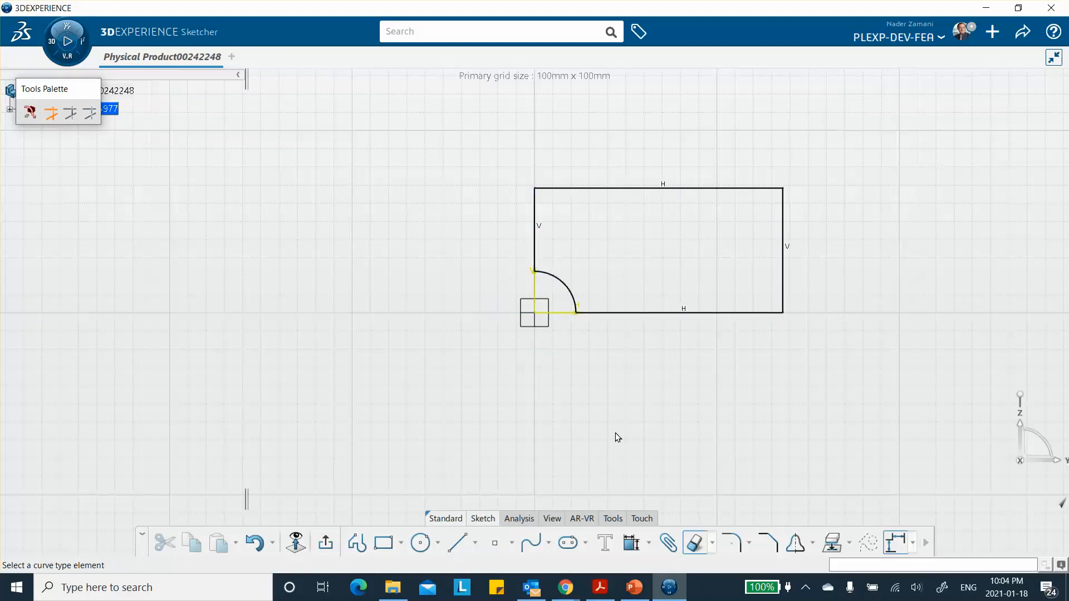
Step: Check the plate dimensions on the PowerPoint slide and constrain the length of the profile's top edge to 75 mm
left_click(633, 580)
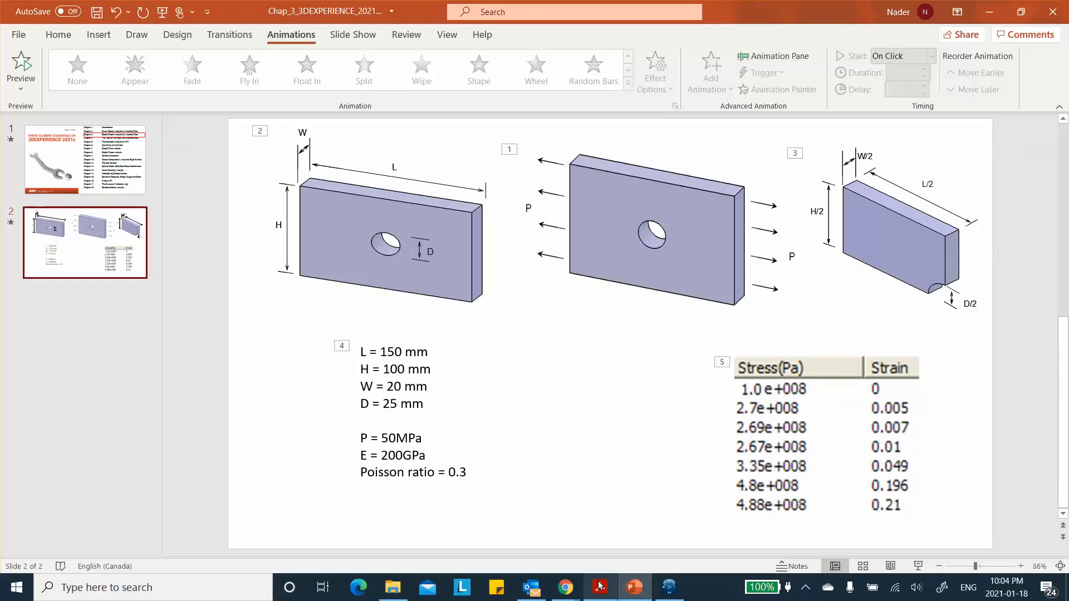
left_click(668, 587)
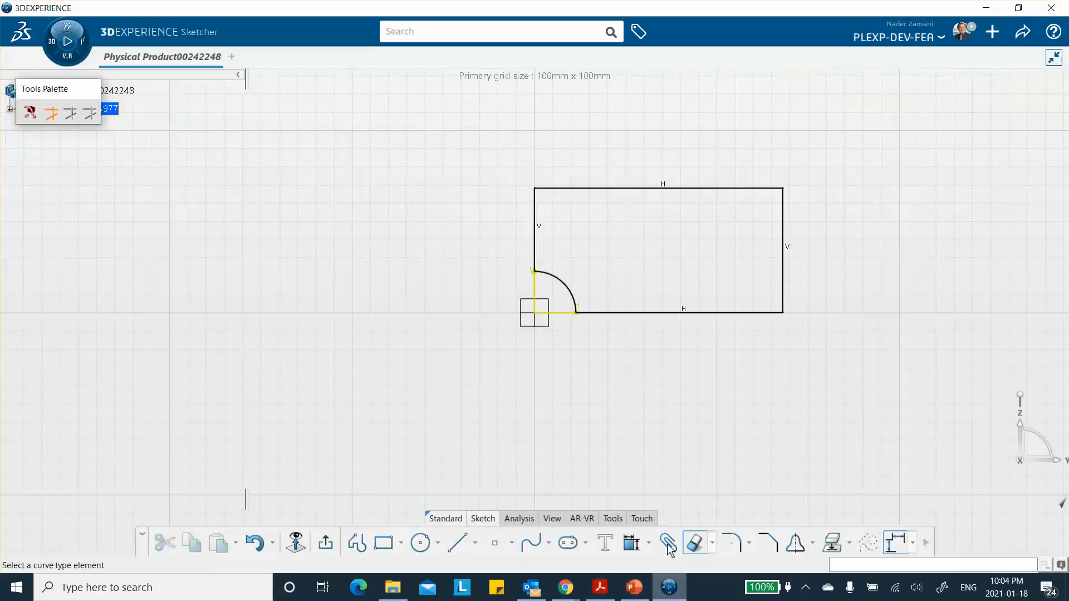
left_click(635, 544)
left_click(666, 188)
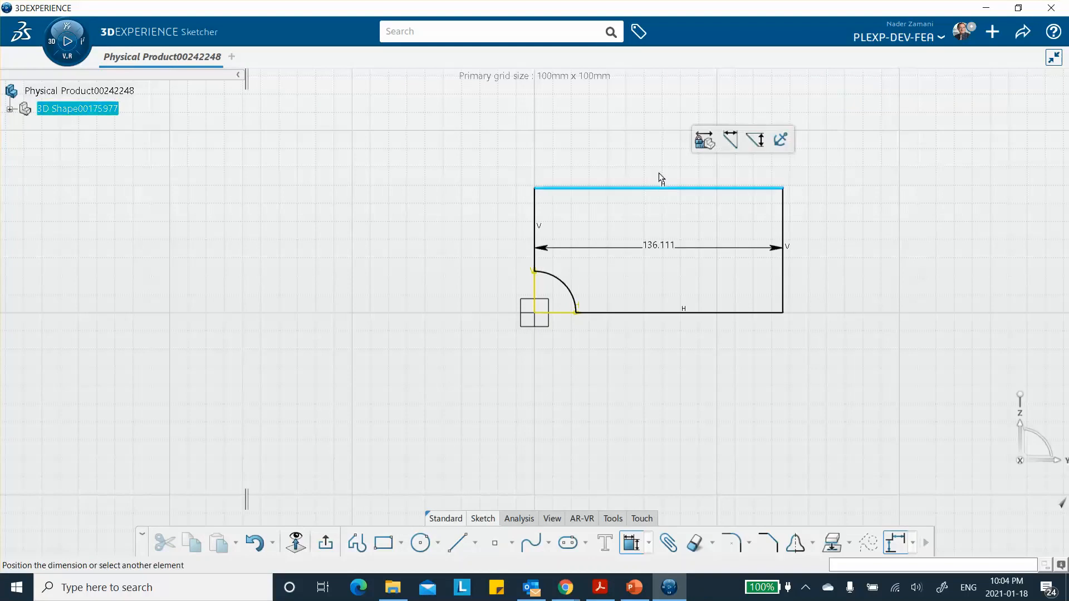
left_click(654, 154)
type("75")
key("Return")
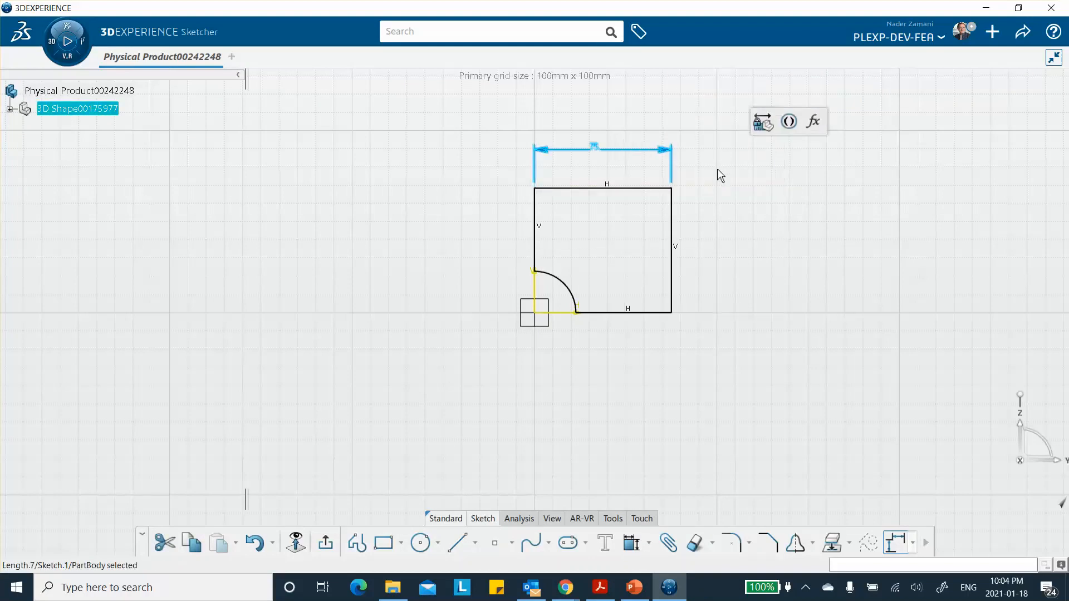
Step: Constrain the length of the profile's right vertical edge to 50 mm
left_click(675, 233)
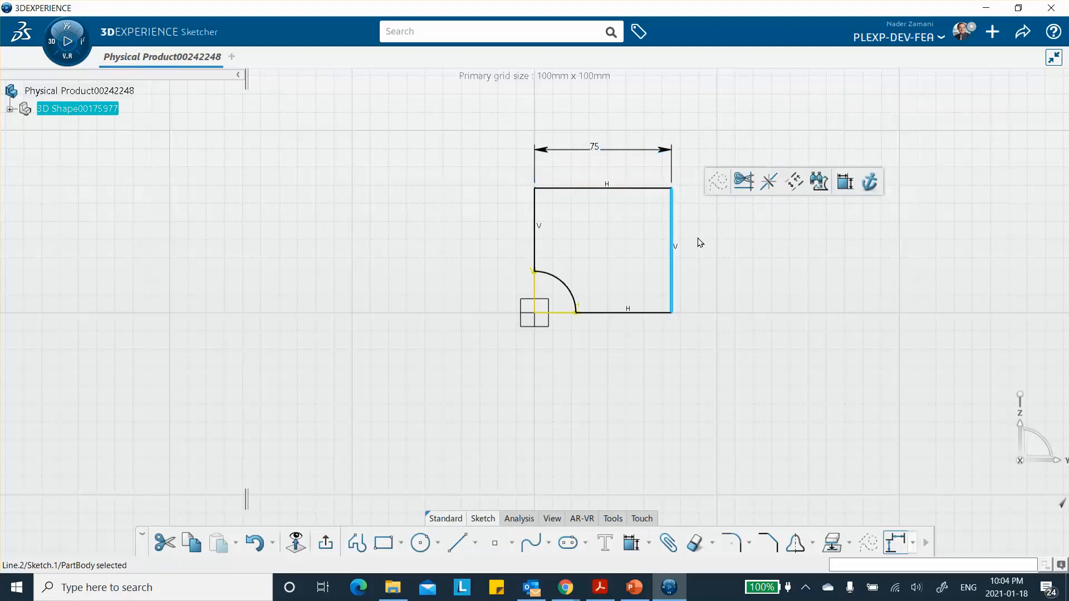
left_click(845, 183)
left_click(791, 244)
type("5")
key("Return")
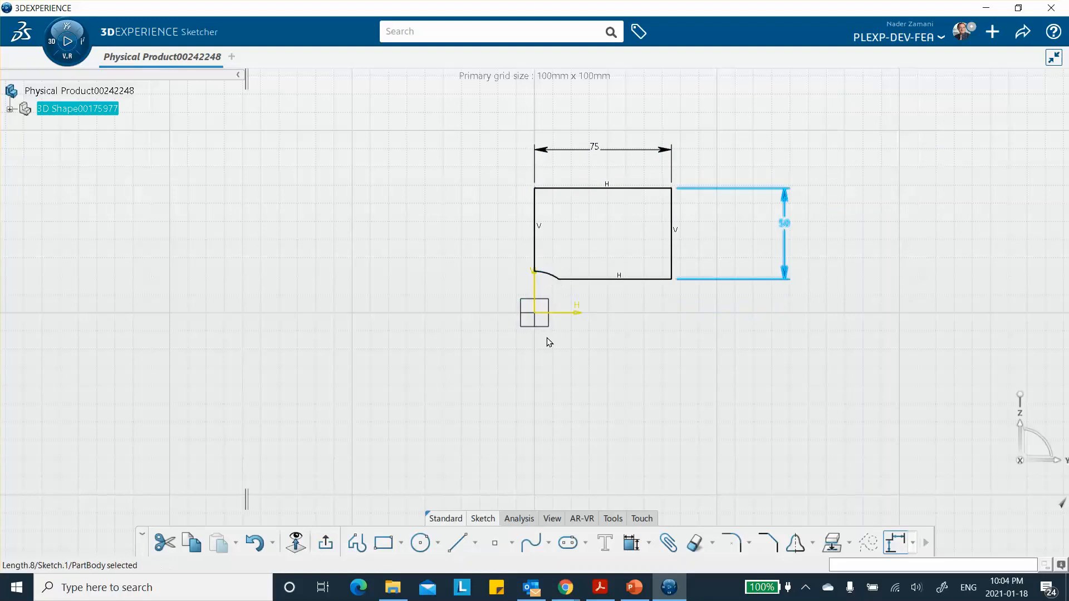
left_click(645, 348)
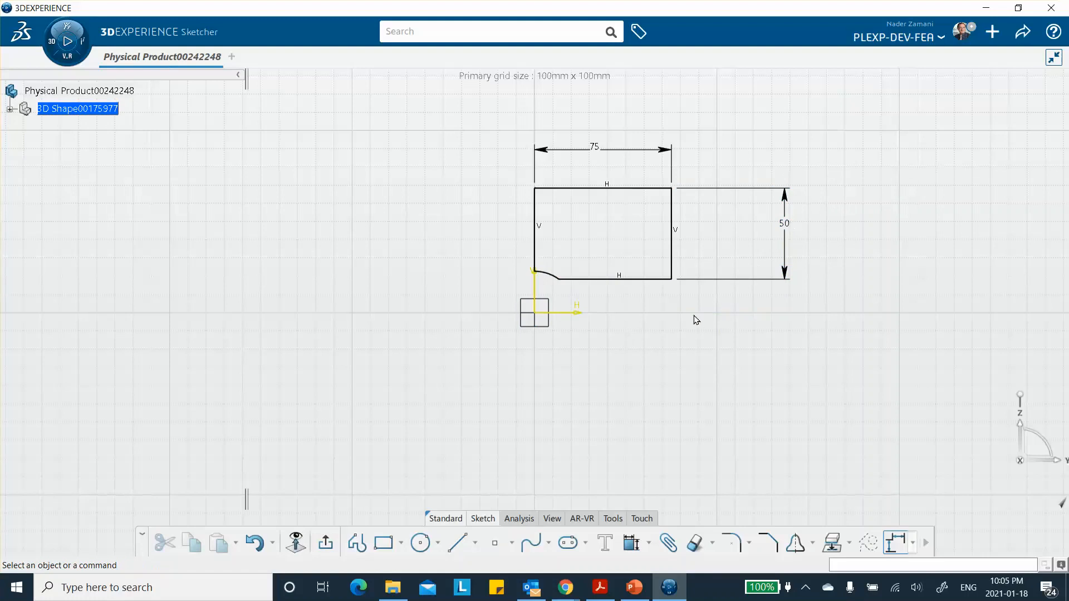
Step: Add a coincidence constraint between the profile's bottom edge and the sketch's horizontal axis
left_click(657, 283)
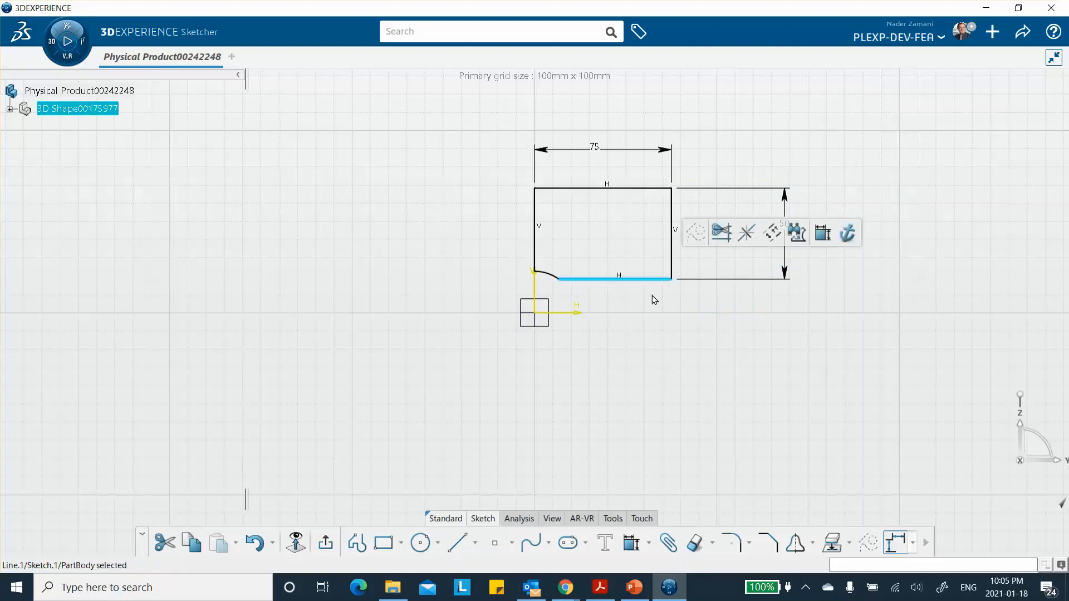
left_click(578, 312, "ctrl")
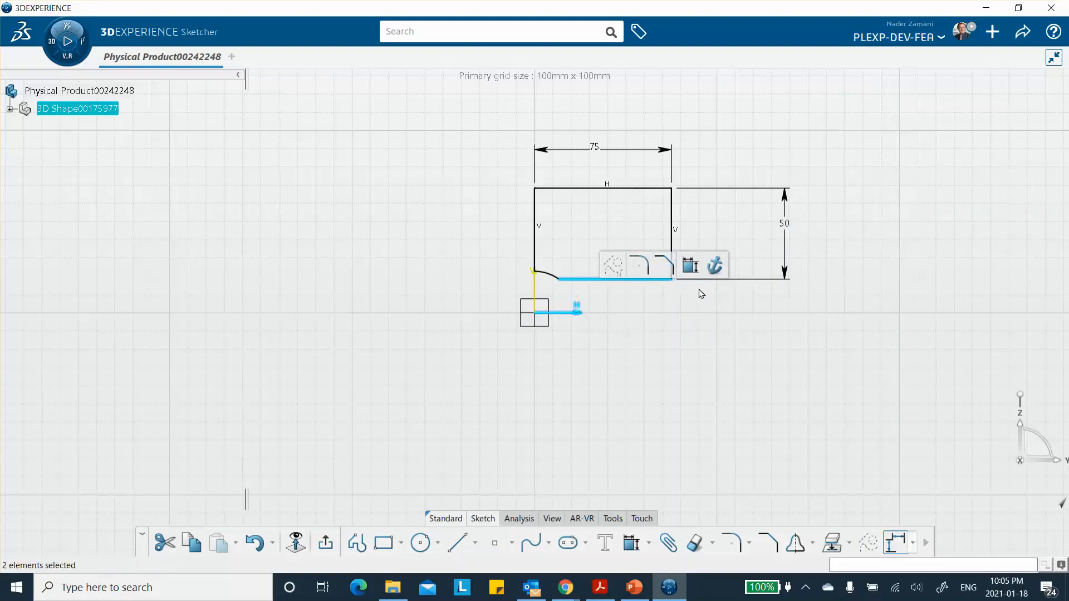
left_click(649, 543)
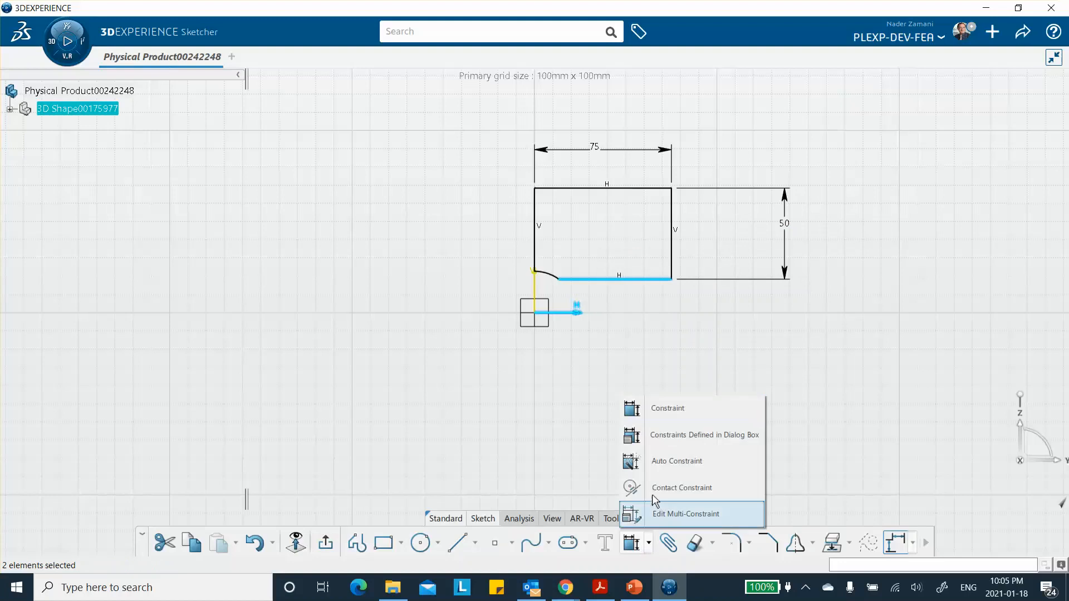
left_click(667, 436)
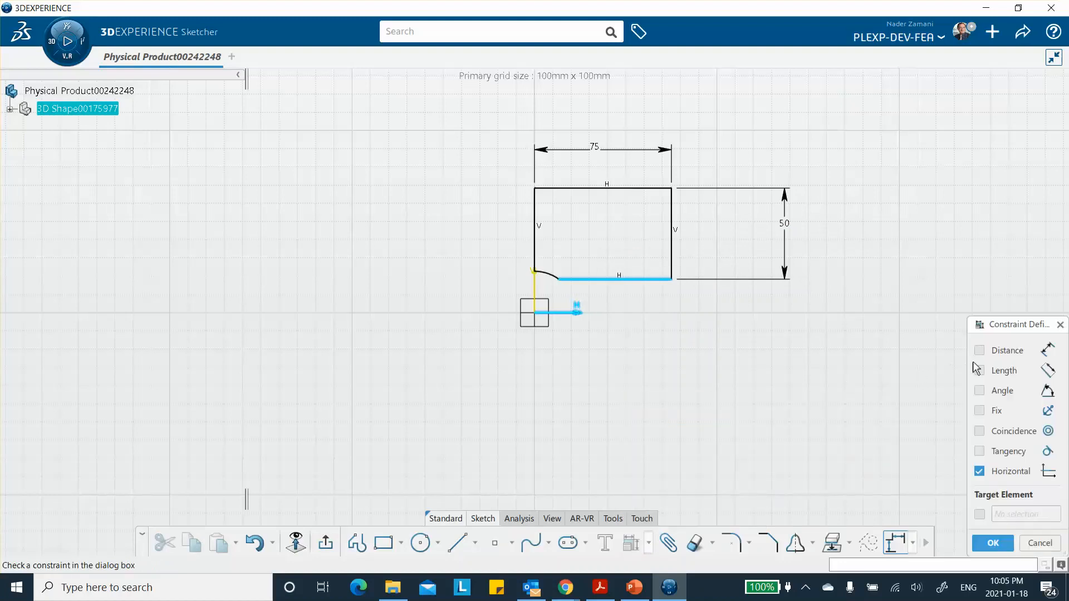
left_click(979, 431)
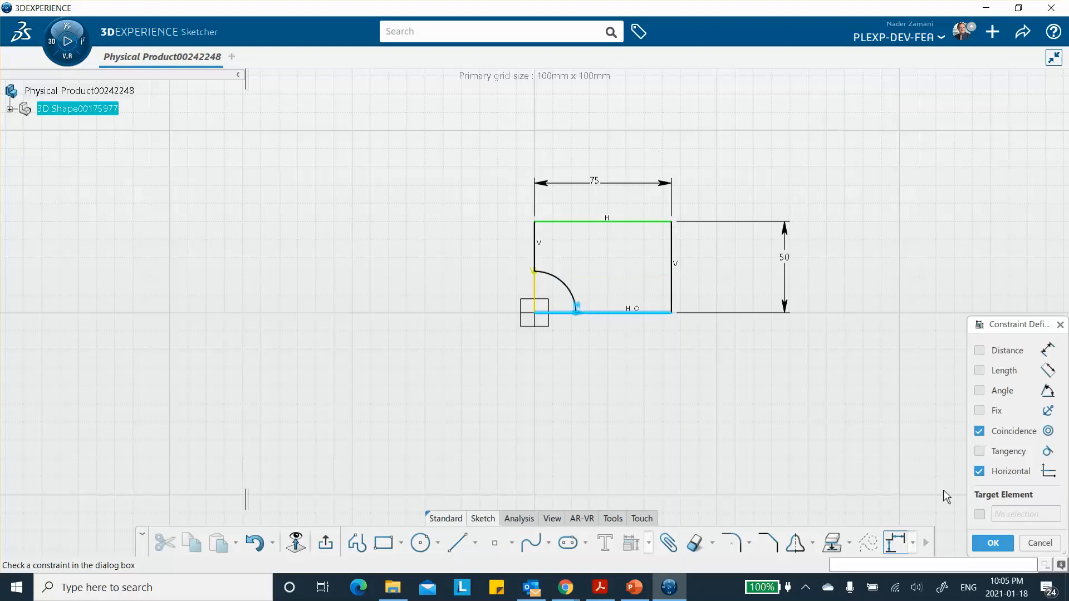
left_click(993, 543)
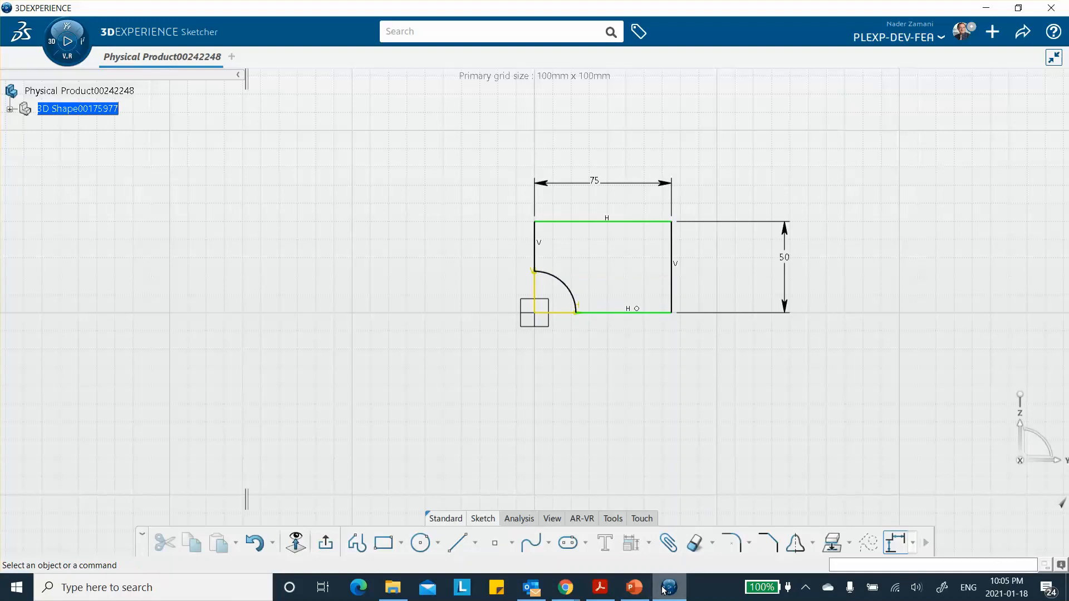
Step: Check the hole diameter on the PowerPoint slide and constrain the radius of the profile's quarter arc to 12.5 mm
left_click(635, 588)
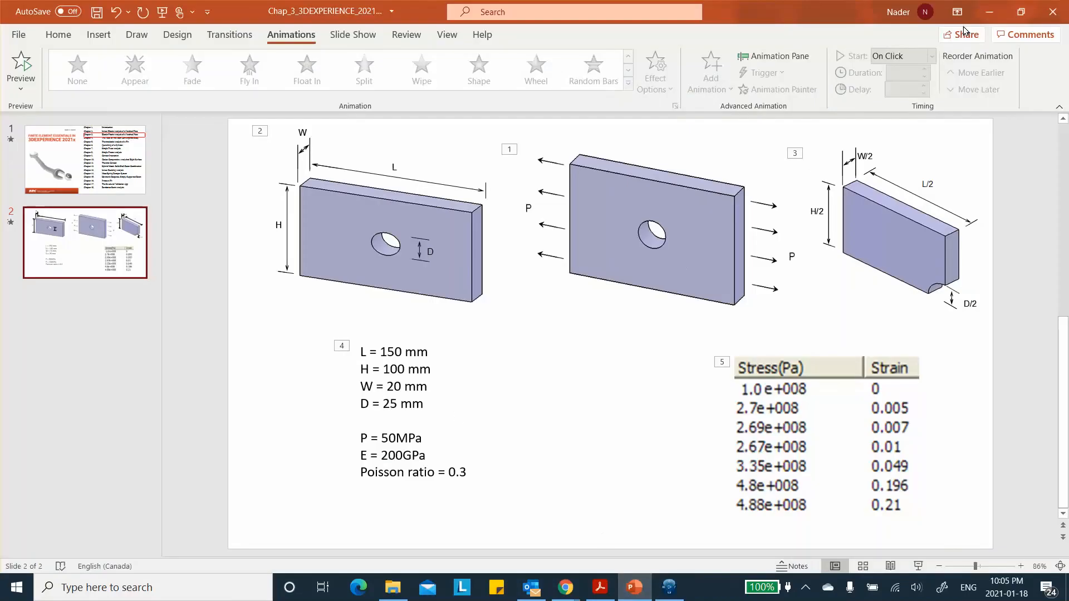
left_click(989, 13)
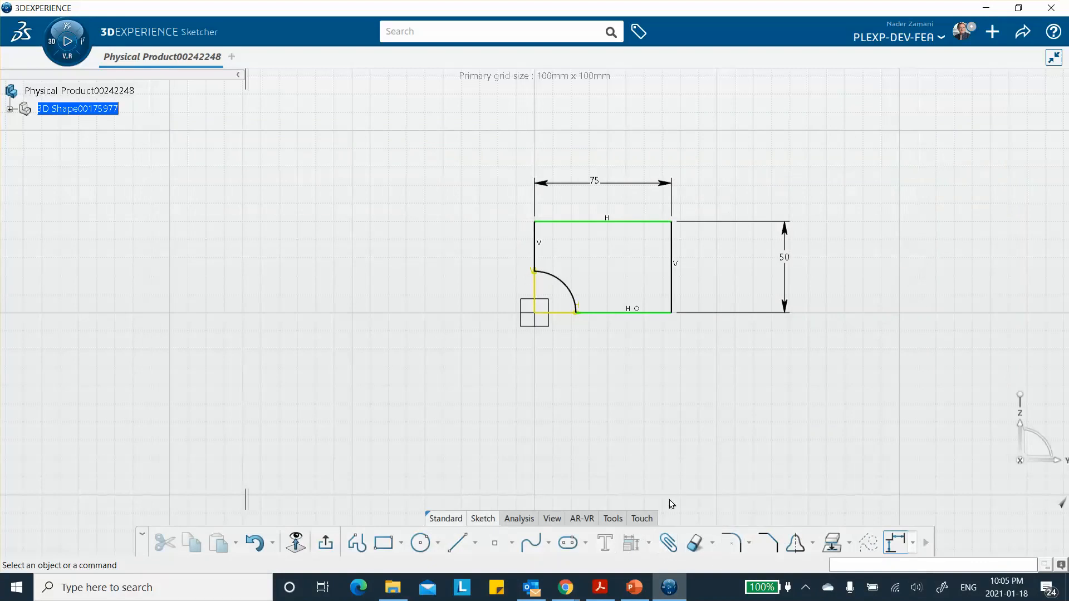
left_click(649, 542)
left_click(635, 410)
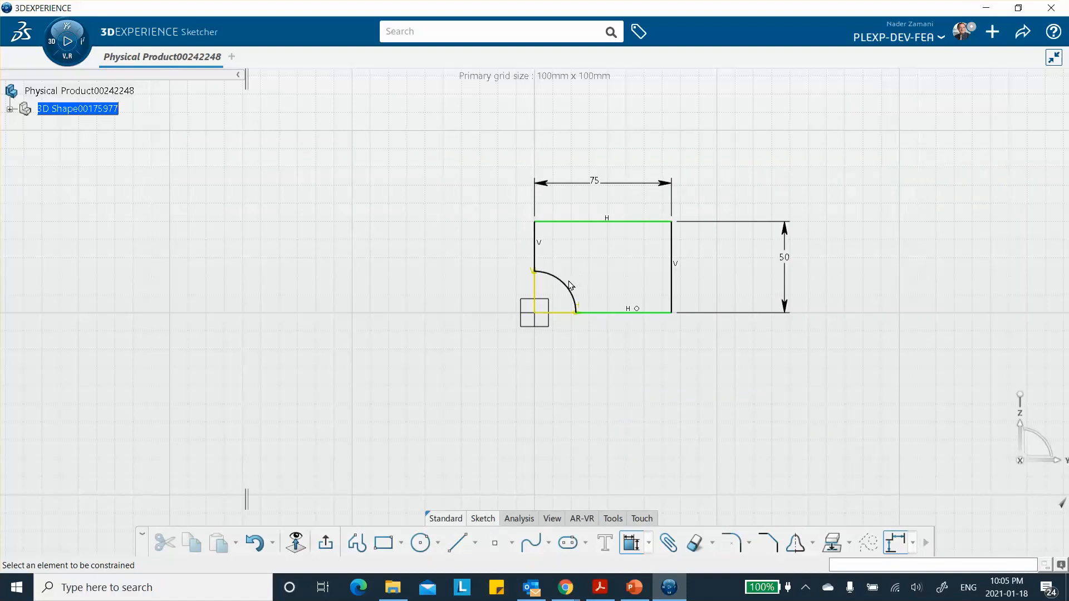
left_click(632, 543)
left_click(572, 289)
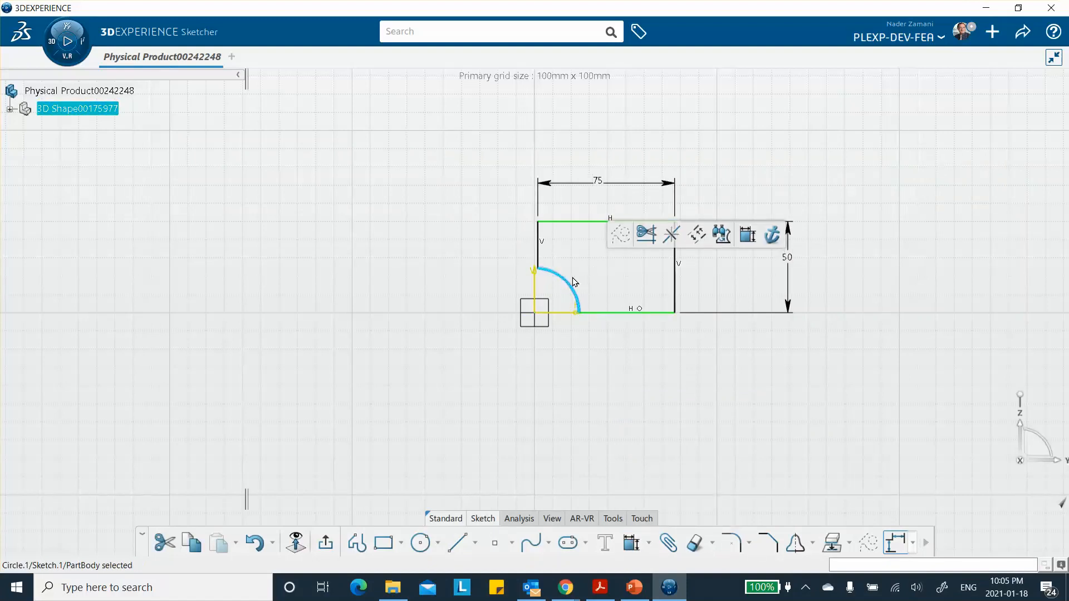
left_click(661, 369)
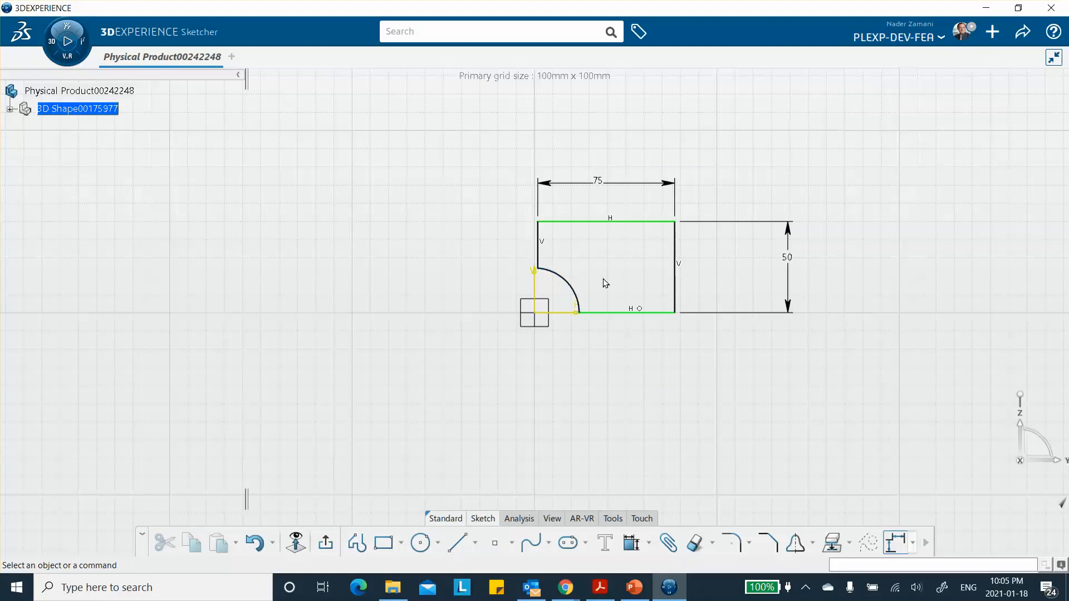
left_click(629, 544)
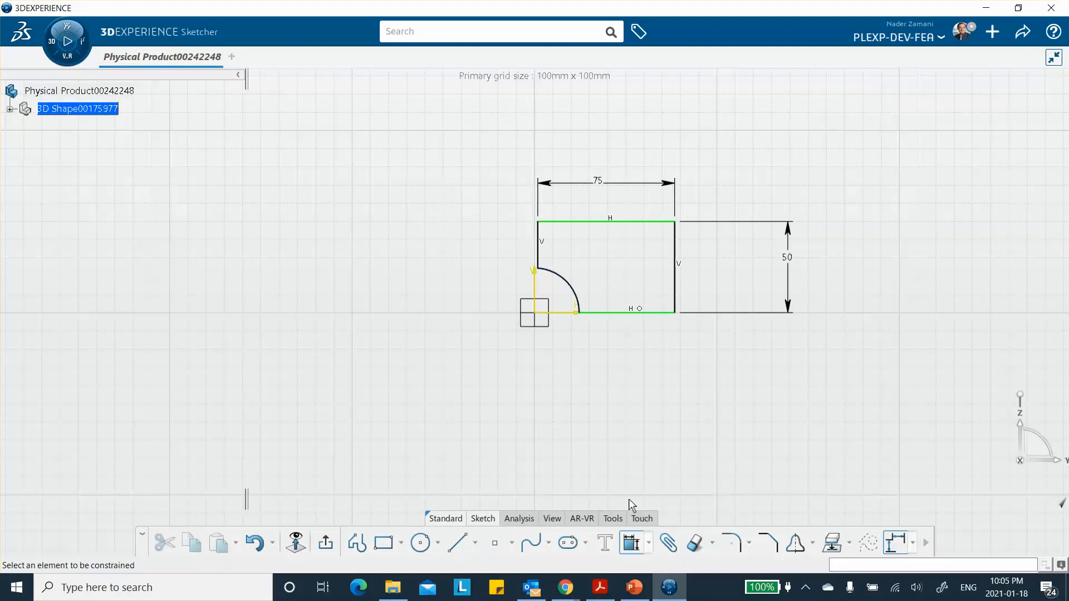
left_click(579, 292)
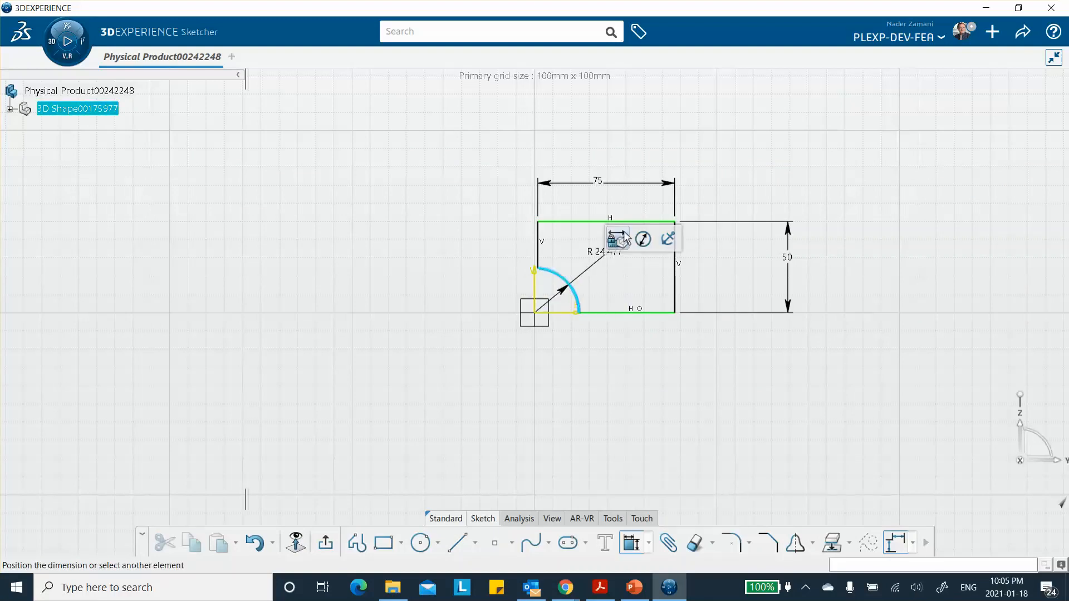
left_click(593, 260)
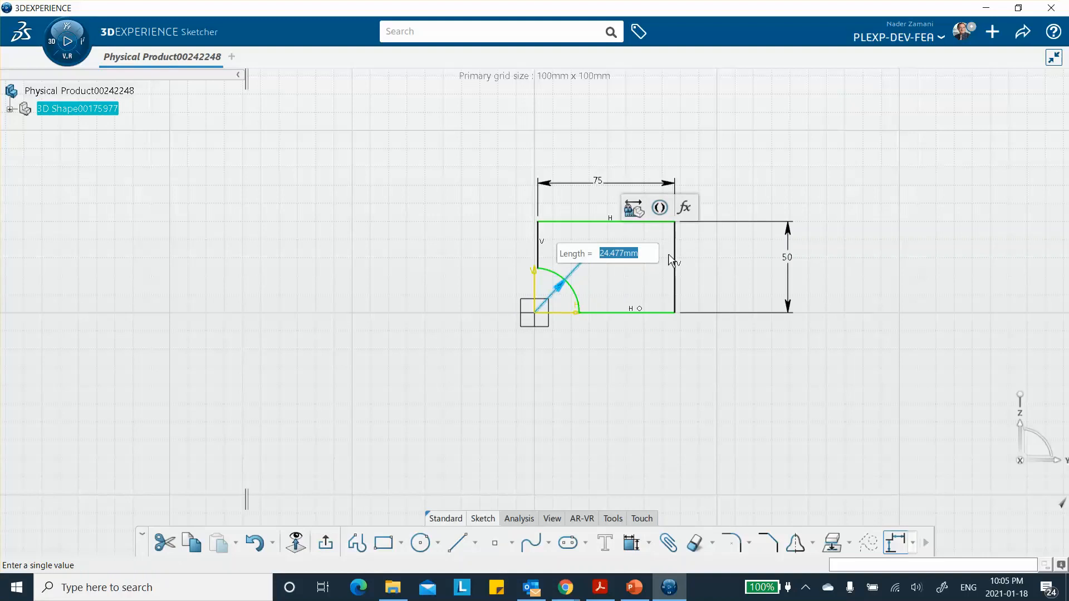
type("12.5")
key("Return")
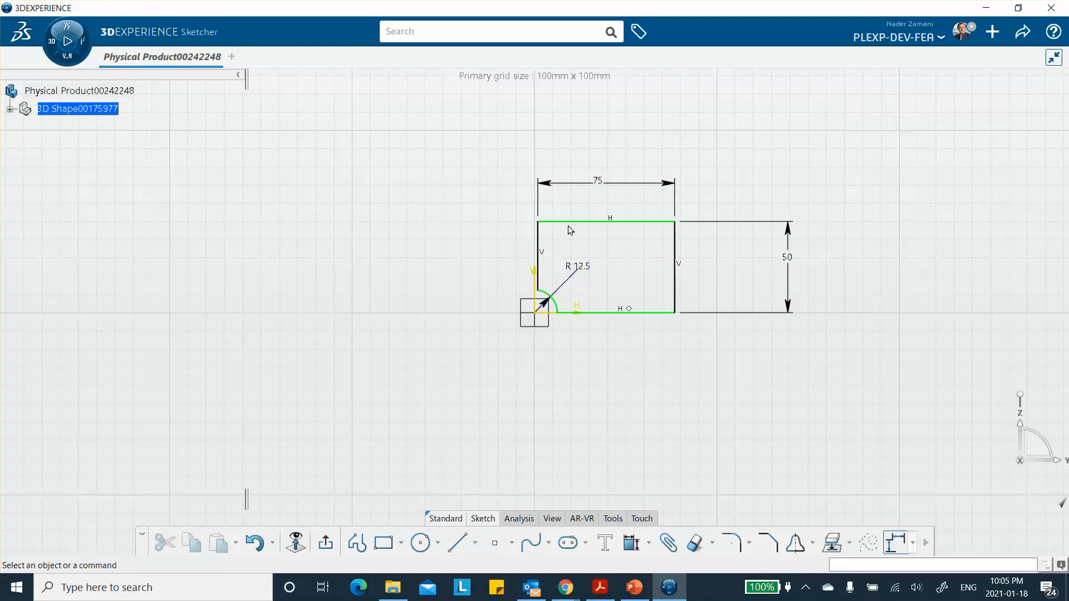
Step: Add a coincidence constraint between the profile's left vertical edge and the sketch's vertical axis
left_click(548, 242)
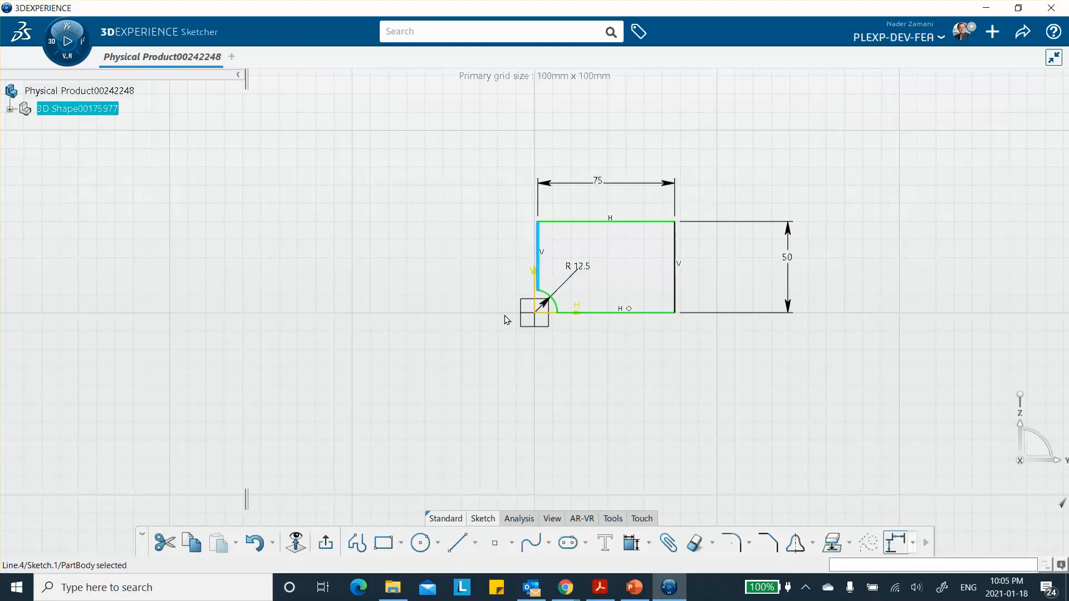
left_click(534, 289, "ctrl")
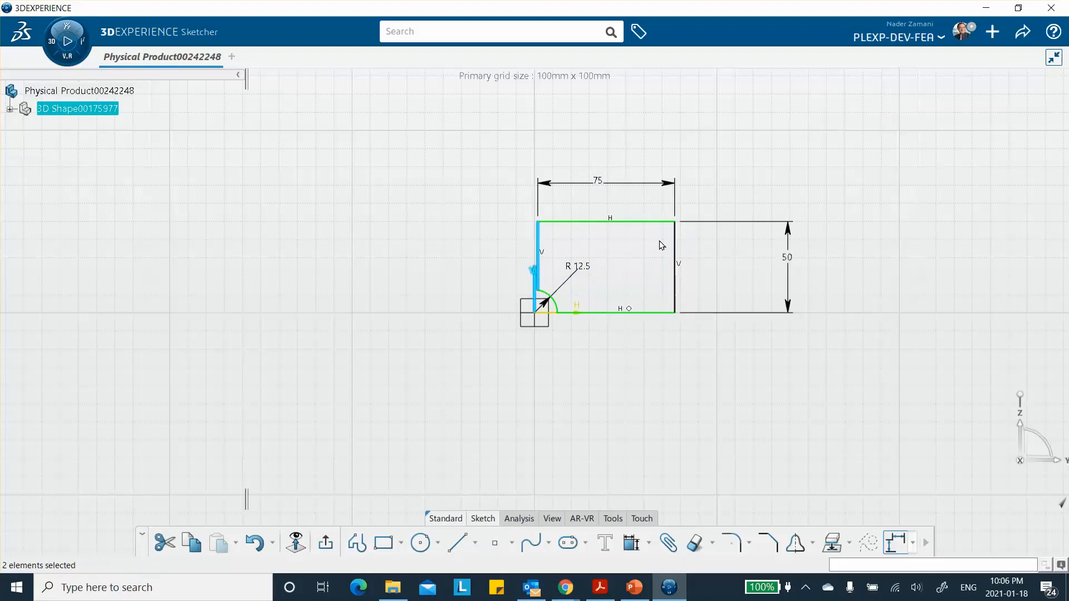
left_click(649, 543)
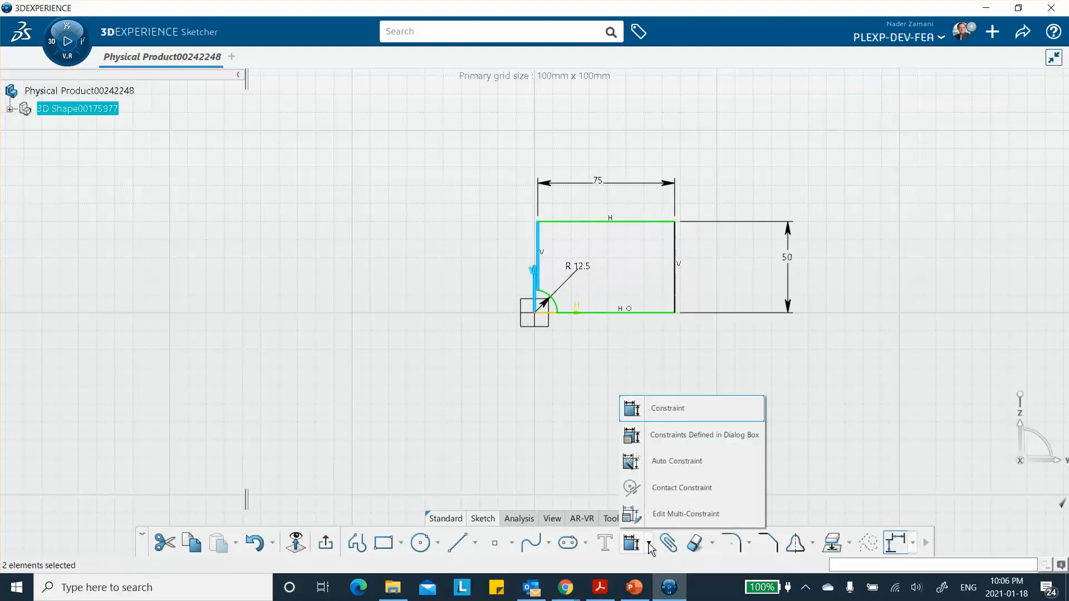
left_click(671, 436)
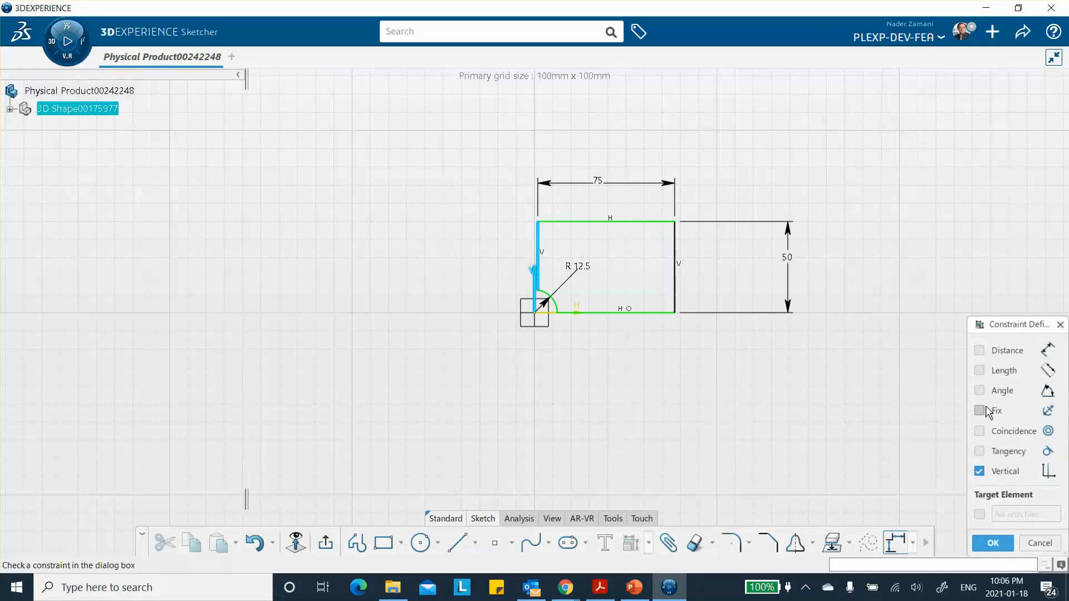
left_click(980, 431)
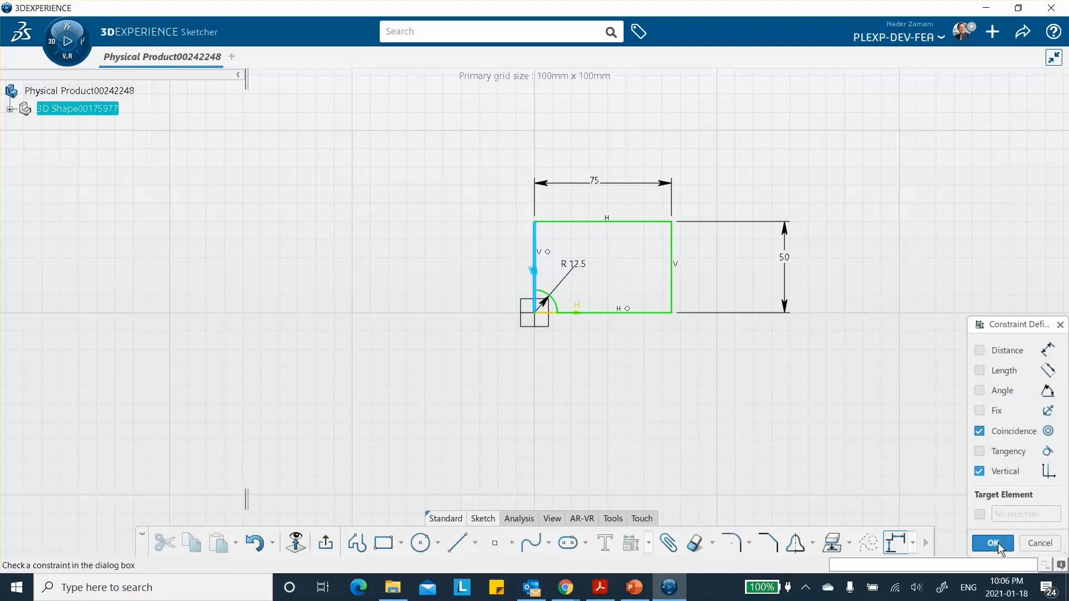
left_click(993, 542)
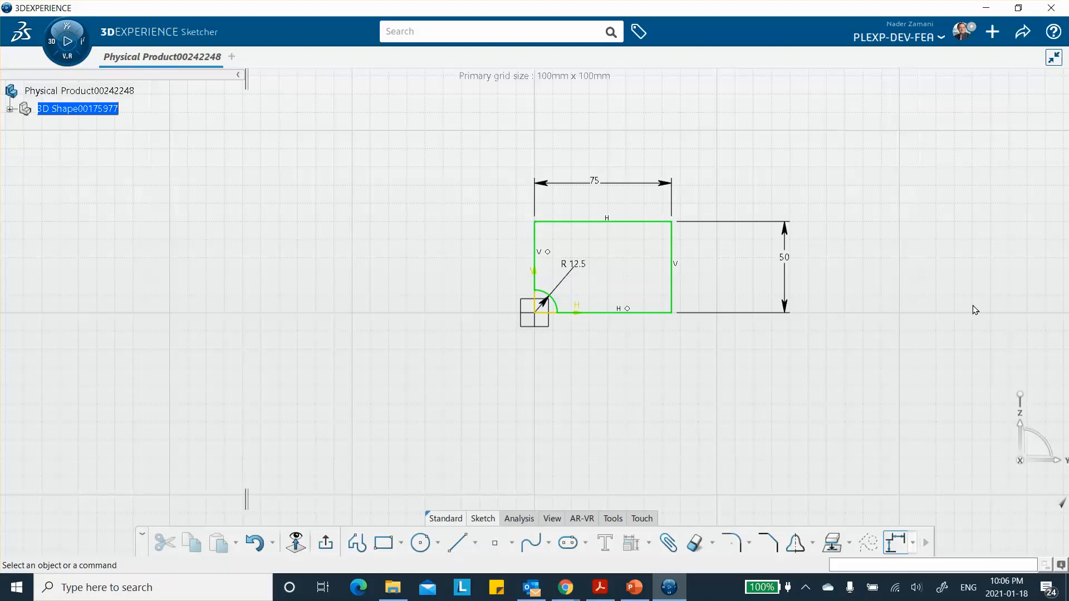
Step: Exit the sketch, check the plate thickness on the PowerPoint slide, and pad the profile to a length of 10 mm
left_click(326, 543)
left_click(633, 588)
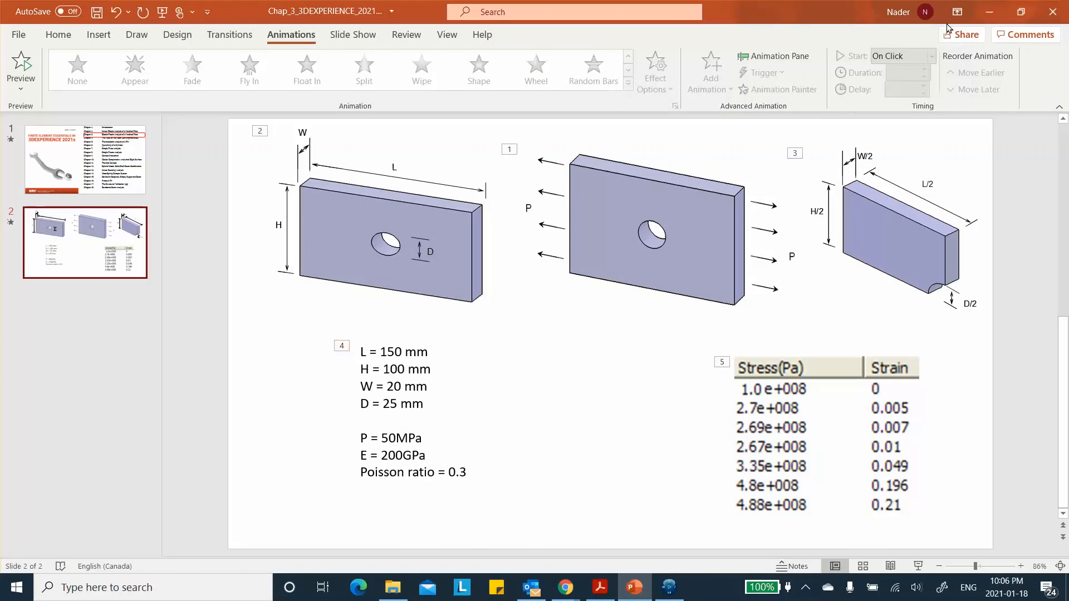
left_click(989, 12)
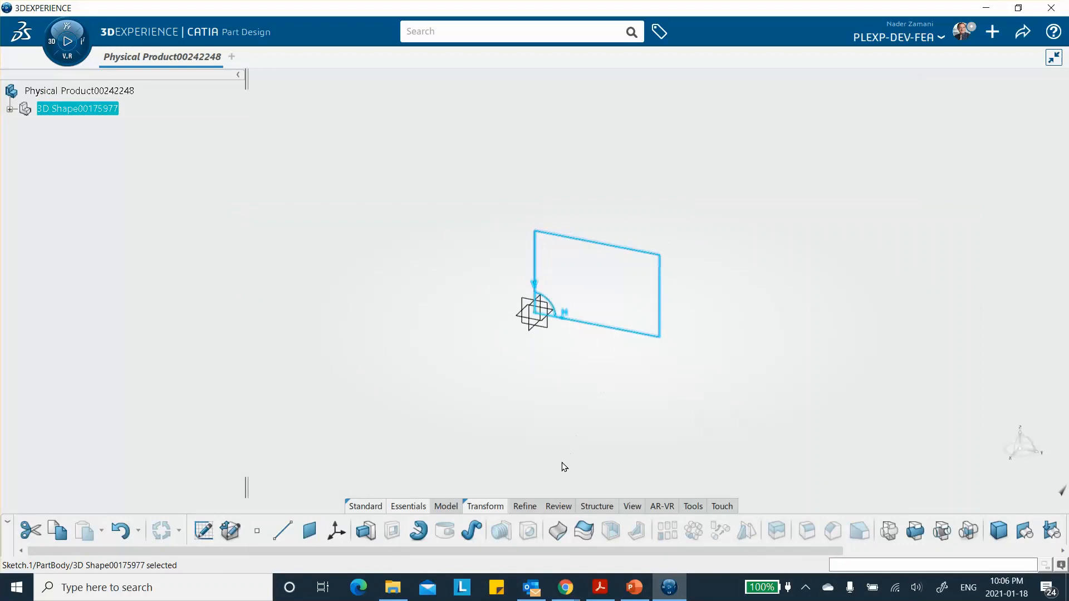
mouse_move(571, 424)
middle_mouse_down()
mouse_move(609, 279)
mouse_move(585, 363)
middle_mouse_up()
mouse_move(518, 417)
middle_mouse_down()
mouse_move(515, 406)
mouse_move(528, 468)
middle_mouse_up()
left_click(371, 531)
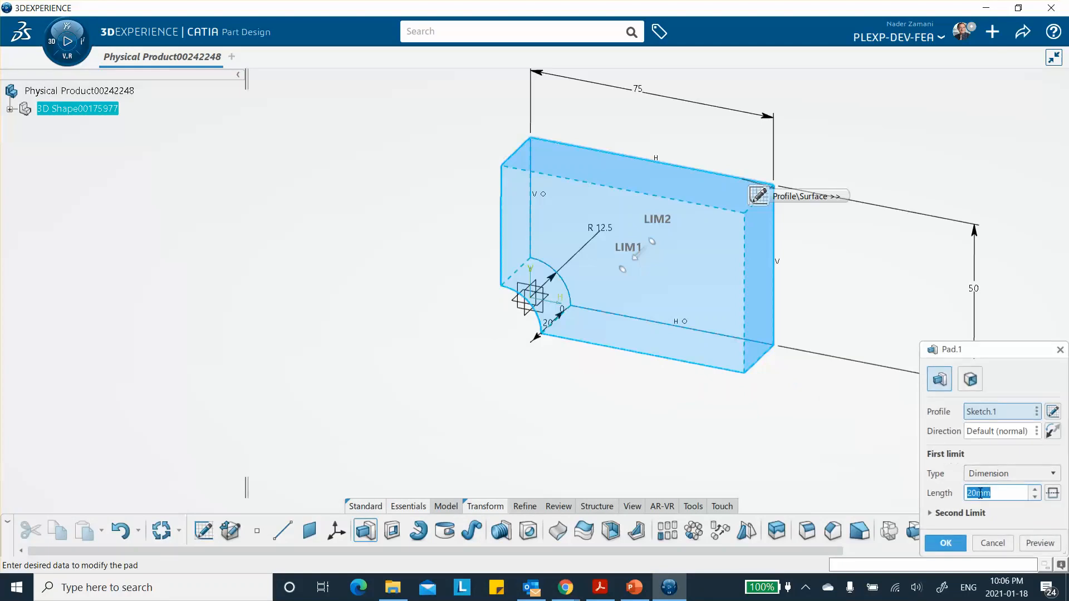
type("10")
left_click(946, 543)
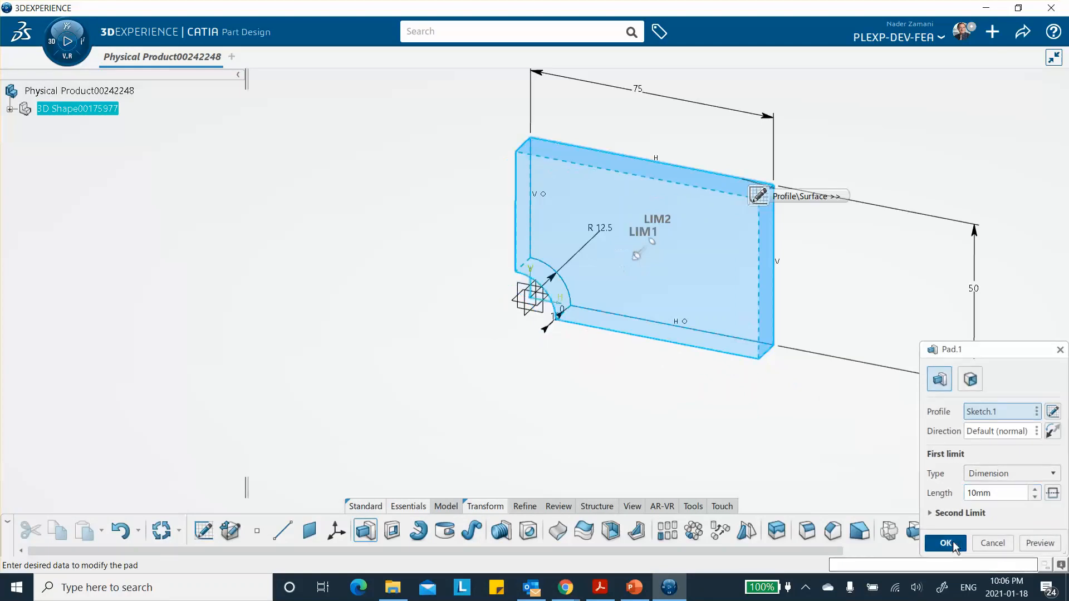
middle_click_drag(730, 472, 642, 401)
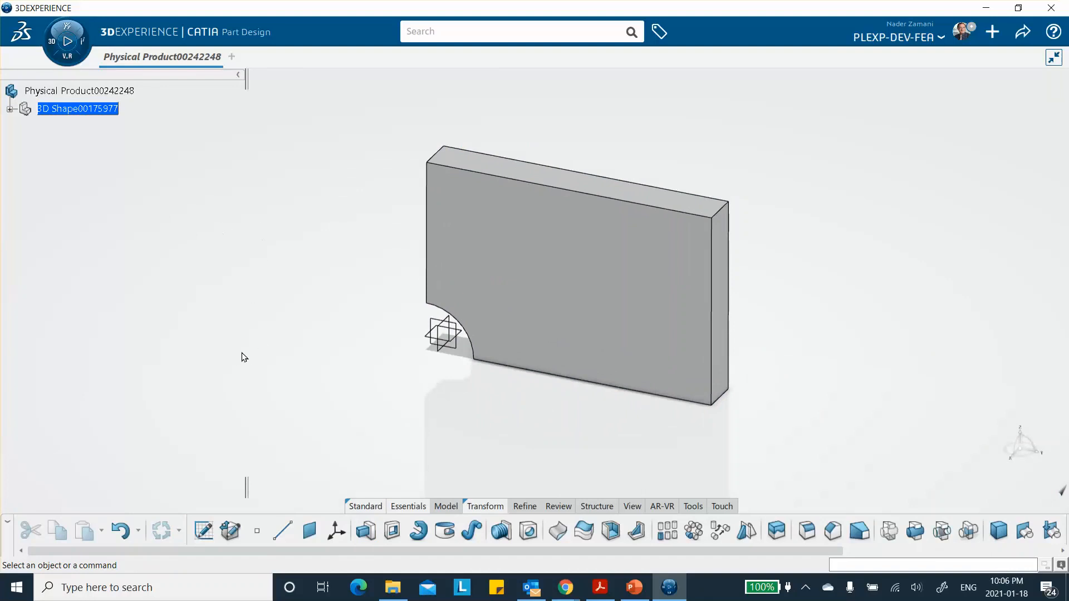
Step: Create a new core material titled my-chap3-data, keeping the default covering material settings
left_click(693, 506)
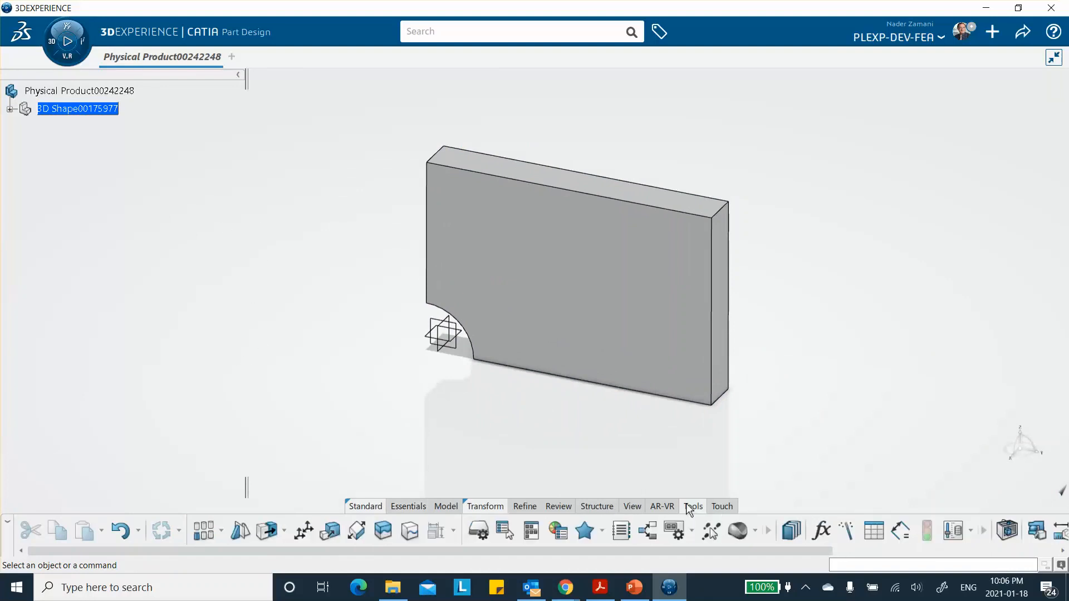
left_click(755, 532)
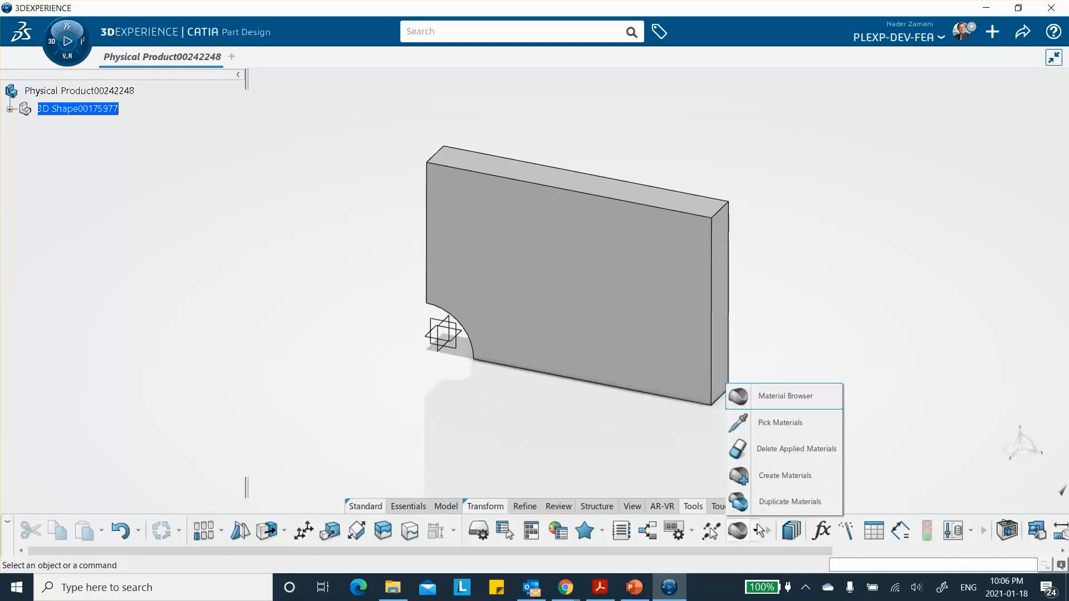
left_click(770, 477)
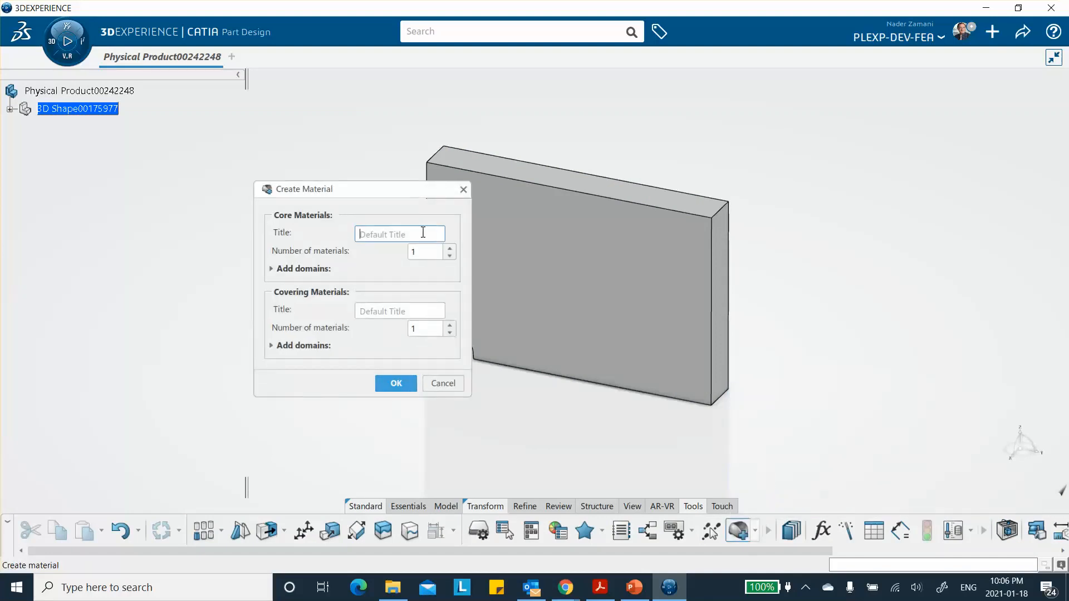
type("my-chap3-data")
left_click(399, 383)
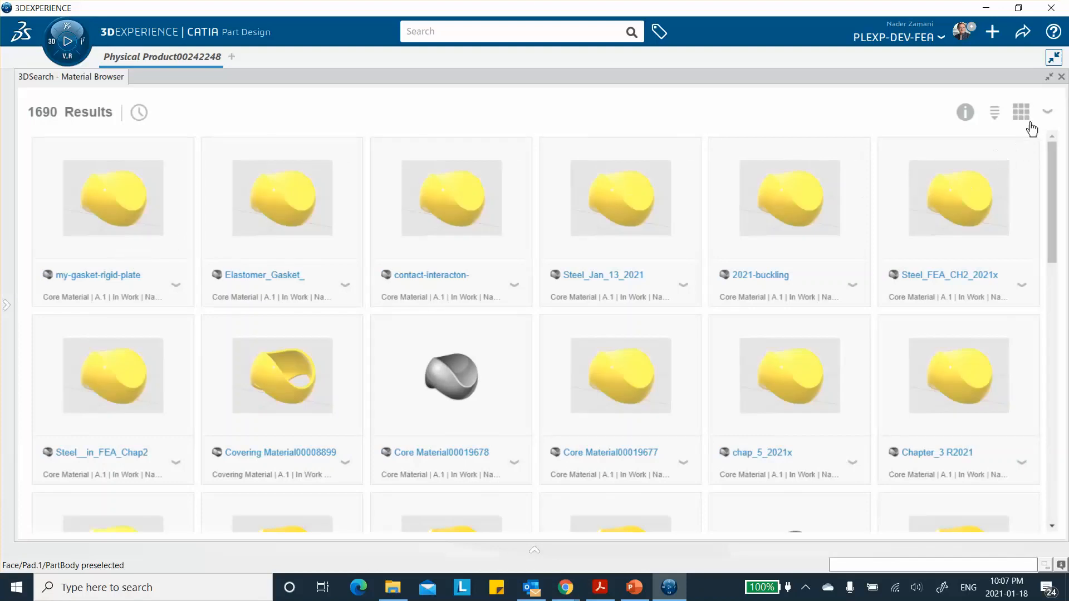
Step: Sort the Material Browser results by modification date, most recent first
left_click(1047, 114)
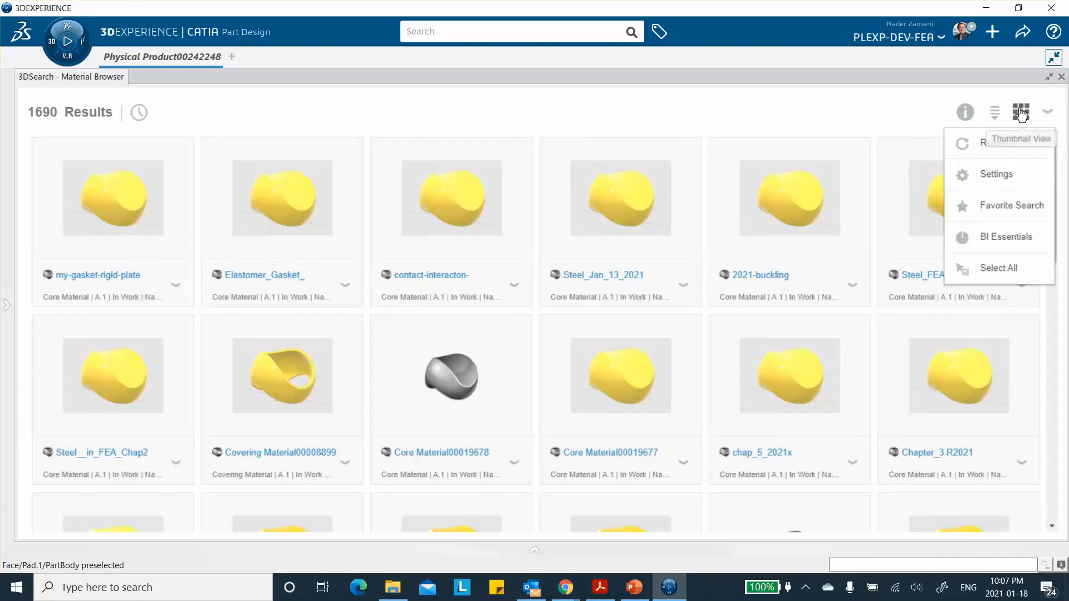
left_click(994, 114)
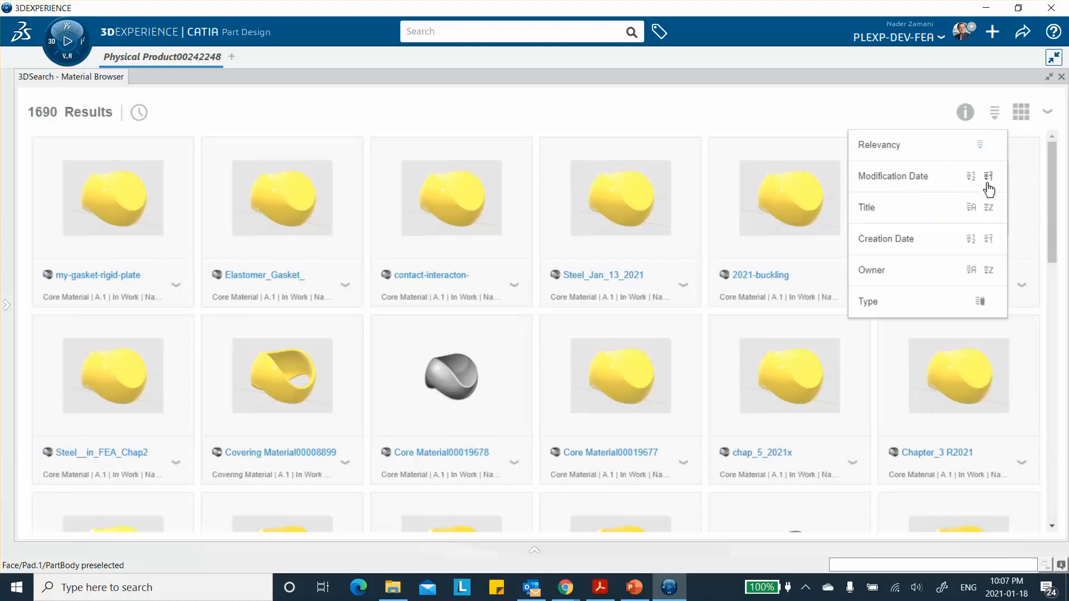
left_click(989, 178)
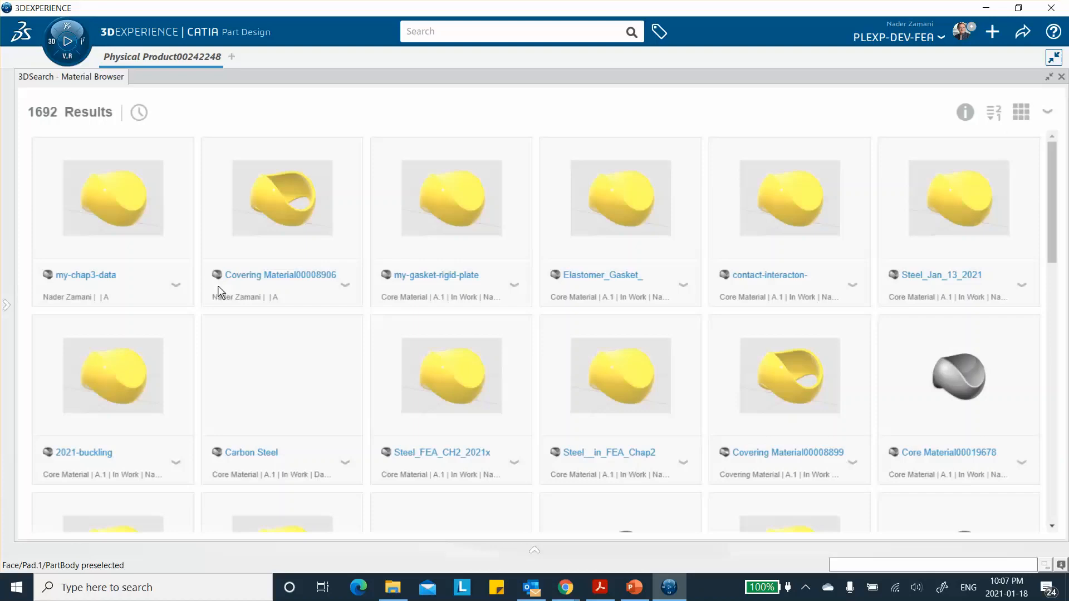
Step: Apply the my-chap3-data core material to the quarter plate, closing the Material Browser to reach the geometry
left_click(102, 203)
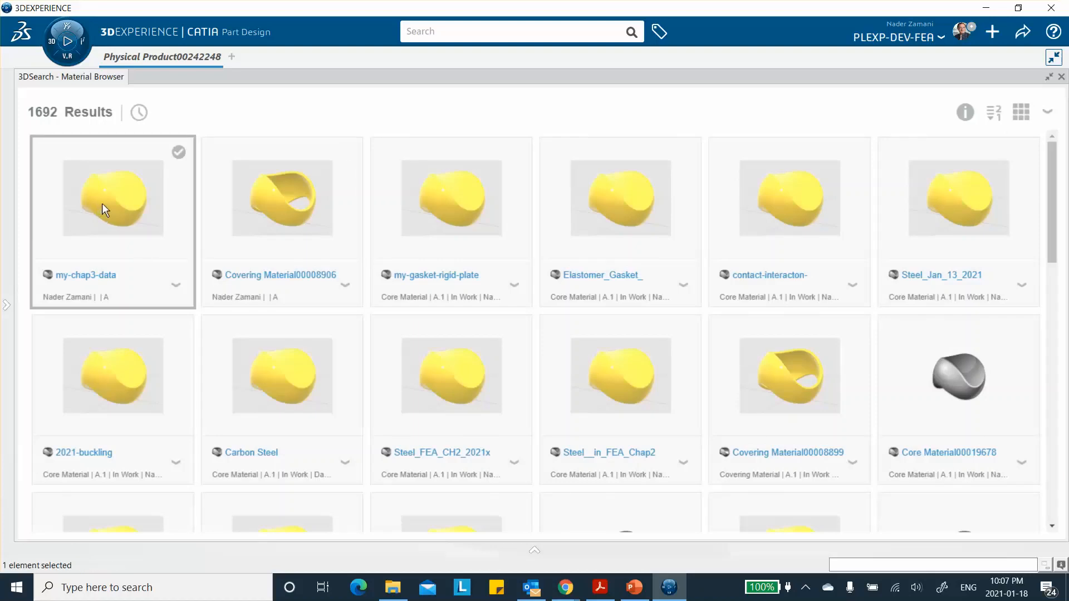
right_click(102, 203)
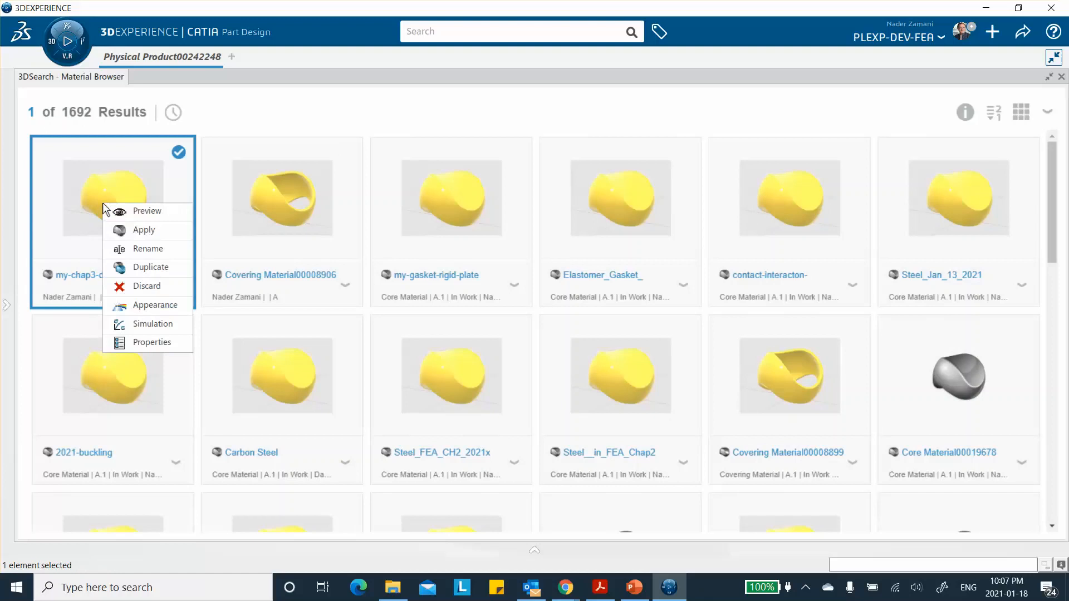
left_click(139, 233)
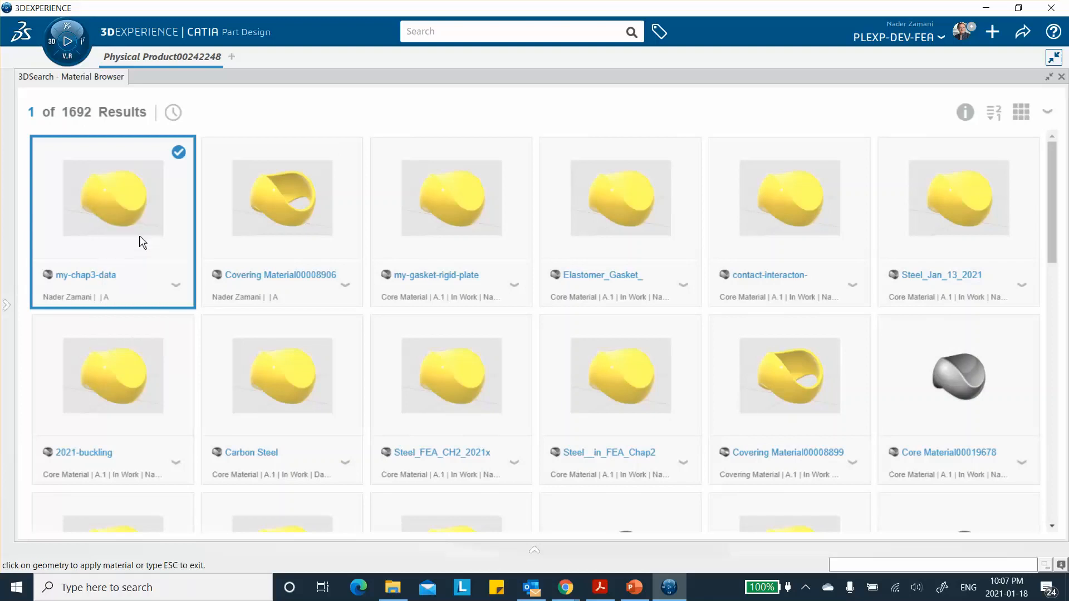
left_click(1053, 57)
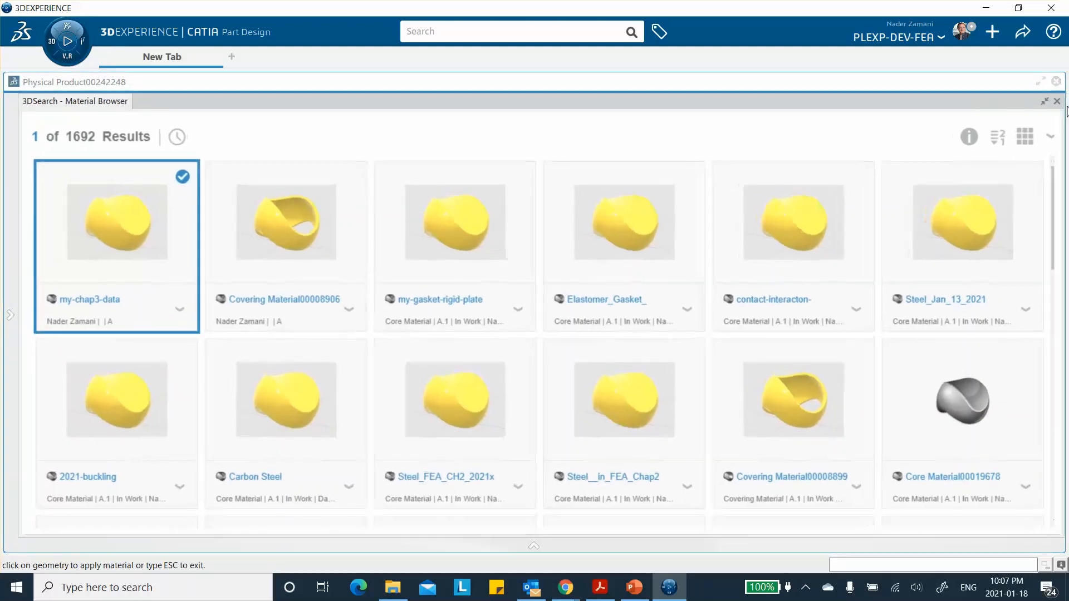
left_click(1057, 102)
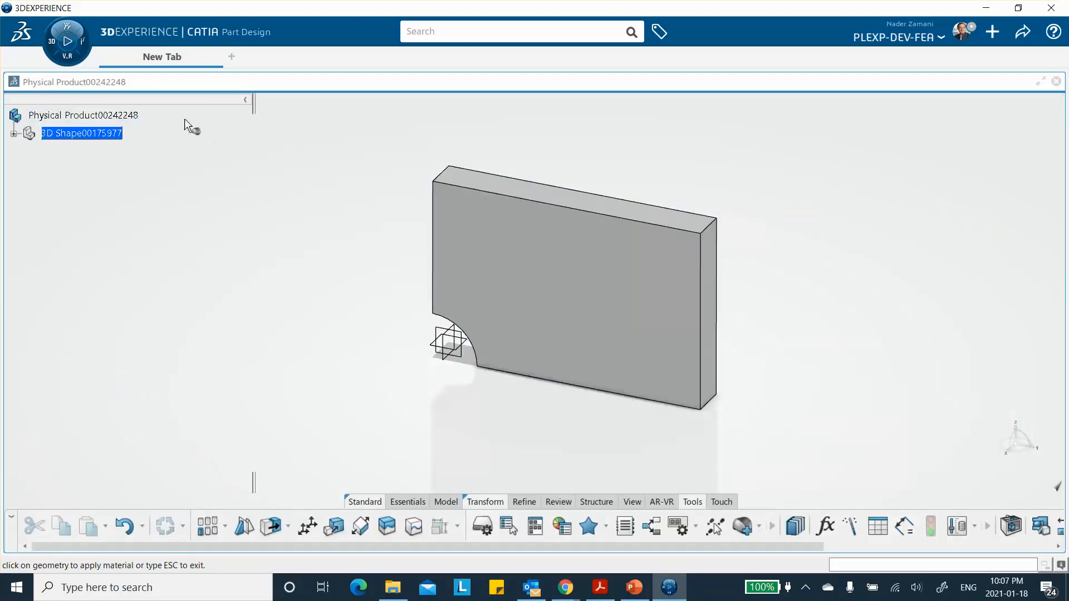
left_click(499, 280)
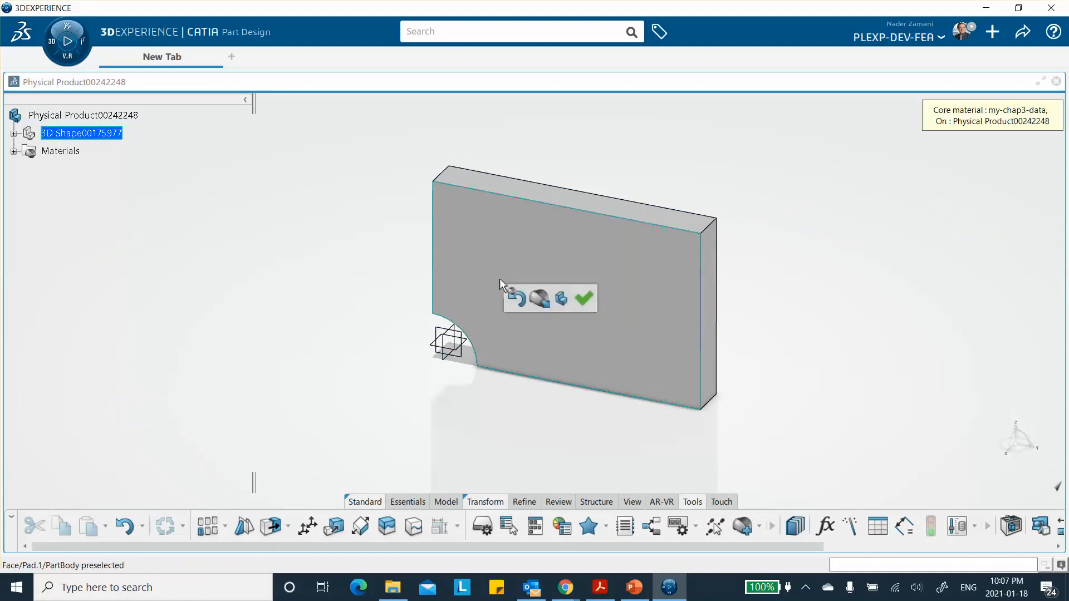
left_click(583, 296)
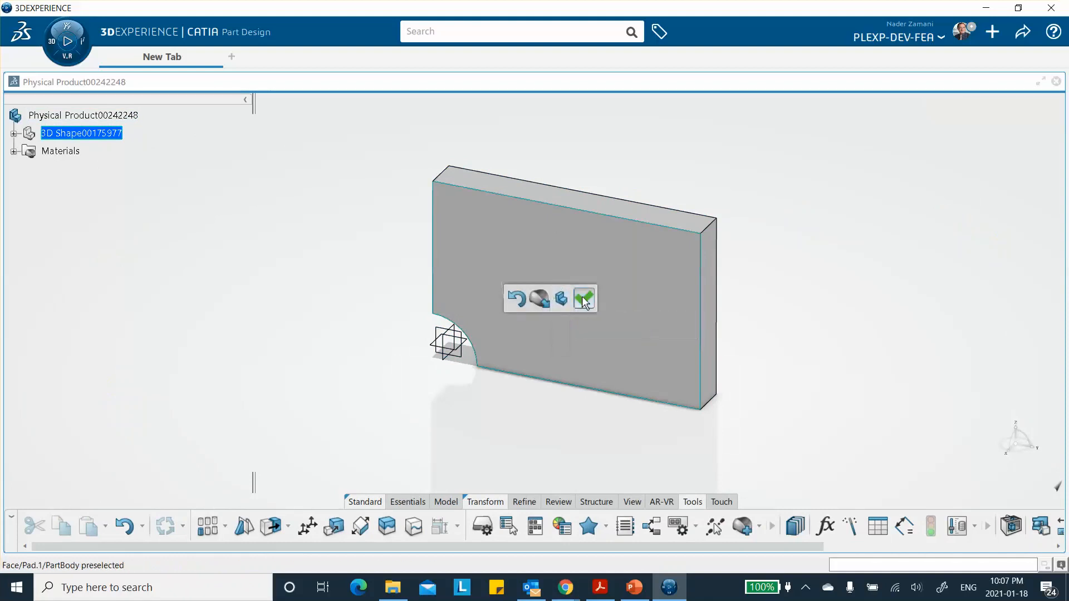
Step: Expand the applied my-chap3-data material in the tree and open its Material Simulation Domain definition
left_click(14, 151)
left_click(26, 169)
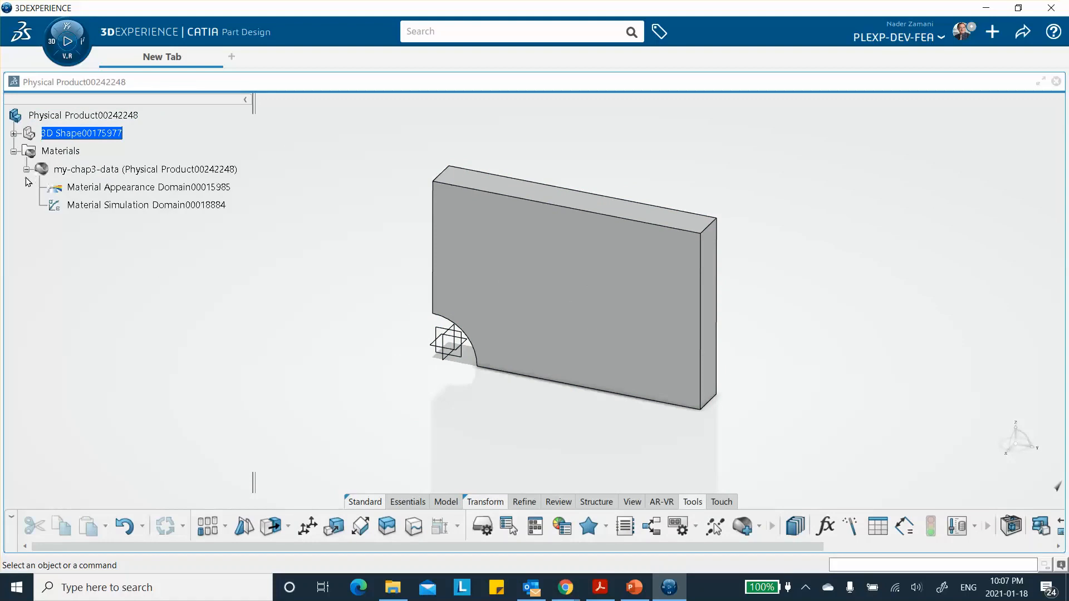
left_click(100, 206)
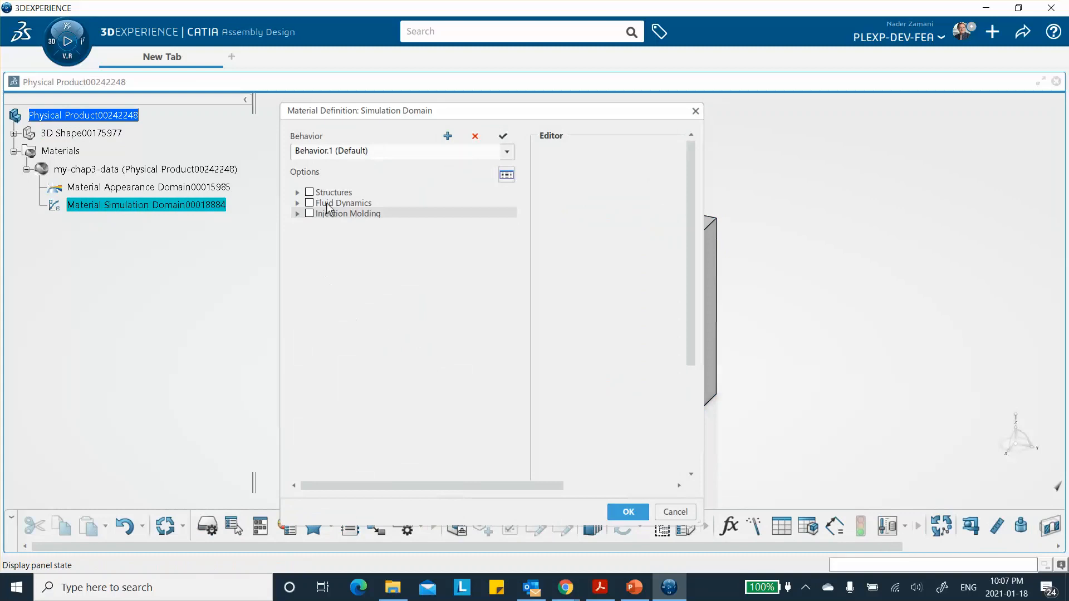
Step: Enable the Elastic behavior within the Abaqus Multiphysics mechanical elasticity options under Structures
left_click(298, 193)
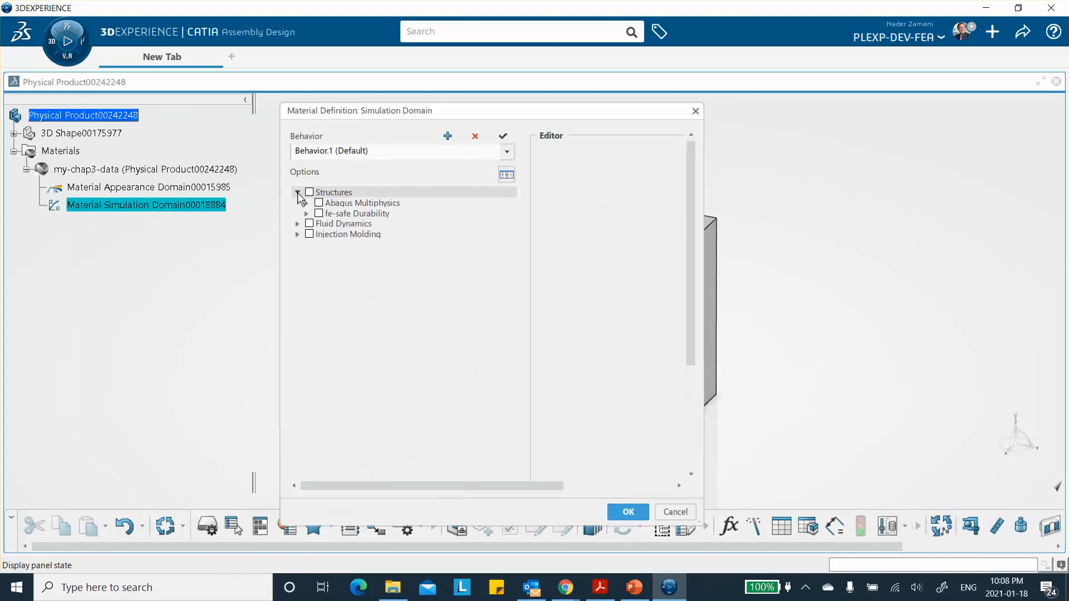
left_click(306, 203)
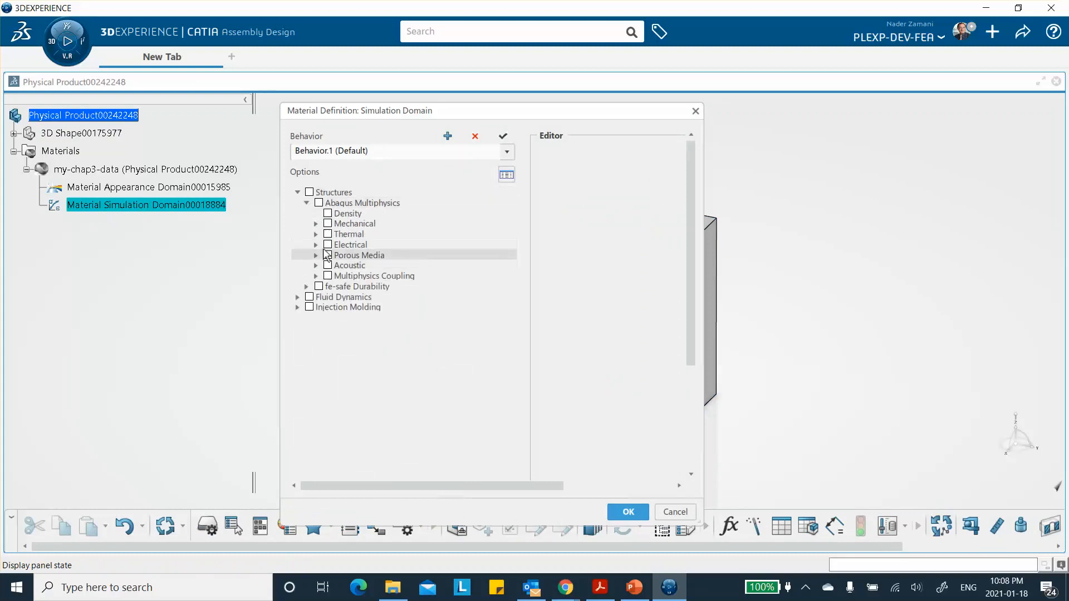
left_click(315, 223)
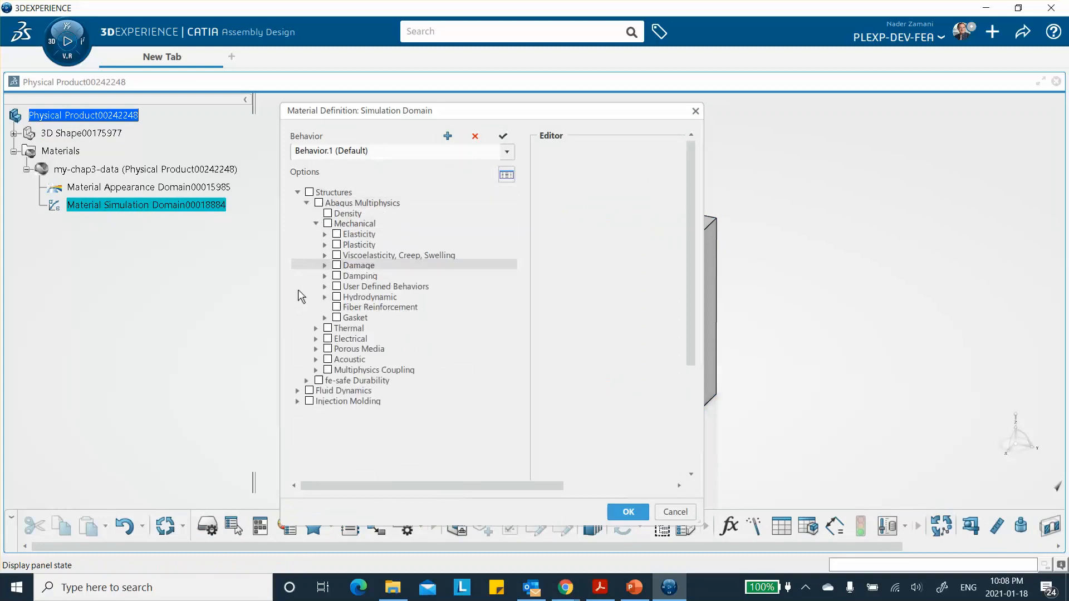
left_click(325, 235)
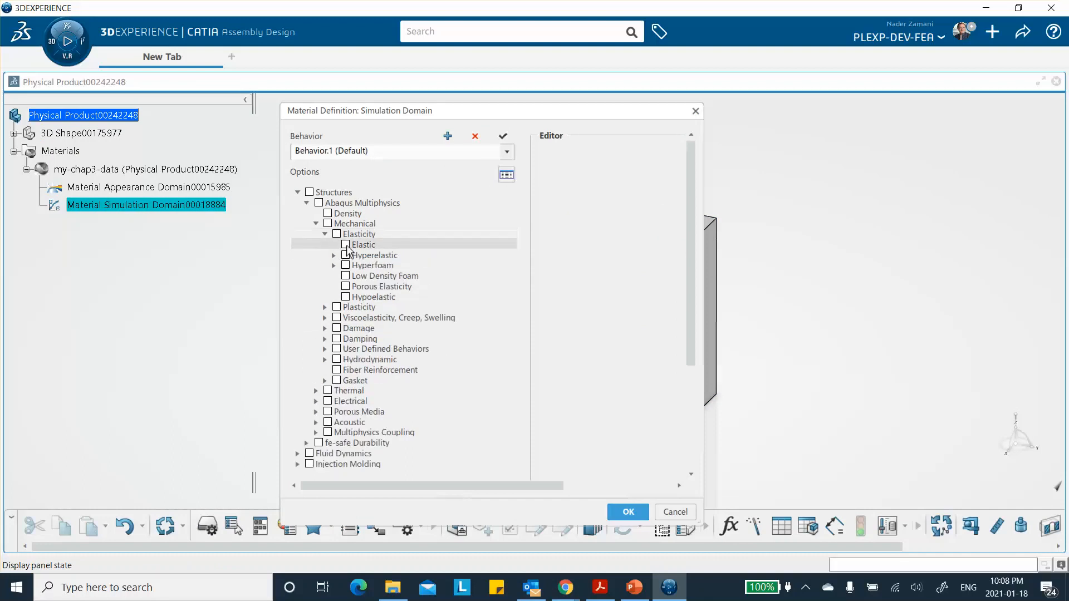
left_click(345, 245)
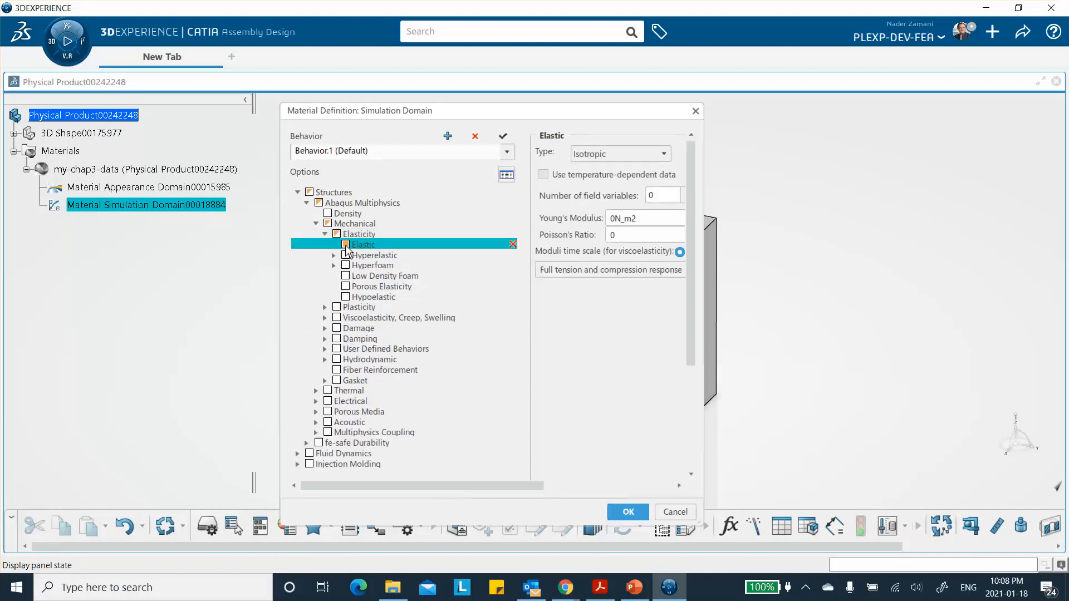
Step: Set the isotropic elastic Young's modulus to 200E9 N_m2 and Poisson's ratio to 0.3
double_click(628, 218)
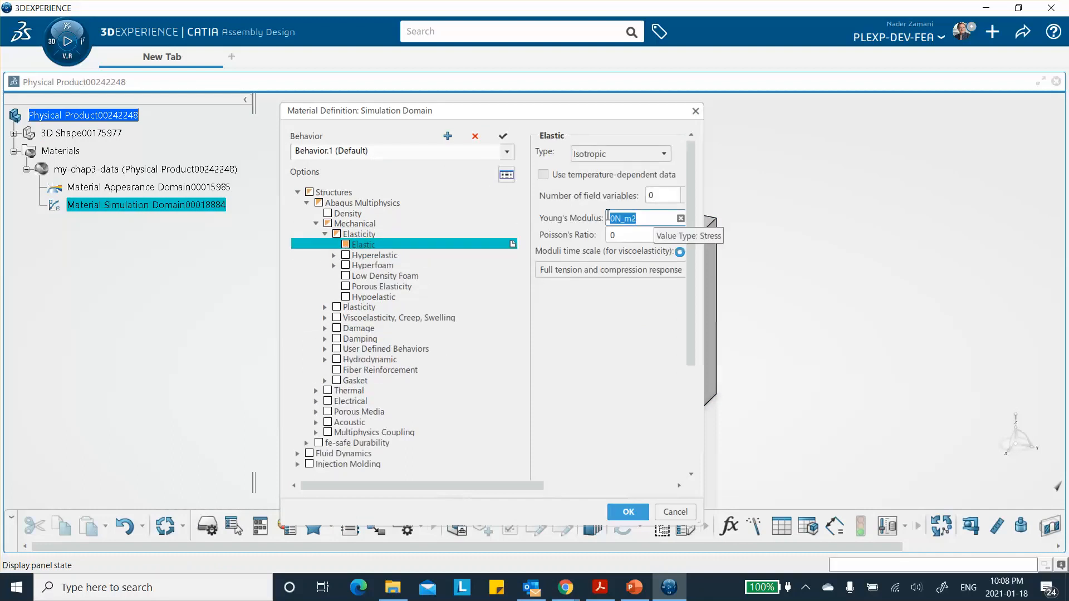
key("BackSpace")
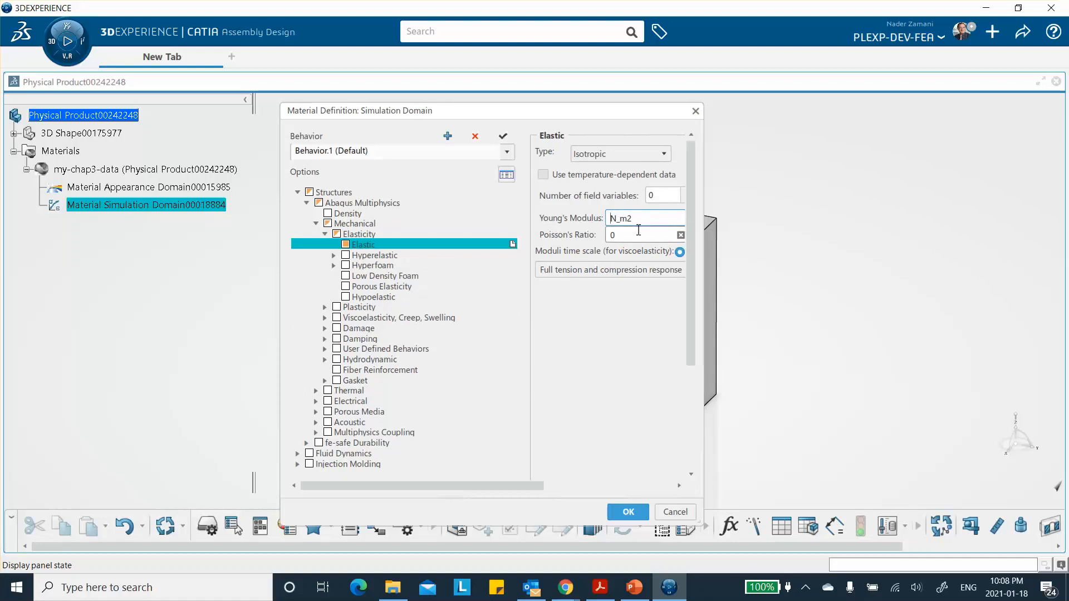
type("200E9")
key("Tab")
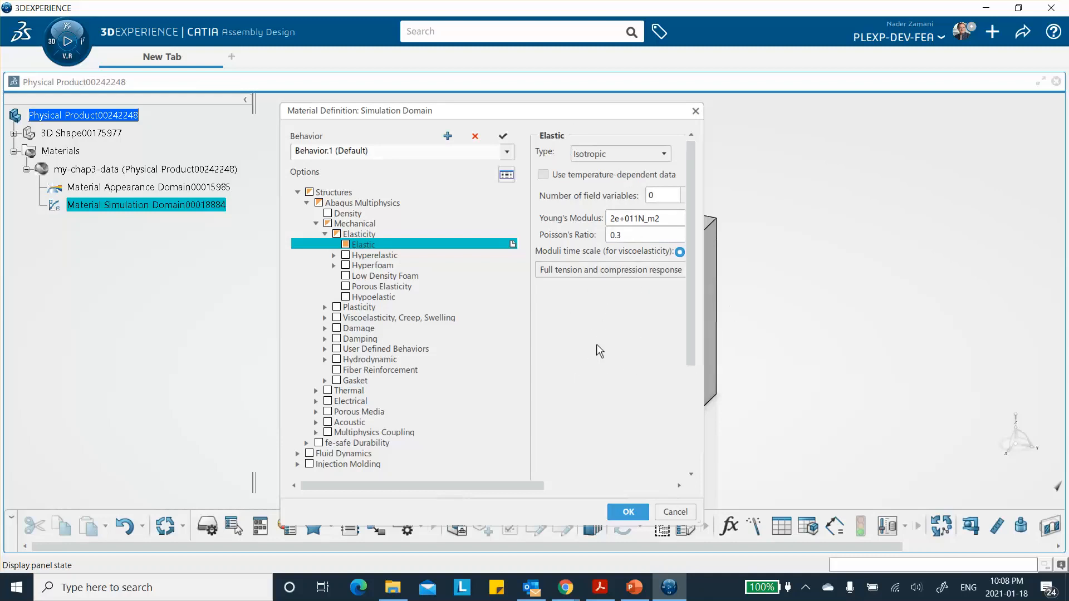
Step: Enable the Plastic behavior under Metal Plasticity, widening the dialog, and review the stress-strain table on the PowerPoint slide
left_click(325, 307)
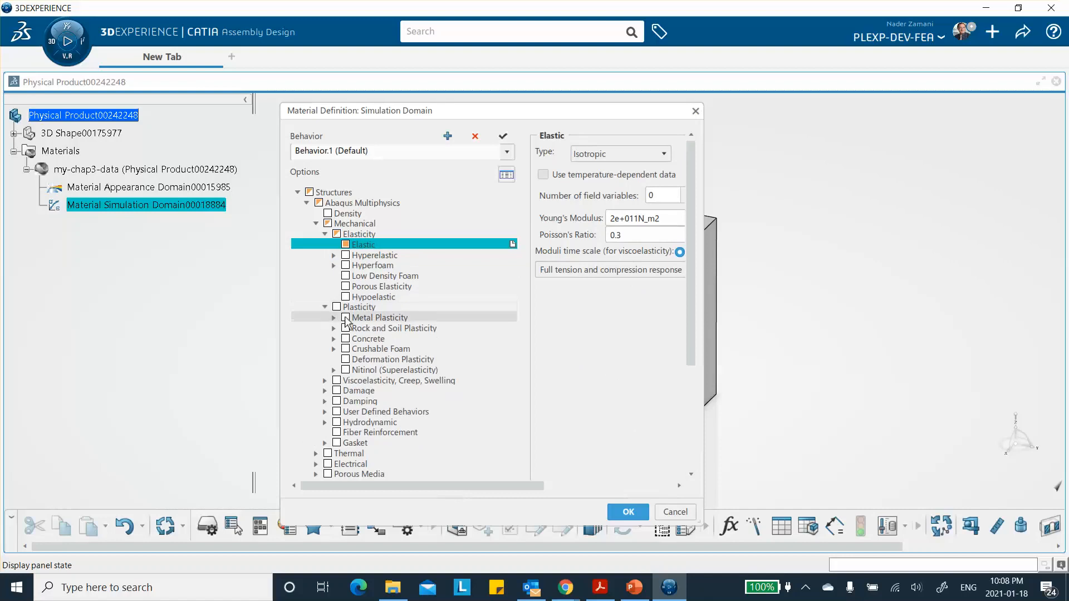
left_click(334, 318)
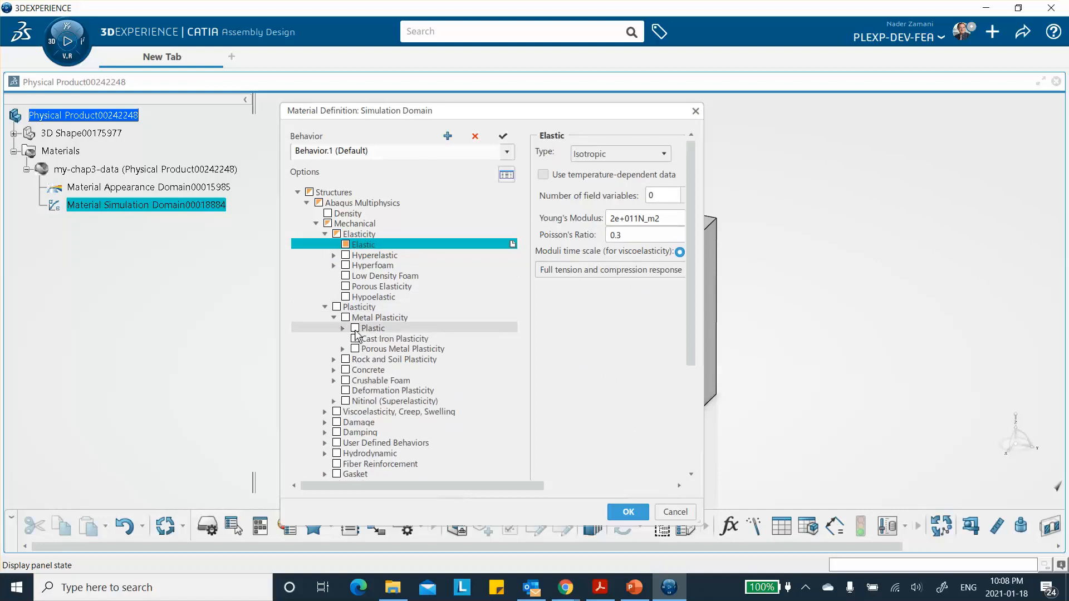
left_click(353, 329)
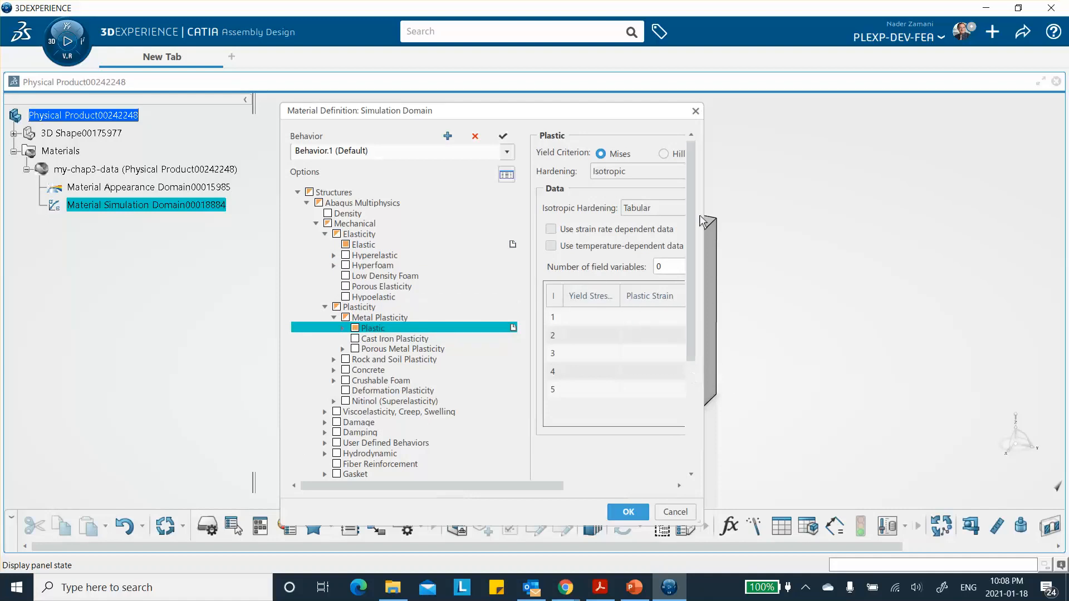
left_click_drag(704, 174, 818, 184)
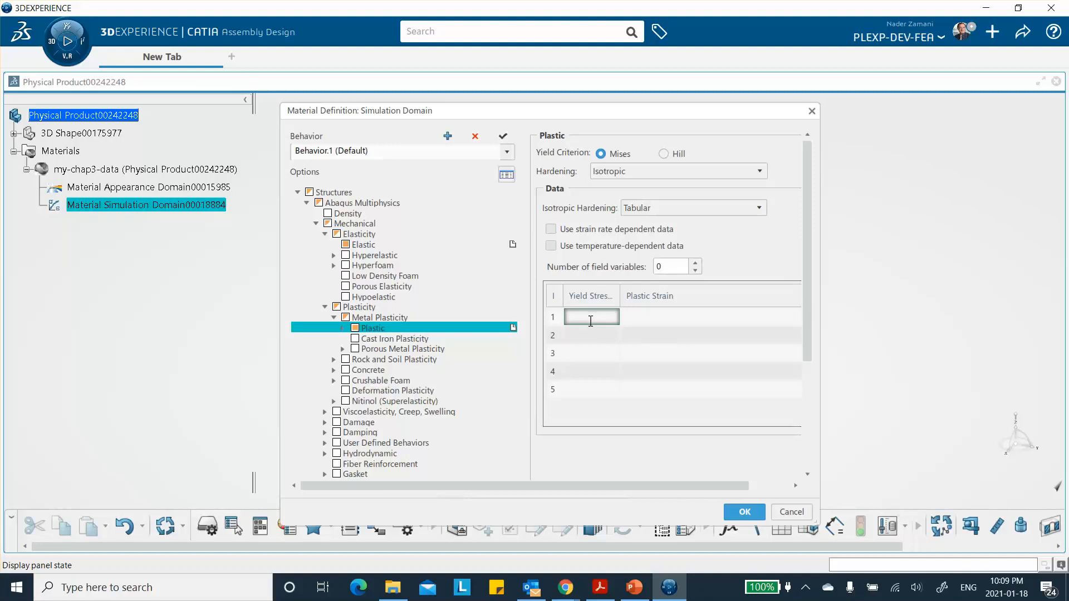
left_click(634, 591)
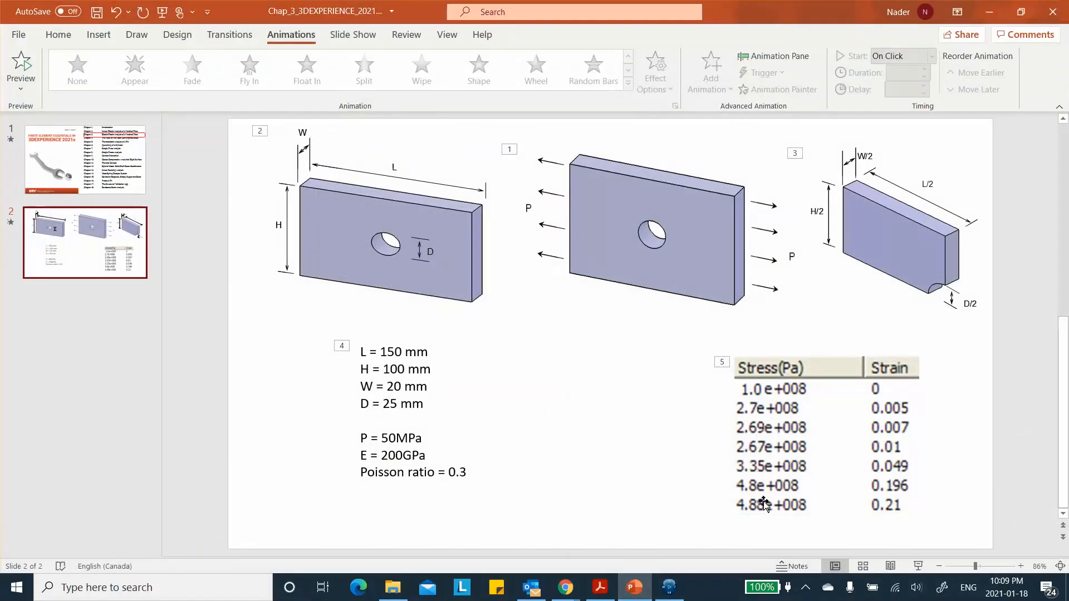
left_click(989, 12)
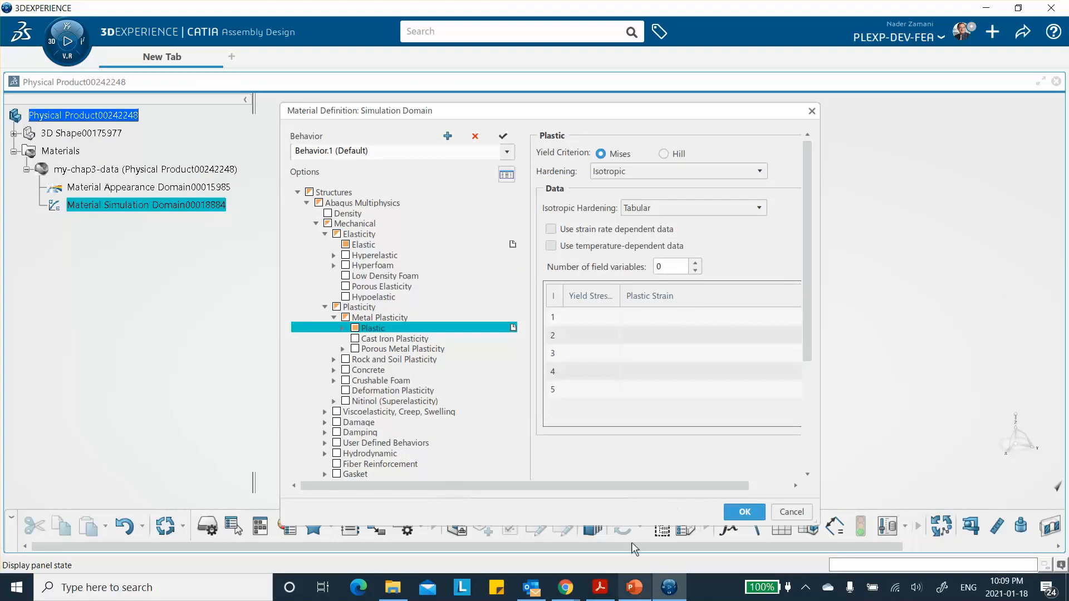
left_click(618, 390)
right_click(608, 394)
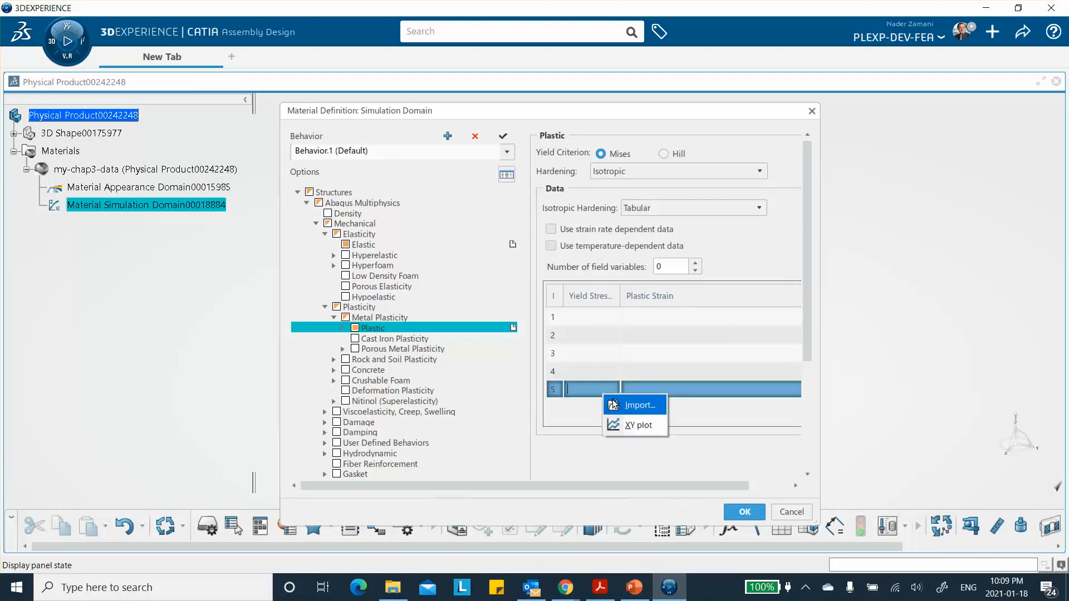
left_click(615, 372)
right_click(615, 374)
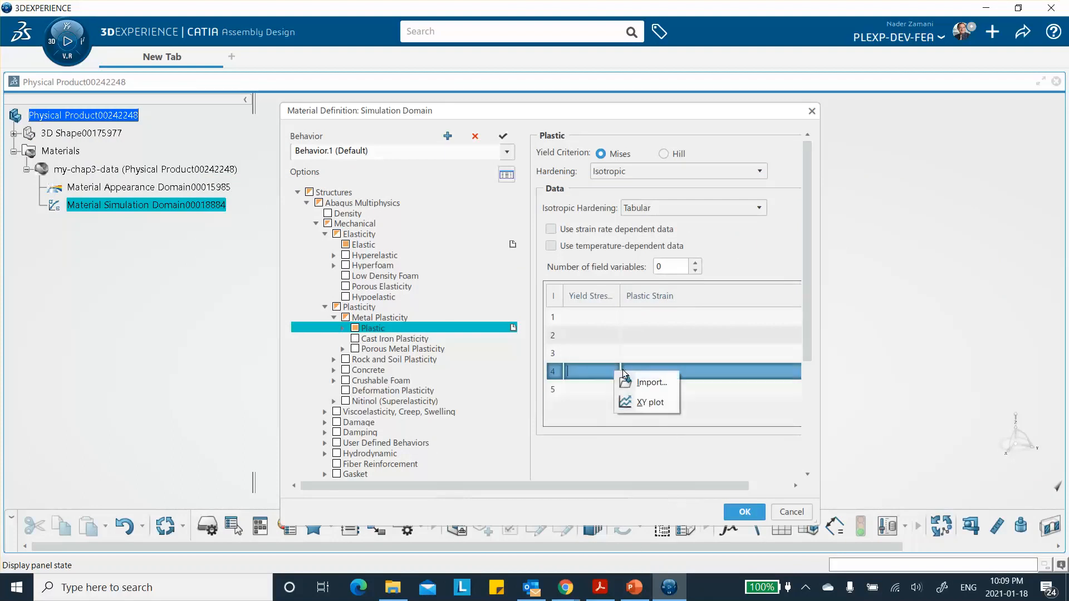
left_click(909, 320)
Step: Fill the first row of the plastic data table with yield stress 1.E8 and plastic strain 0, consulting the PowerPoint slide
left_click(600, 313)
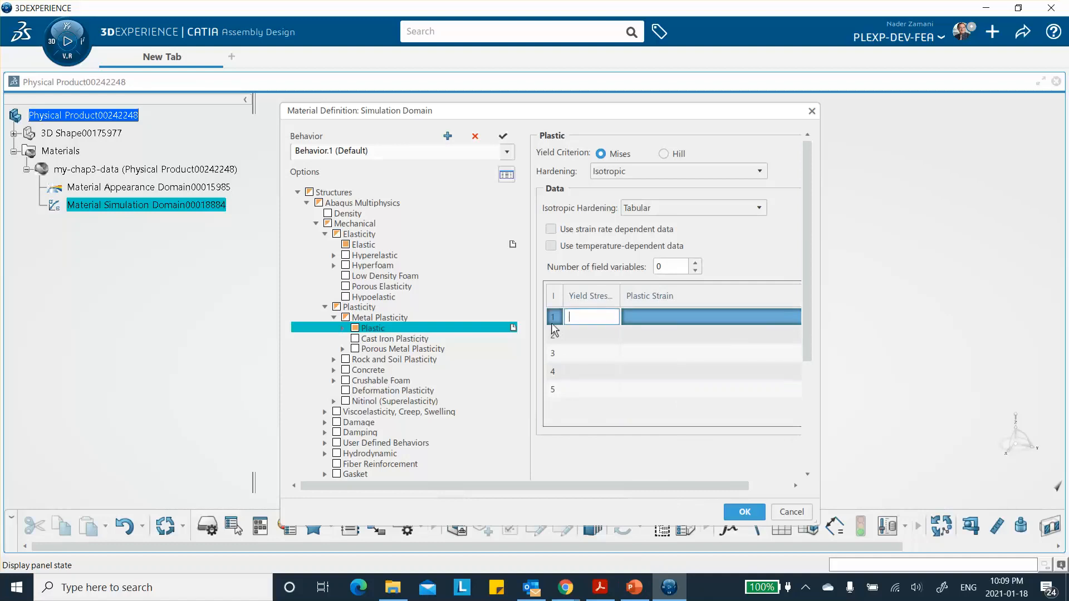
left_click(633, 587)
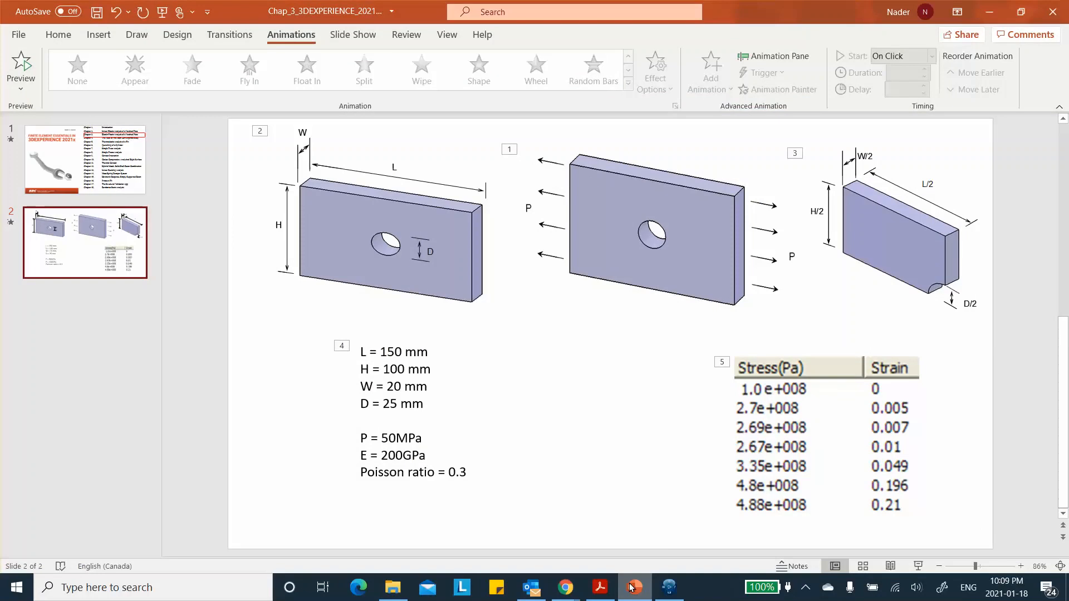
left_click(632, 587)
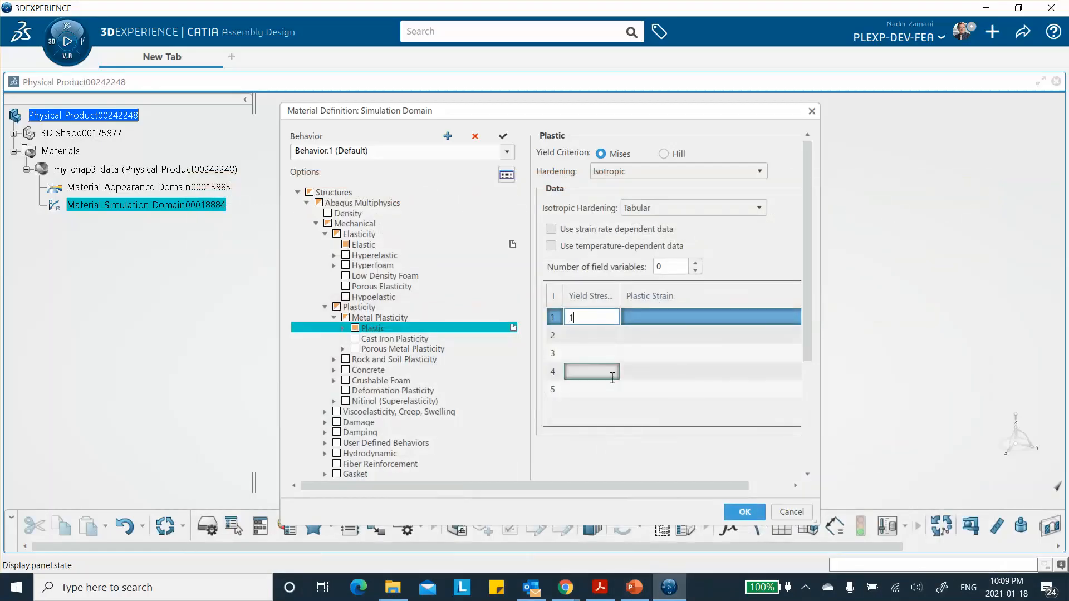
type("1.E8")
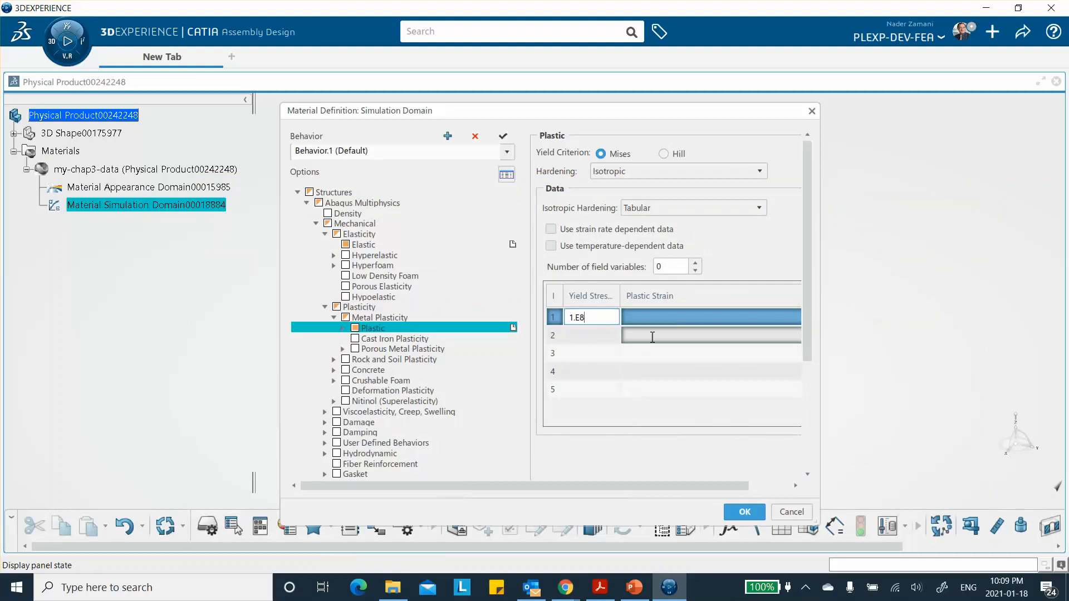
left_click(647, 316)
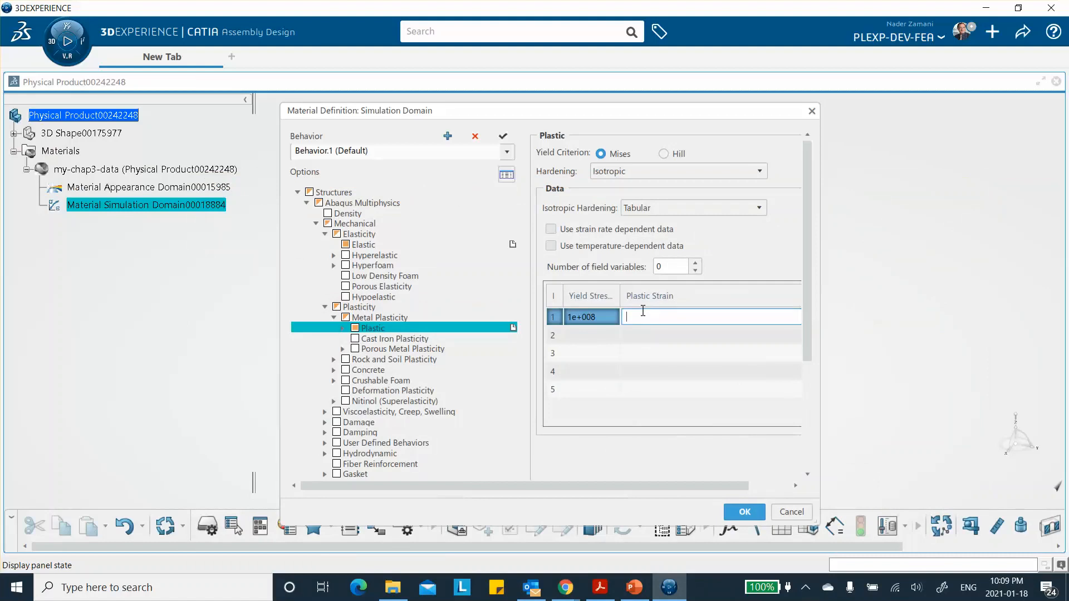
key("Return")
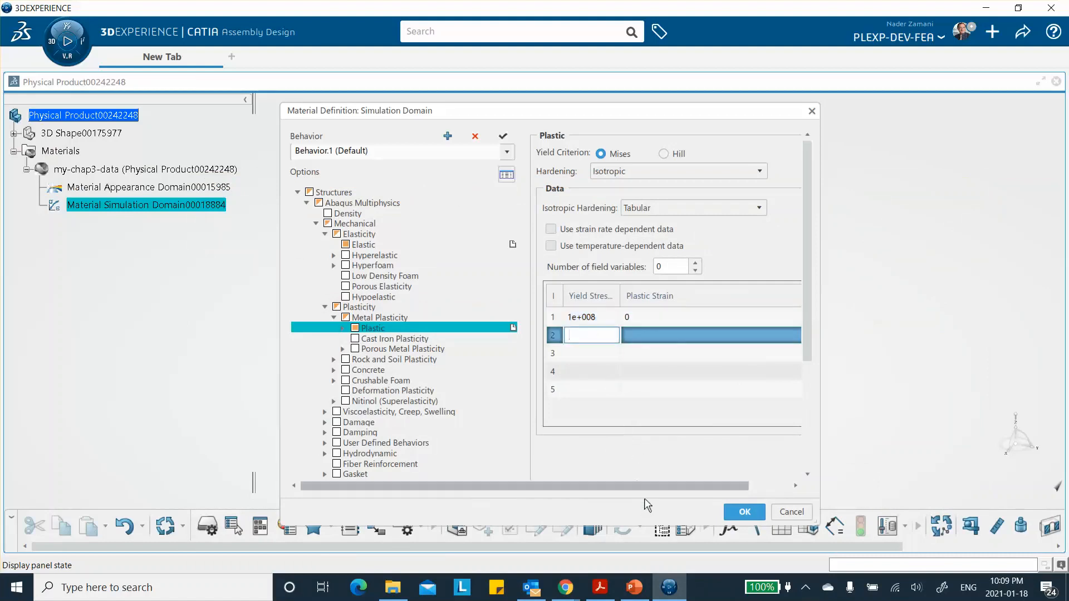
Step: Consult the PowerPoint slide and fill the second plastic data row with yield stress 2.87E8 and plastic strain .005
left_click(634, 593)
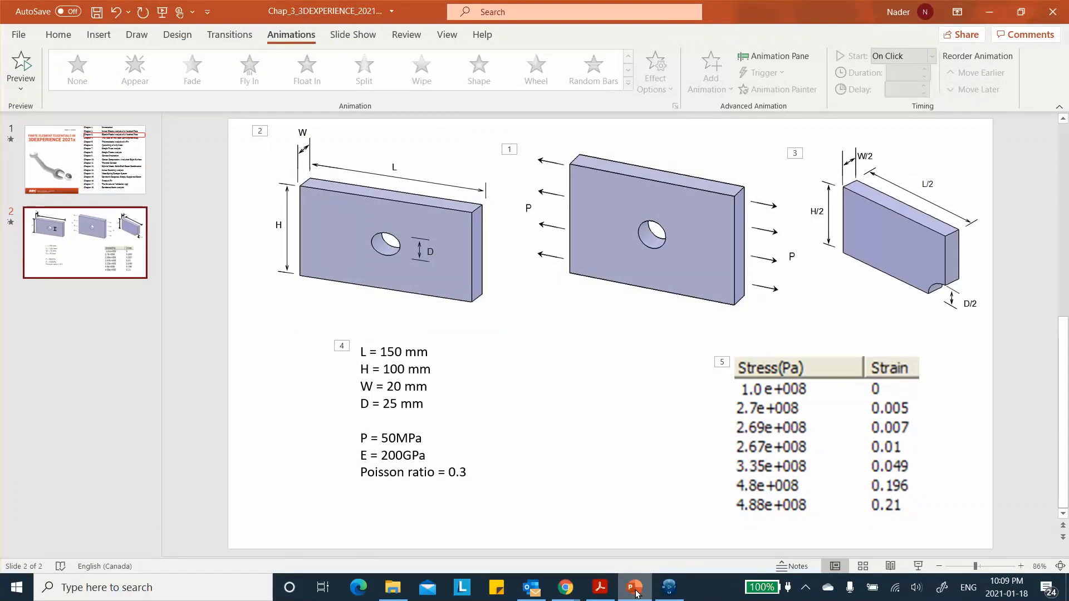
left_click(634, 593)
left_click(590, 358)
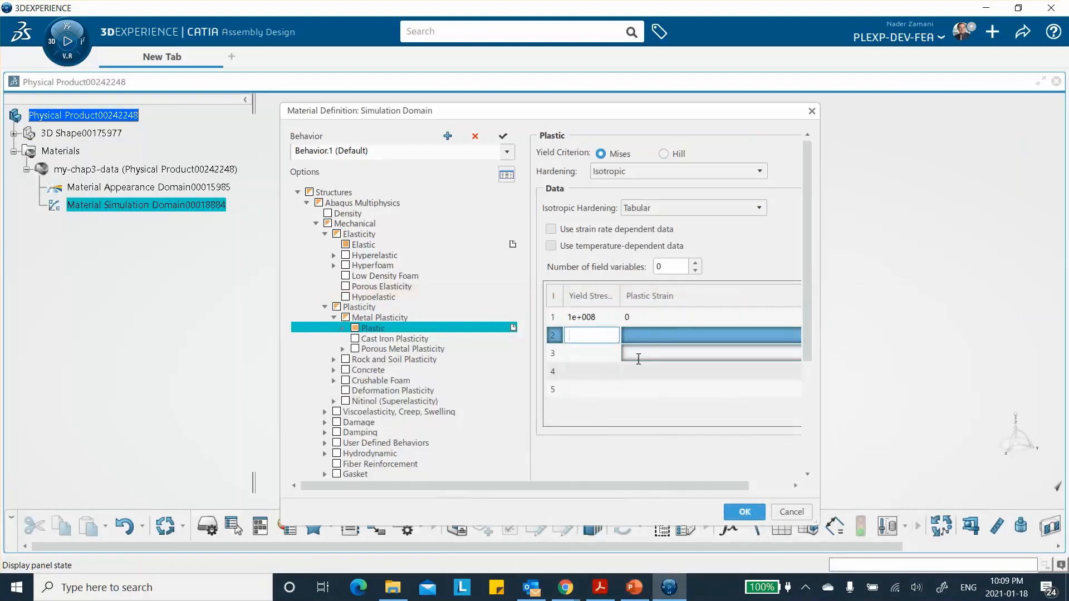
left_click(639, 354)
left_click(610, 357)
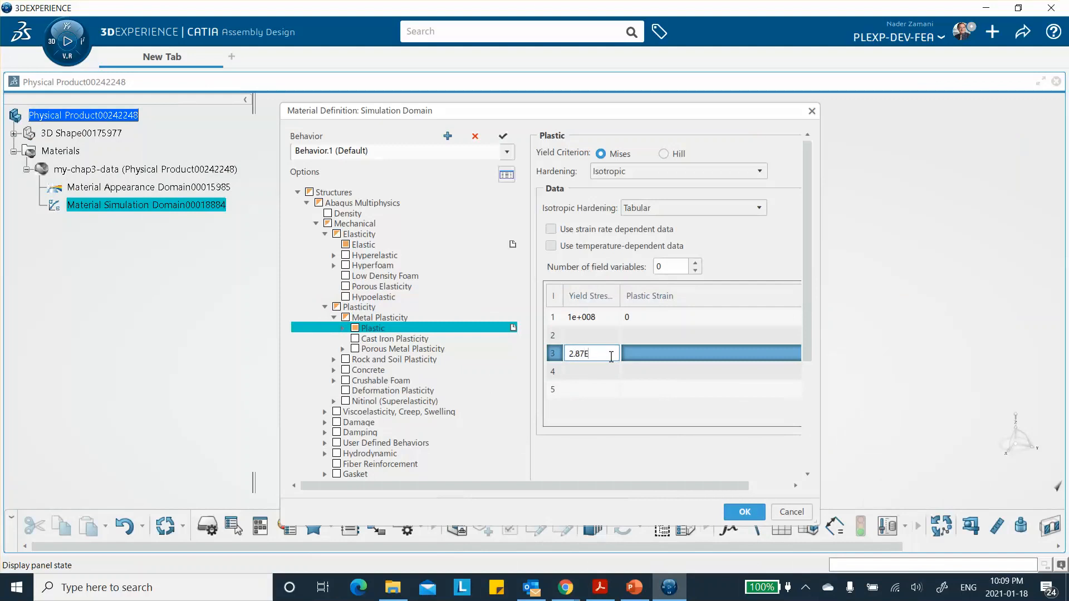
left_click(603, 338)
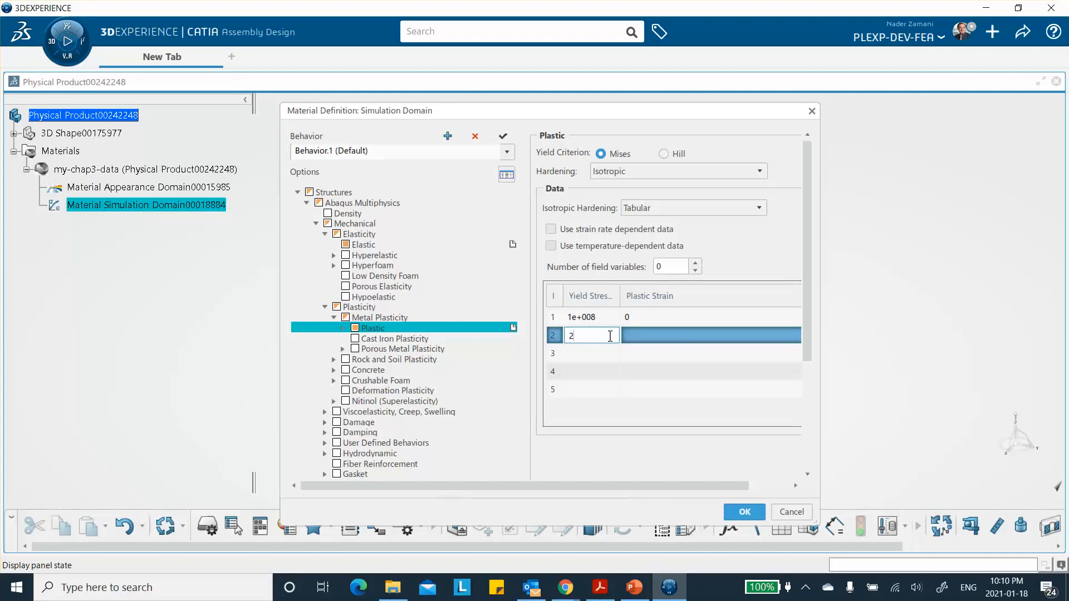
type("2.87E8")
left_click(654, 333)
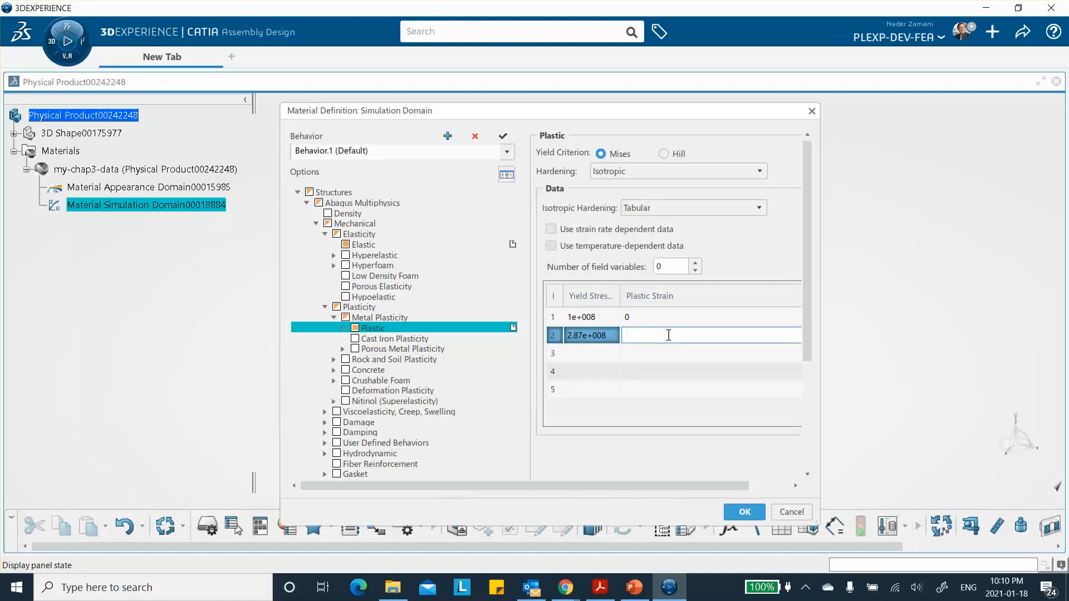
type(".005")
left_click(582, 354)
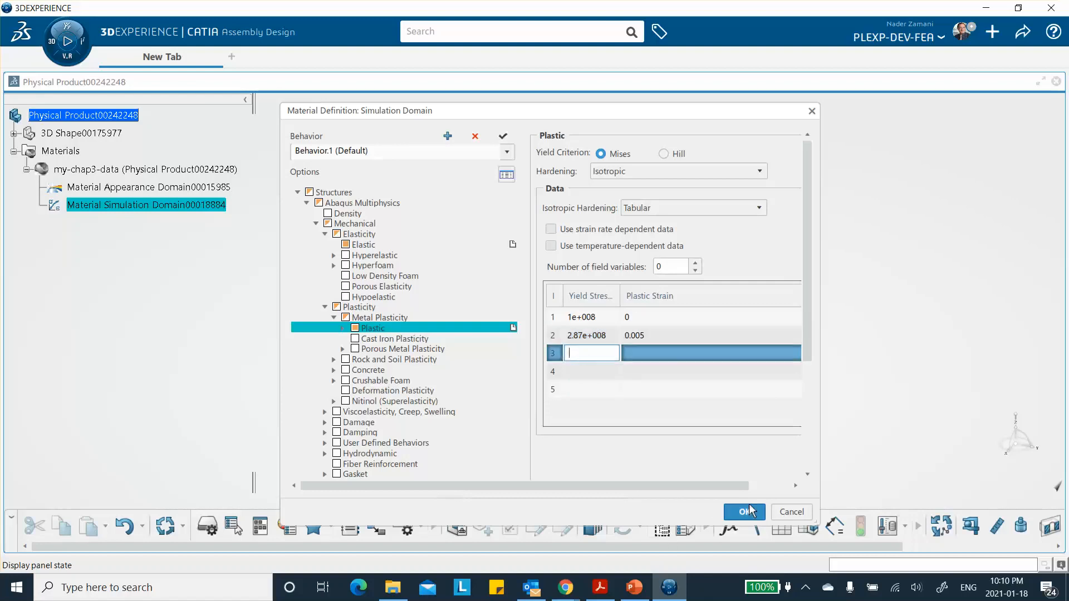
Step: Recheck the PowerPoint slide and correct the second row's yield stress to 2.7e+008
left_click(635, 590)
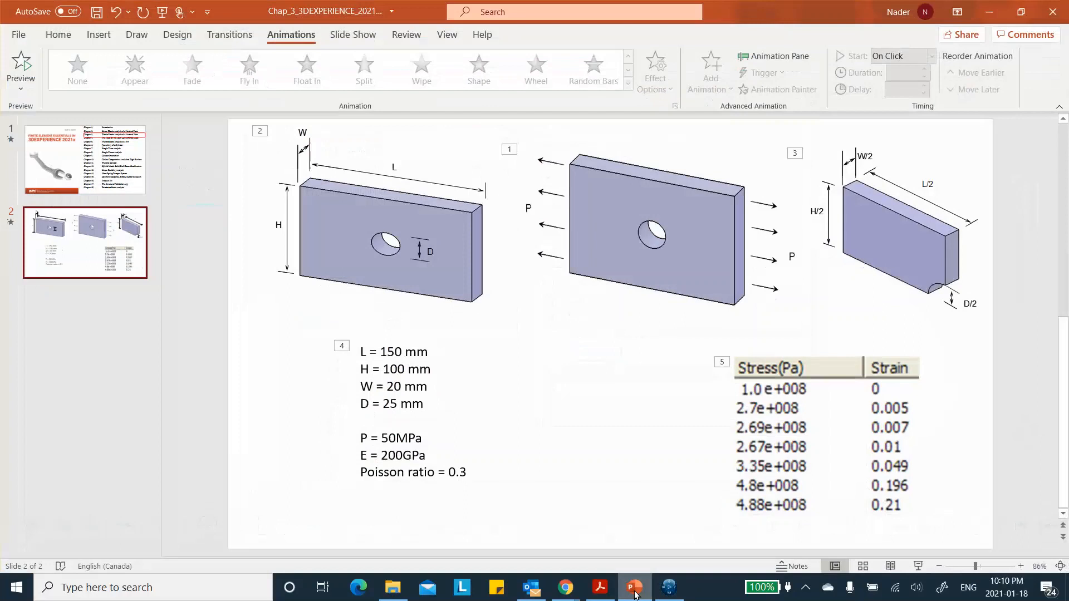
left_click(635, 590)
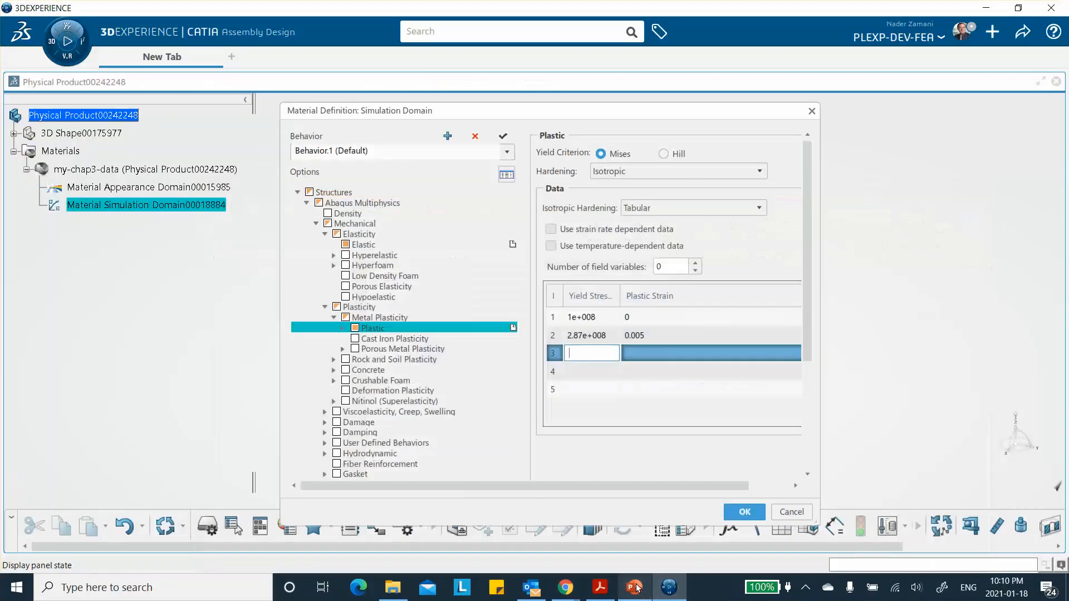
left_click(580, 336)
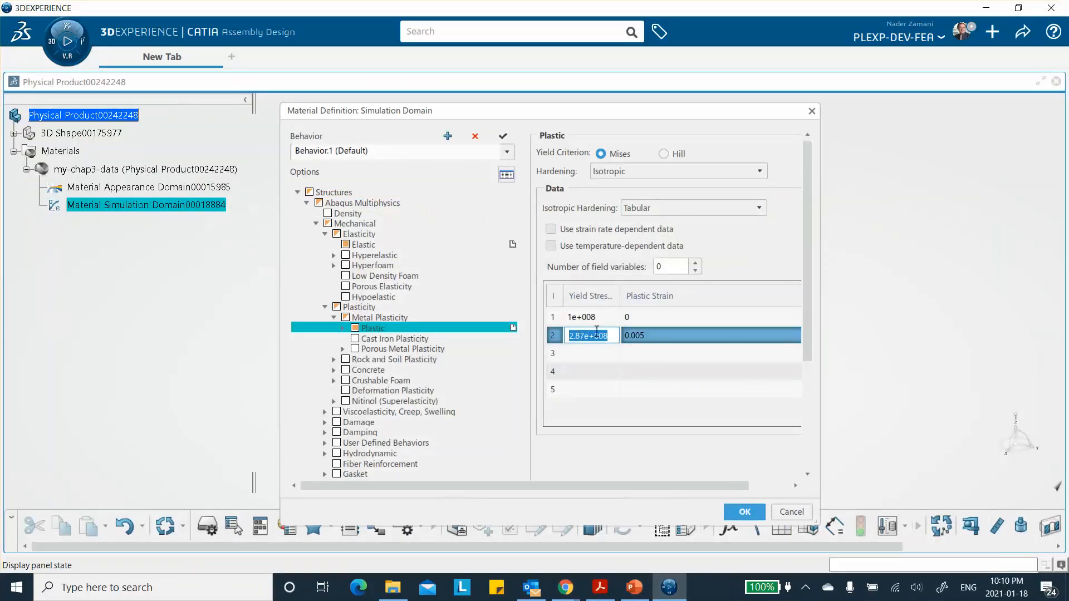
left_click(580, 336)
key("BackSpace")
left_click(592, 353)
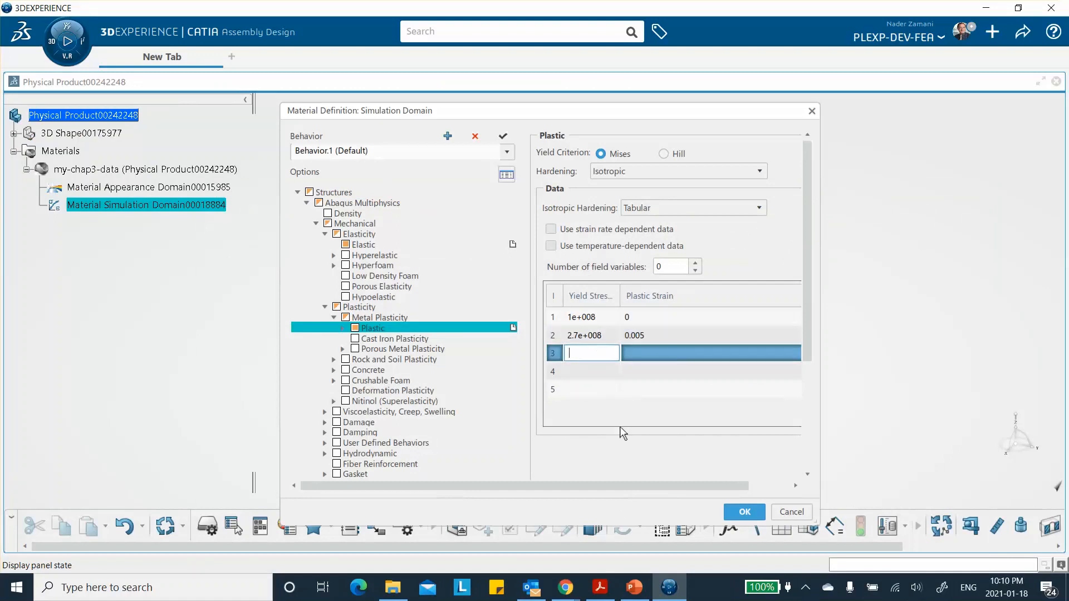
Step: Consult the PowerPoint slide and fill the third plastic data row with yield stress 2.69E8 and plastic strain 0.007
left_click(632, 590)
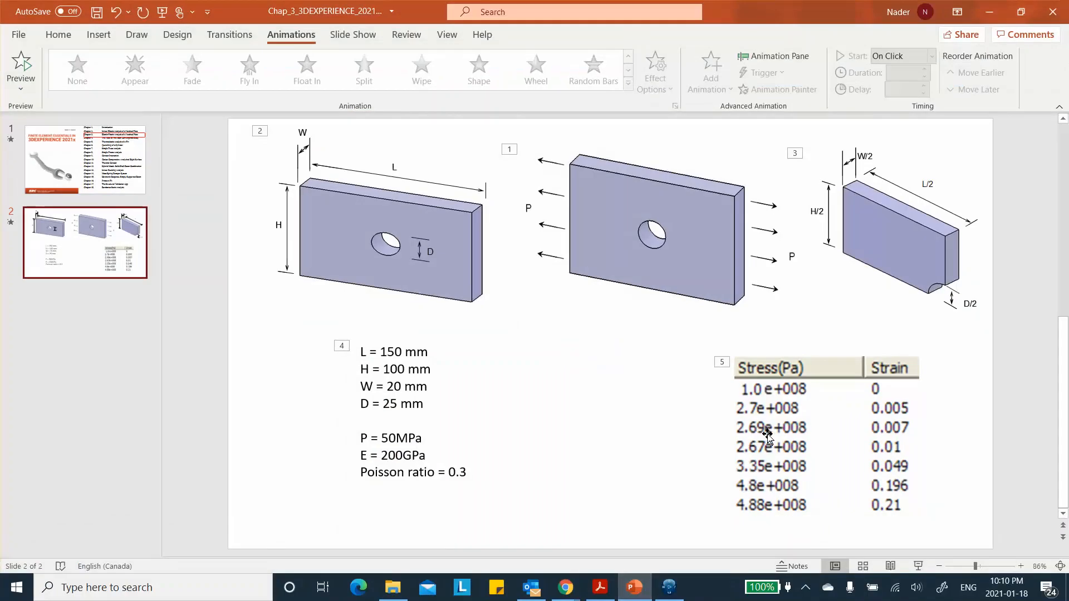
left_click(987, 13)
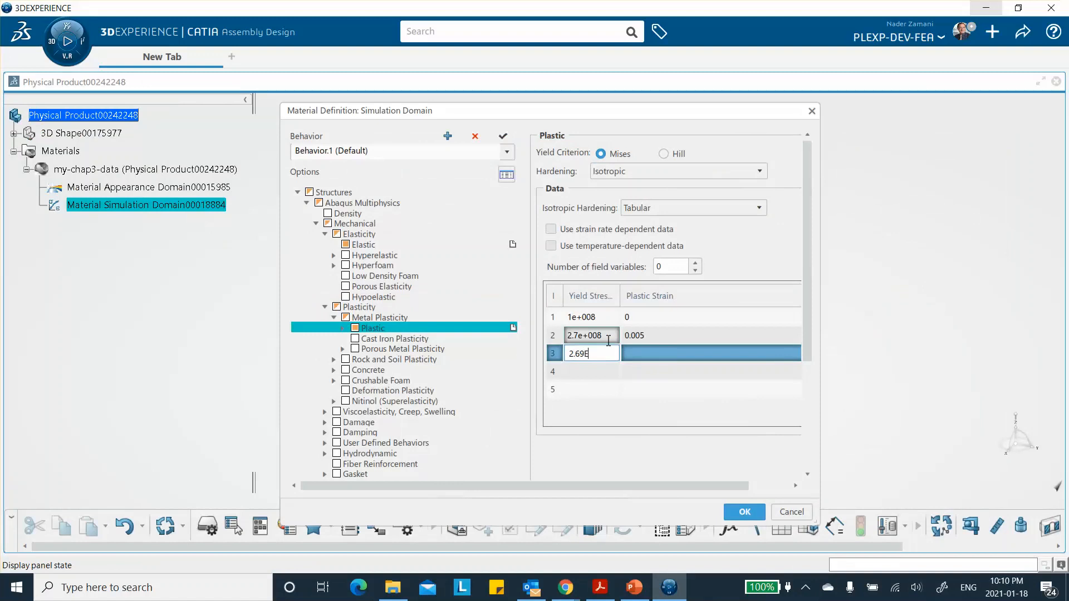
left_click(644, 353)
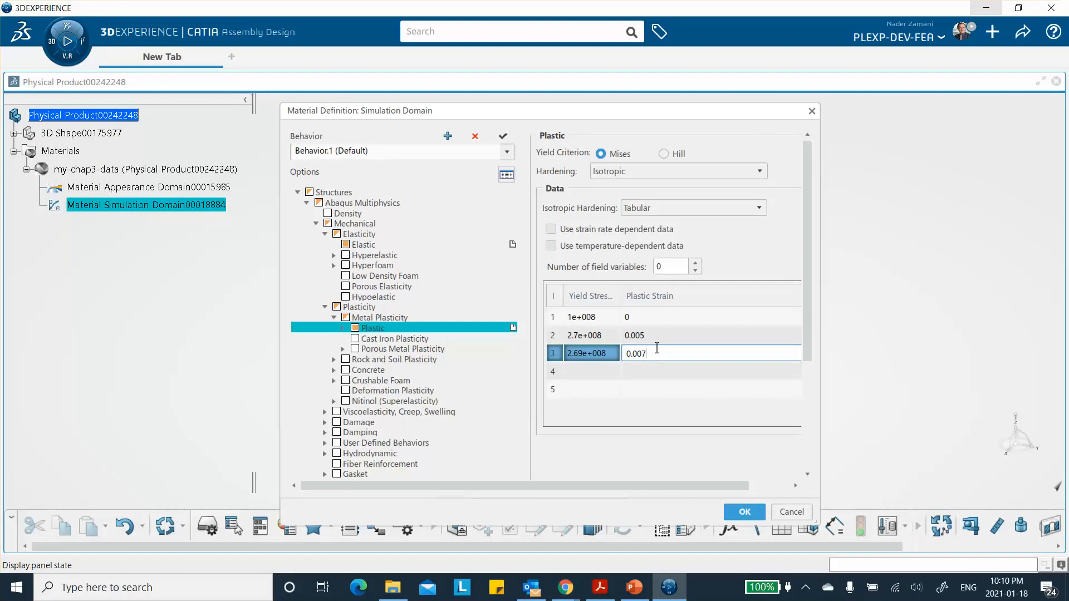
Step: Consult the PowerPoint slide and fill the fourth plastic data row with yield stress 2.67E9 and plastic strain .01
left_click(579, 371)
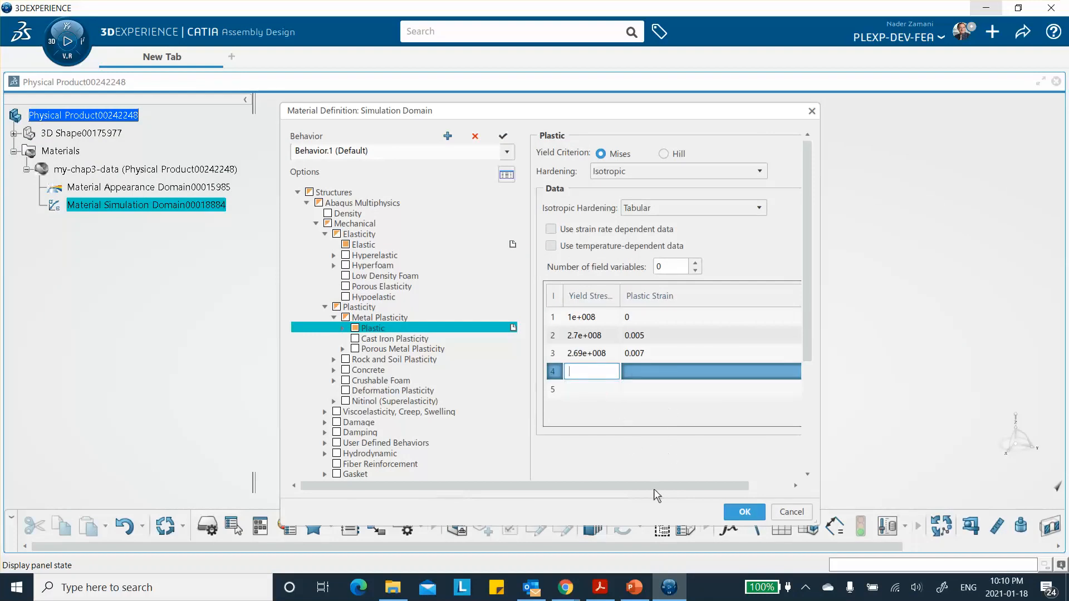
left_click(635, 588)
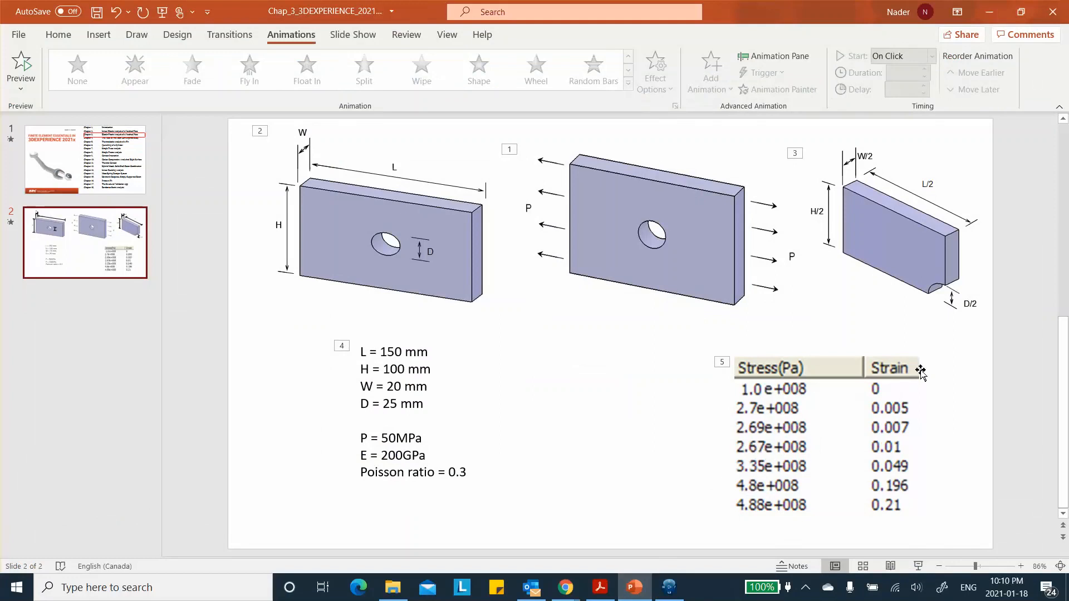
left_click(988, 11)
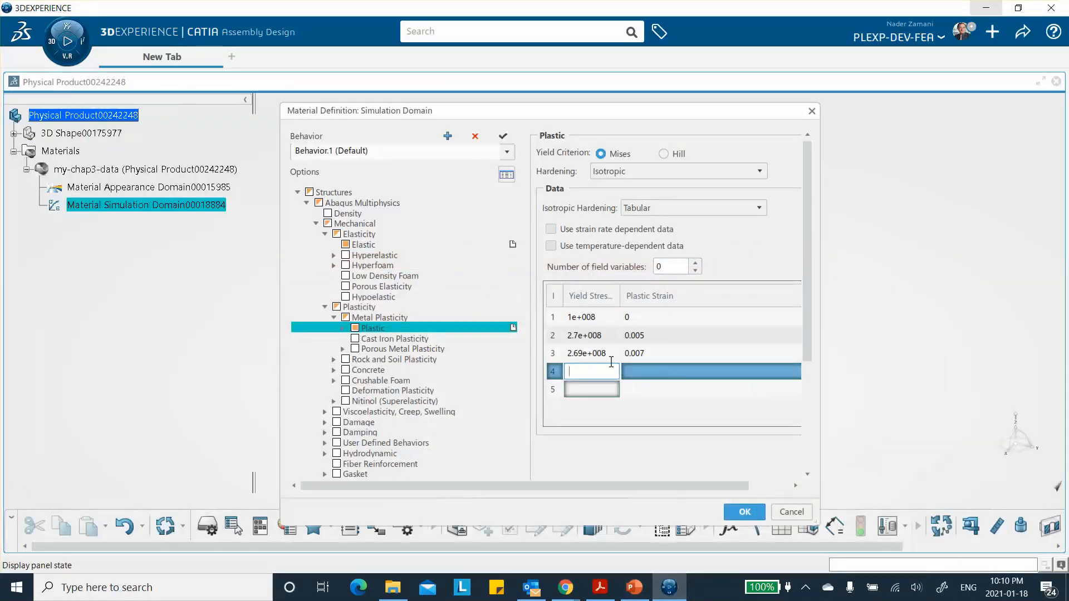
type("2.67E9")
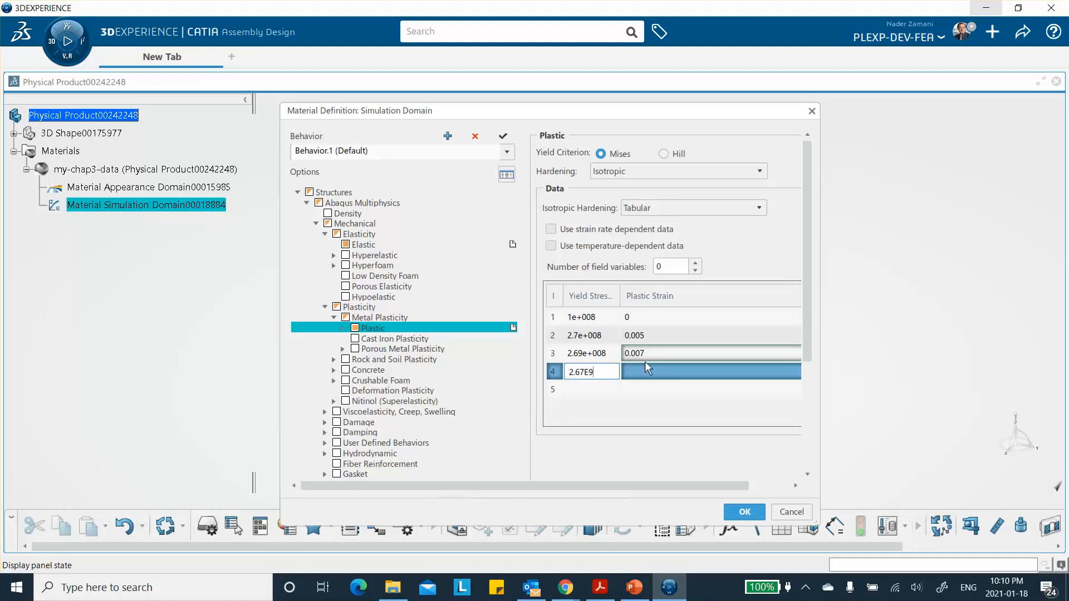
left_click(640, 371)
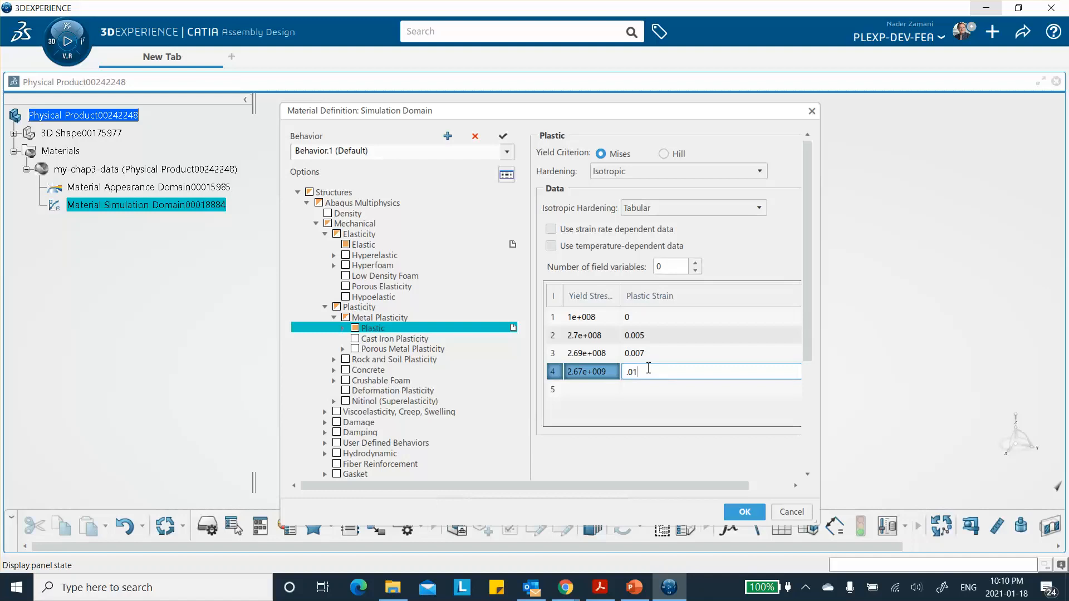
left_click(608, 390)
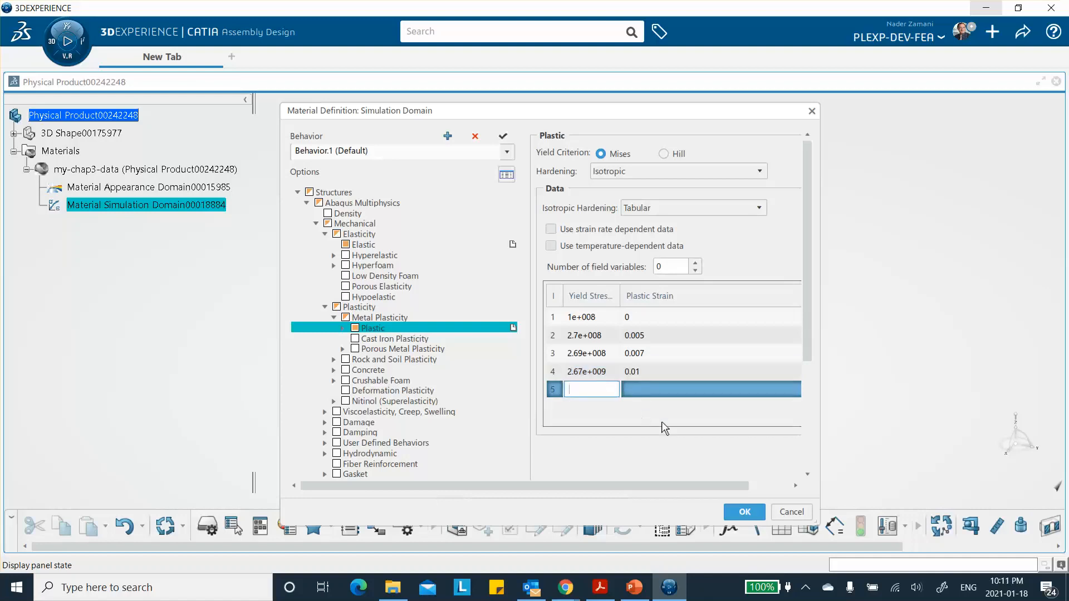
Step: Recheck the stress values on the PowerPoint slide and correct the fourth row's yield stress to 2.67e+008
left_click(635, 589)
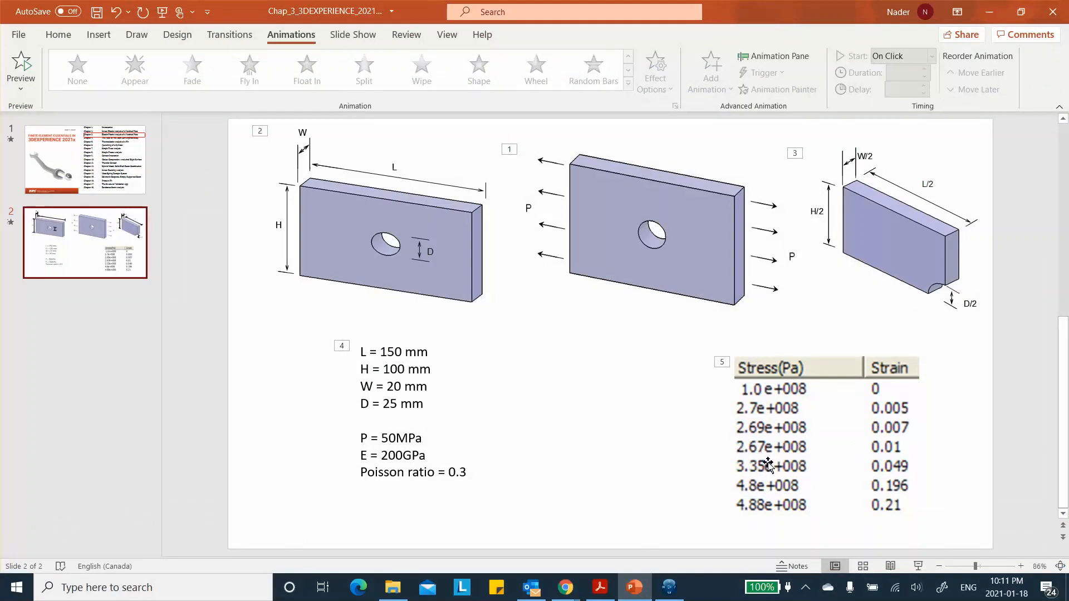
left_click(669, 587)
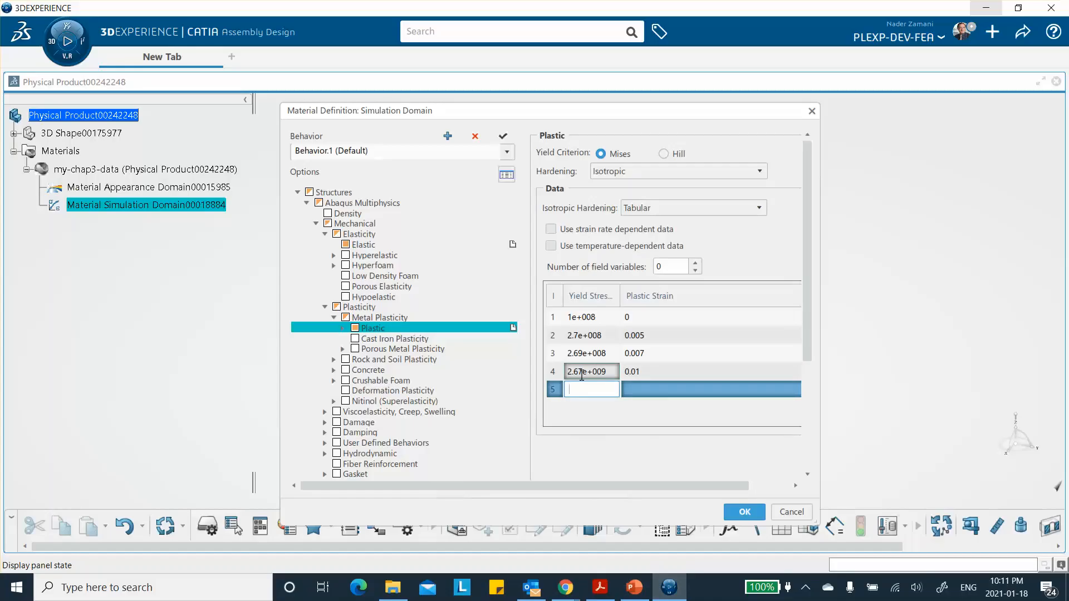
left_click(607, 372)
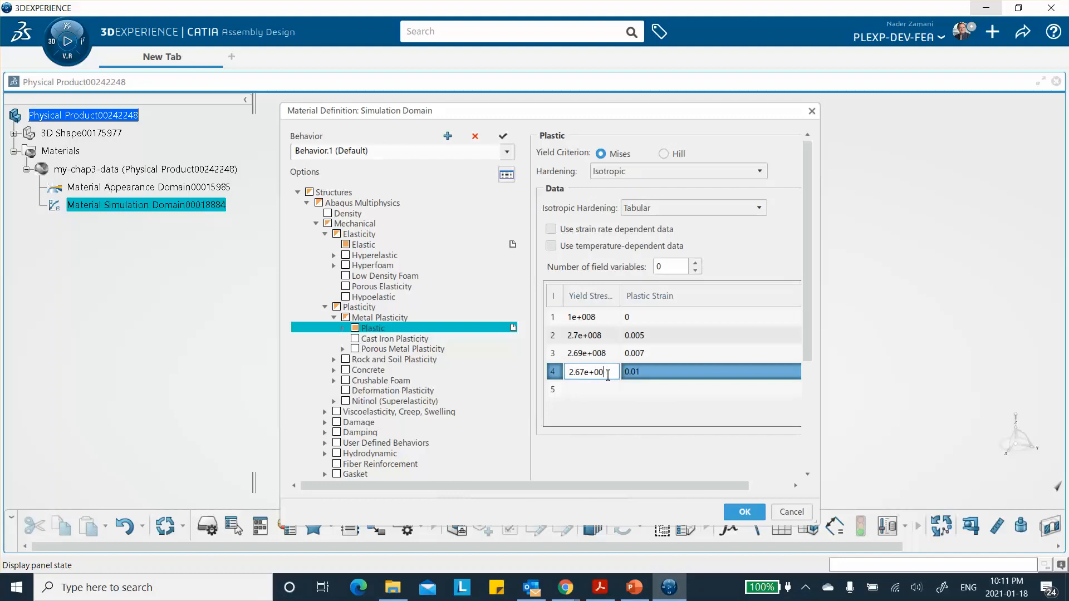
left_click(596, 390)
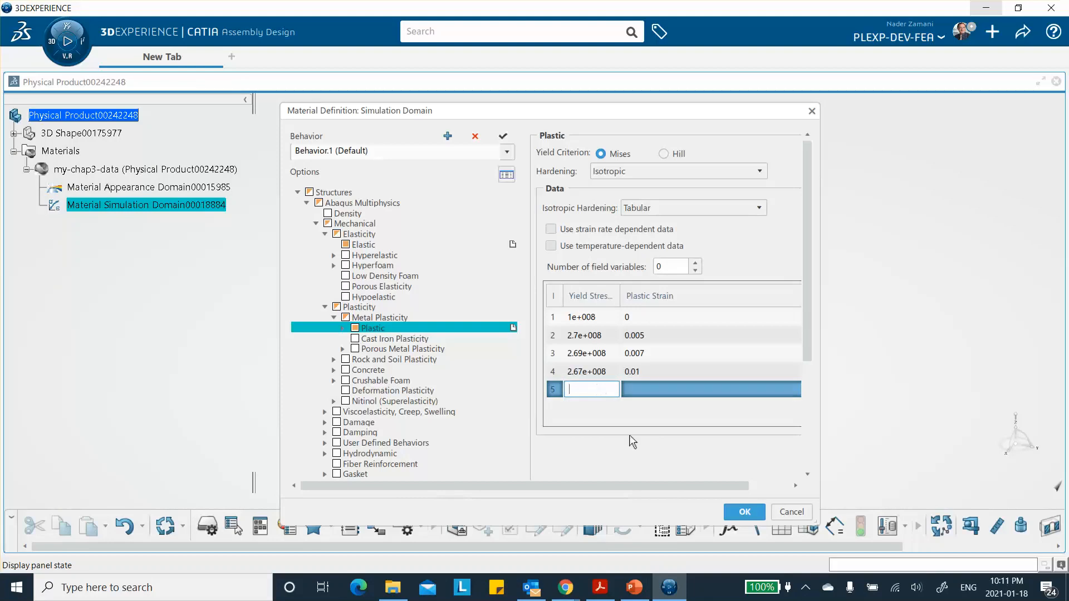
Step: Set the fifth plastic data row's yield stress to 3.35E8, checking the value and exponent against the PowerPoint slide
left_click(634, 587)
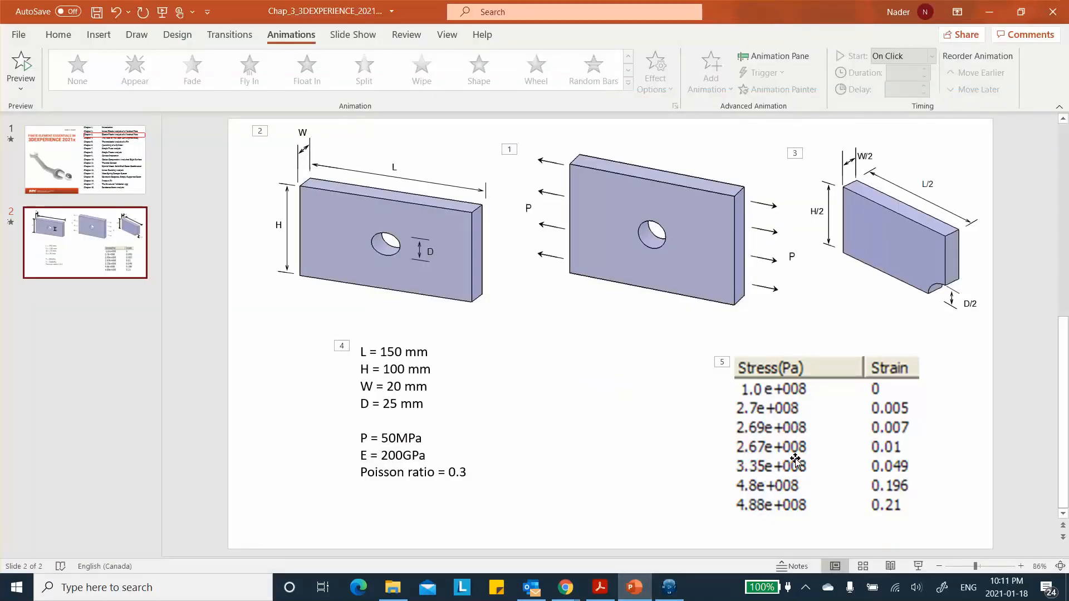
left_click(989, 12)
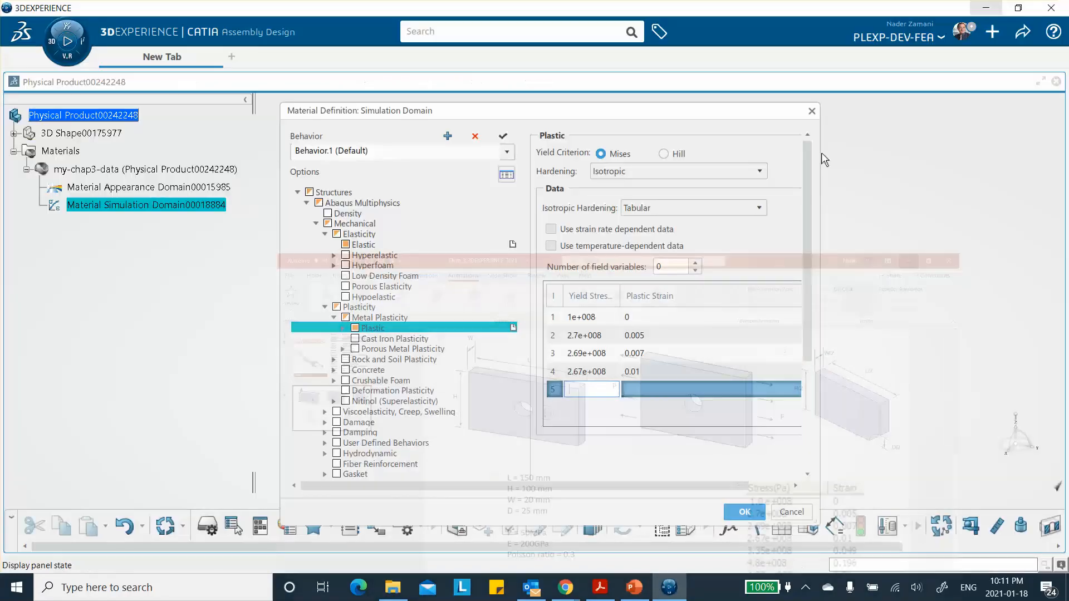
left_click(584, 394)
type("3.3")
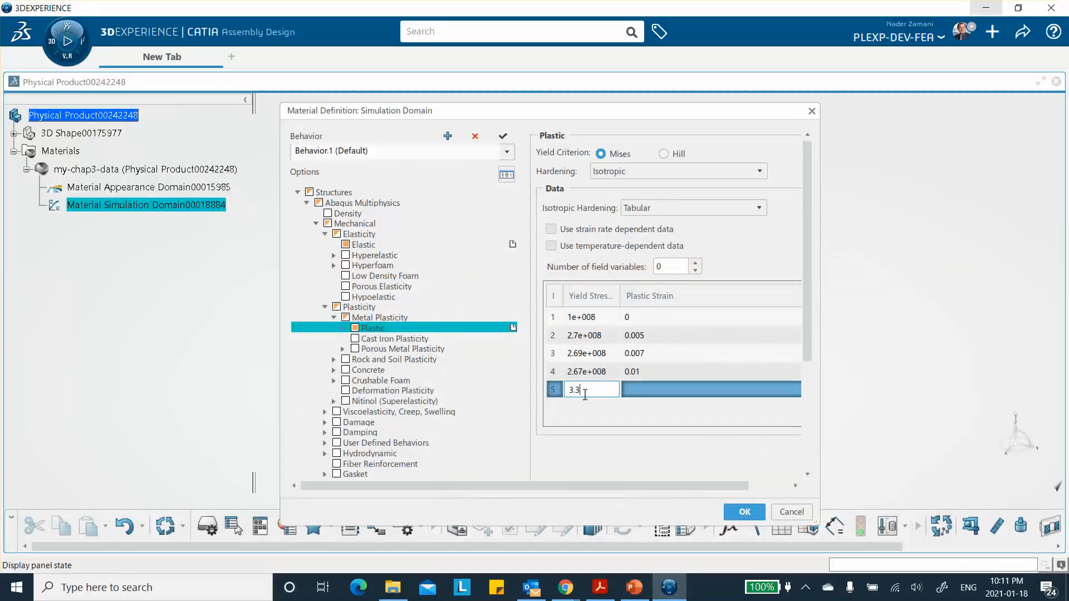
type("5E9")
left_click(632, 588)
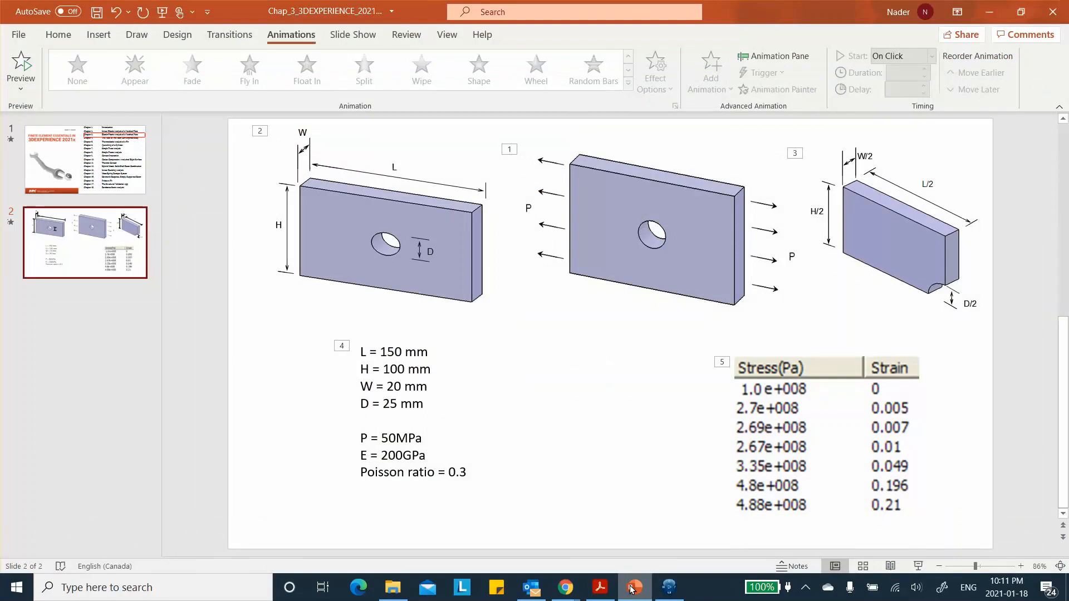
left_click(632, 587)
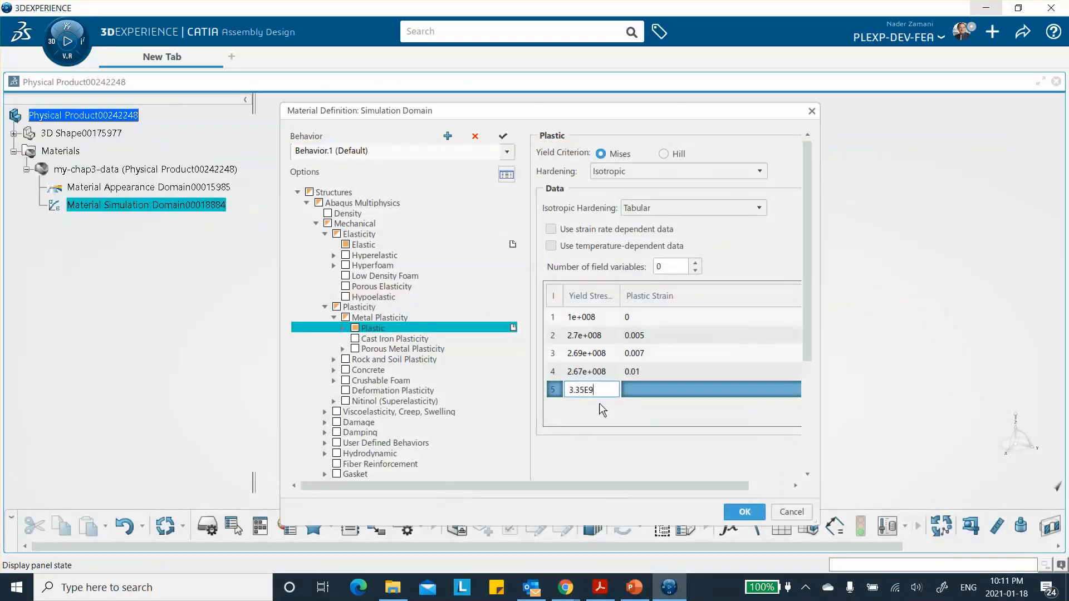
key("BackSpace")
type("6")
key("BackSpace")
left_click(591, 391)
key("BackSpace")
type("E8")
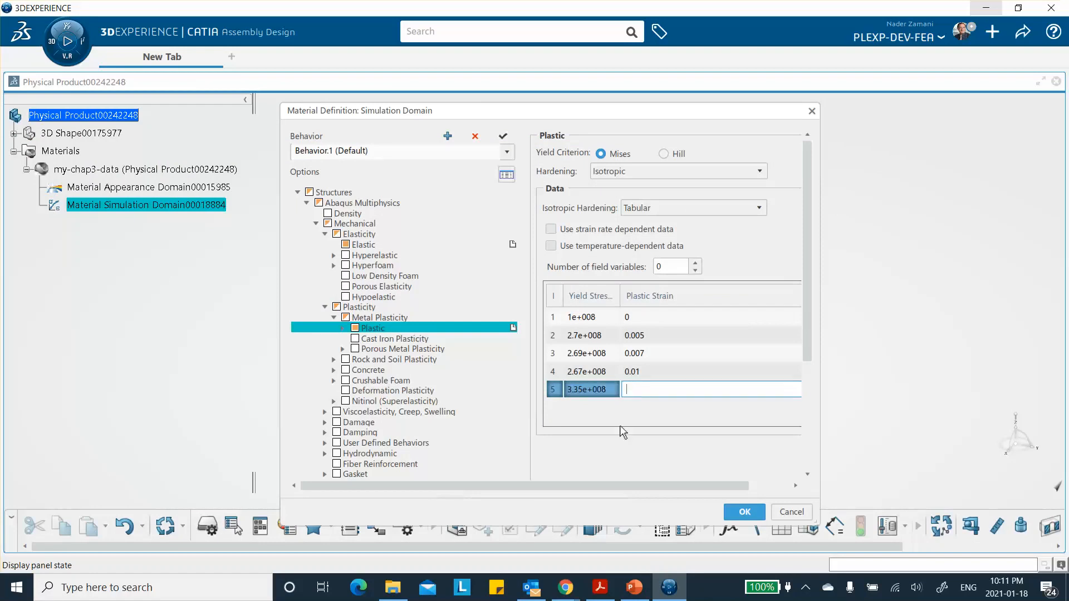
Step: Look up the matching strain on the PowerPoint slide and set the fifth row's plastic strain to 0.049
left_click(633, 587)
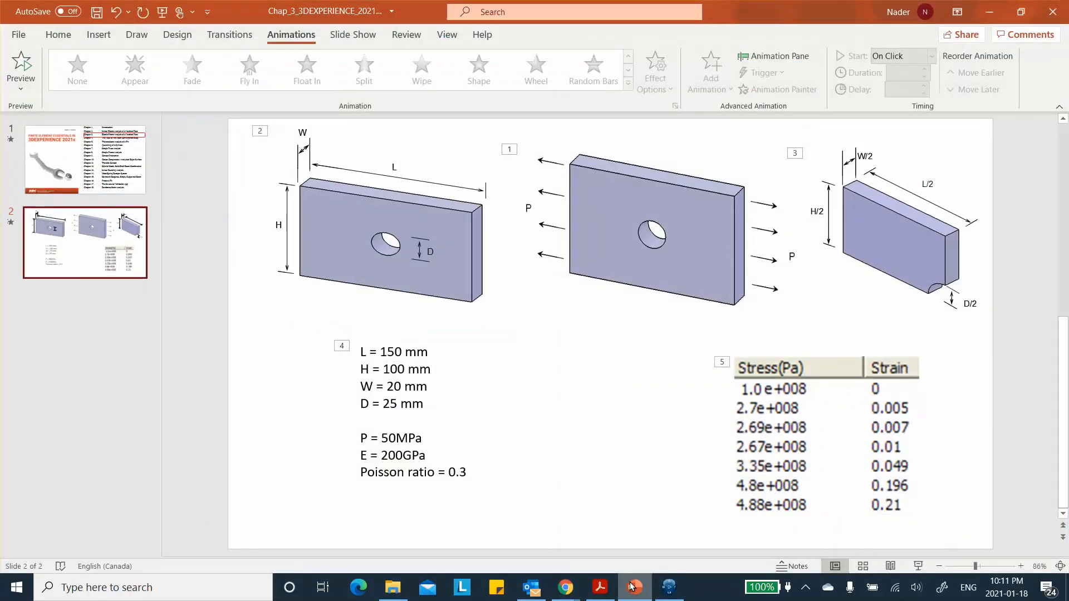
left_click(632, 587)
left_click(636, 390)
type("0.049")
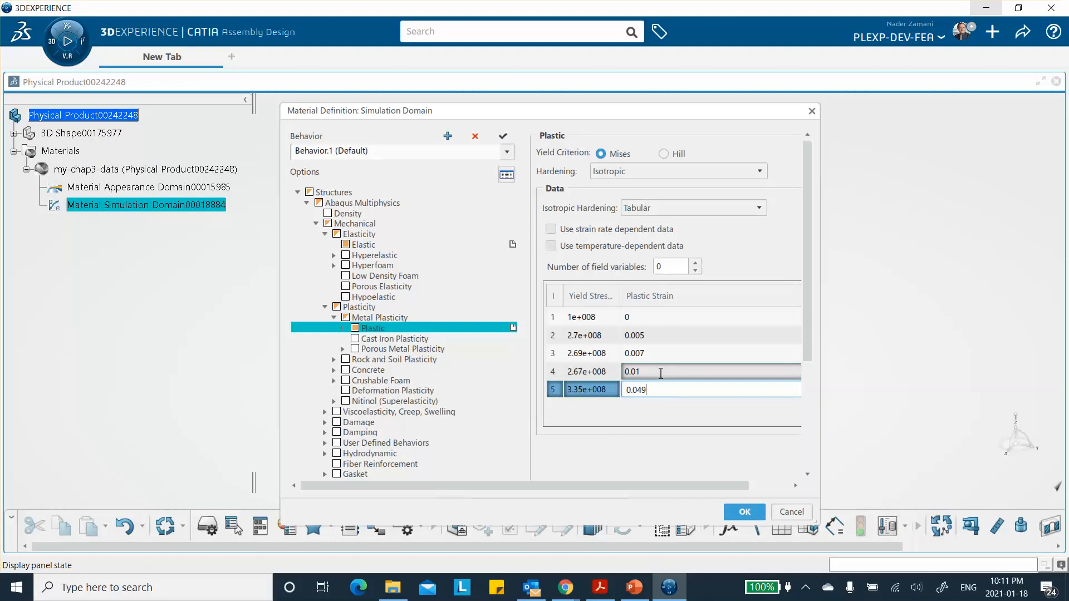
left_click(769, 409)
Step: Add a sixth and a seventh row to the plastic data table by duplicating the fifth row's data
left_click(580, 388)
left_click(580, 388)
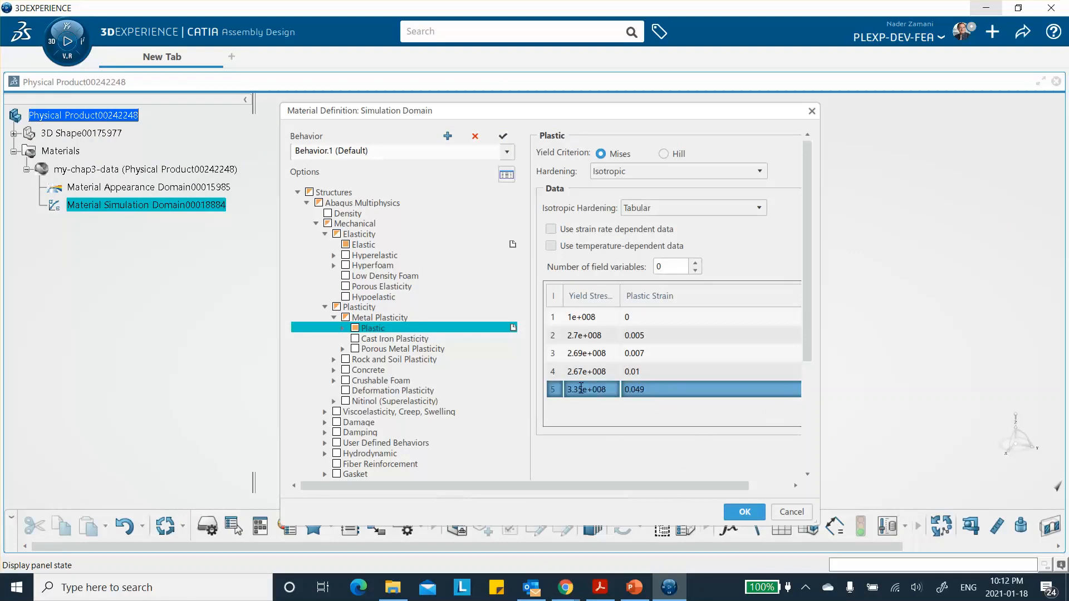
right_click(580, 388)
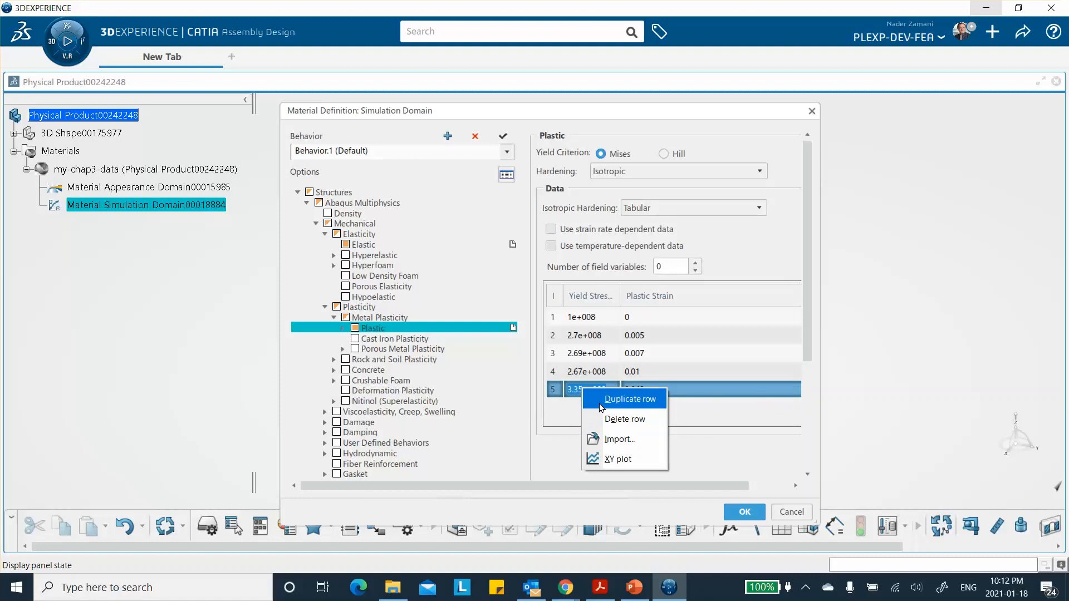
left_click(602, 407)
right_click(593, 409)
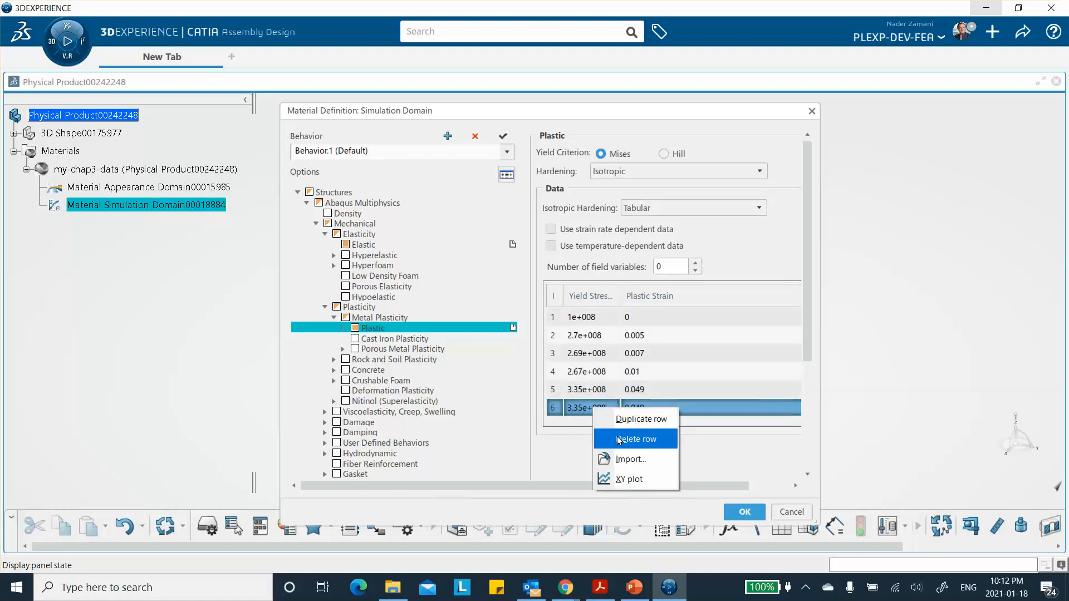
left_click(620, 419)
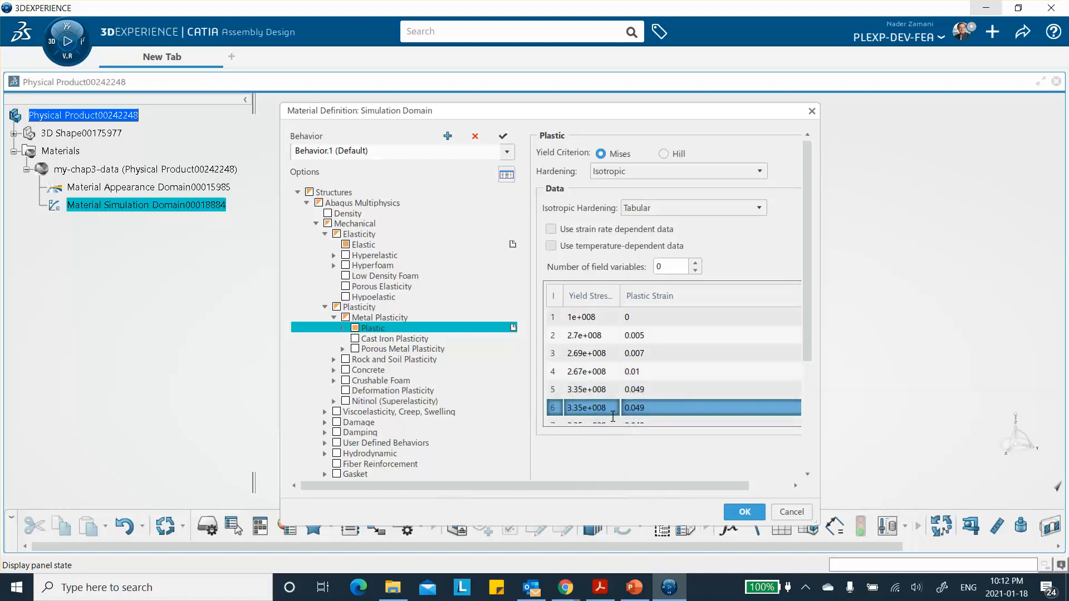
Step: Consult the PowerPoint slide and change the sixth plastic data row's yield stress to 4.8e+008
left_click(633, 589)
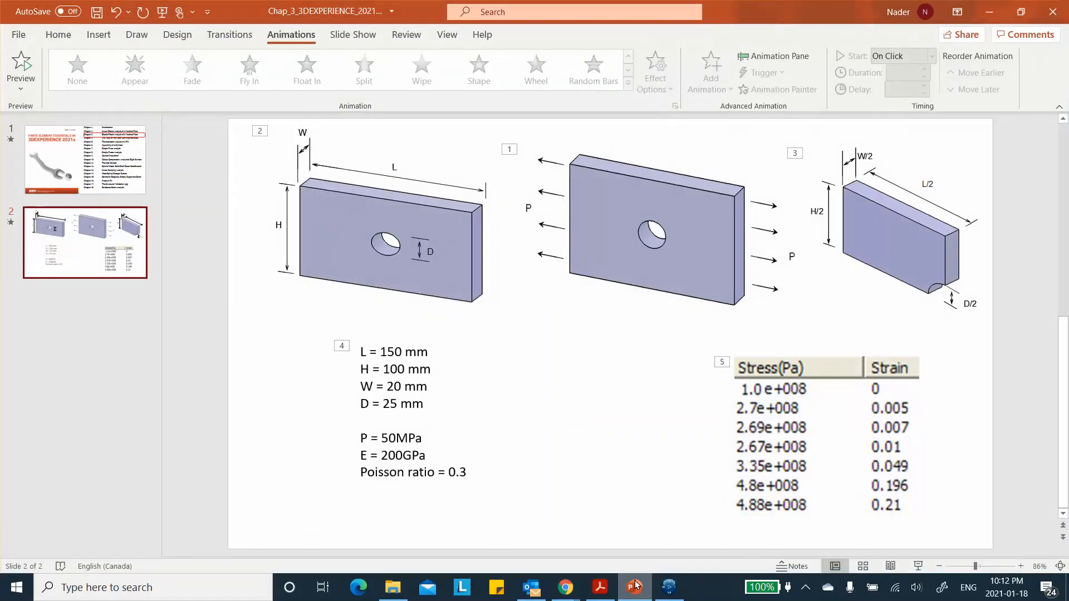
left_click(636, 585)
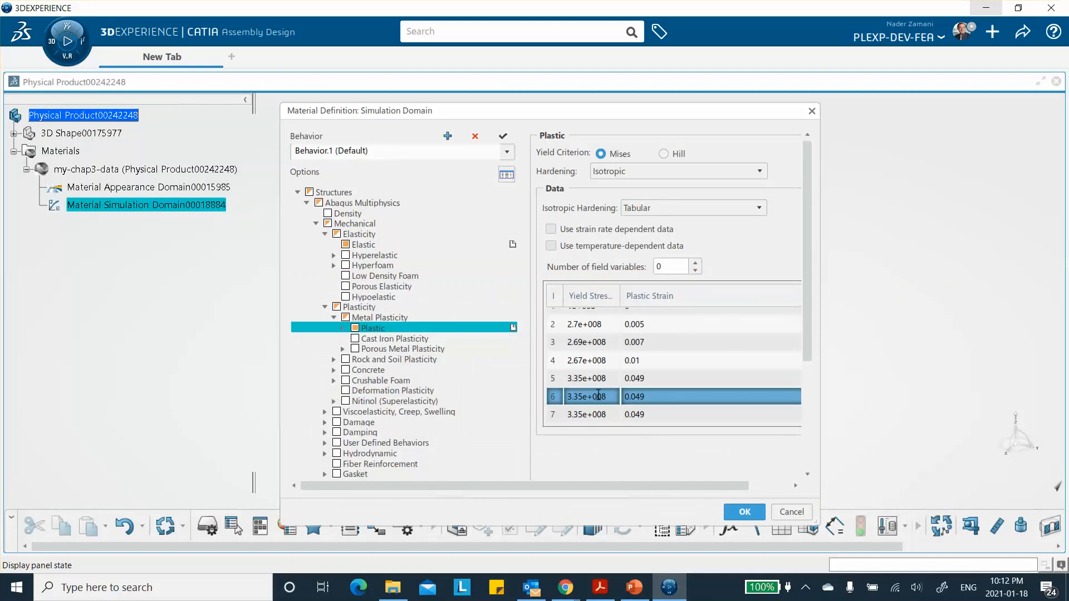
double_click(580, 397)
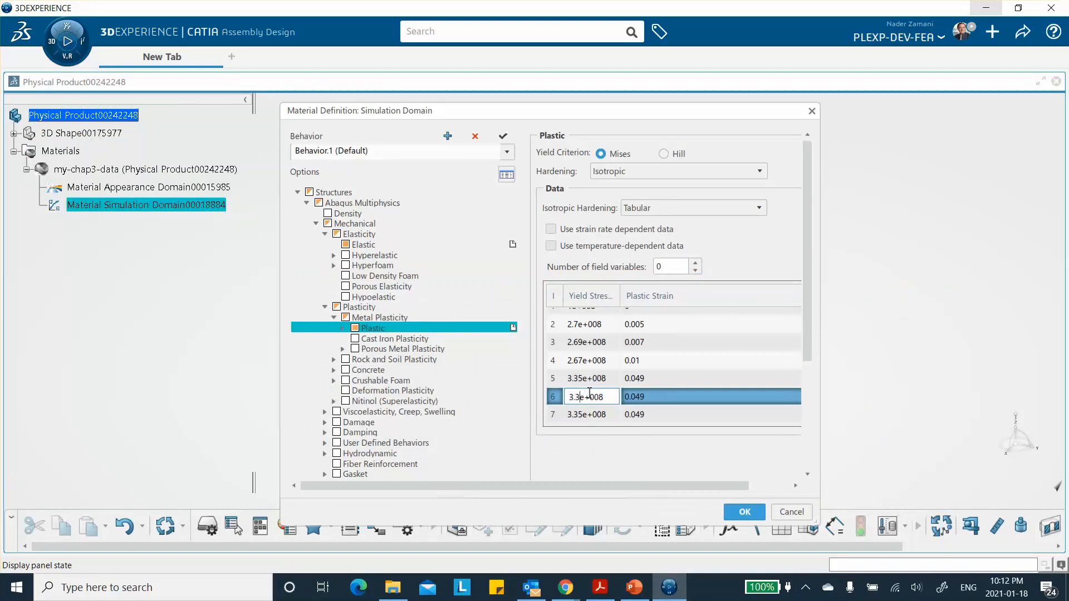
type("4.")
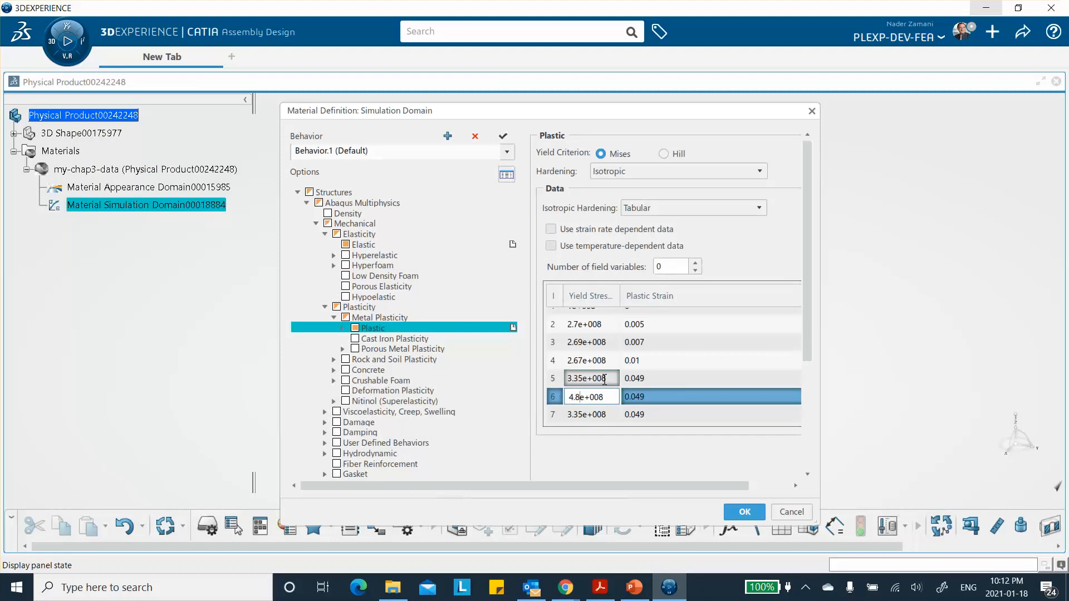
Step: Recheck the strain column on the PowerPoint slide and set the sixth row's plastic strain to 0.196
left_click(641, 395)
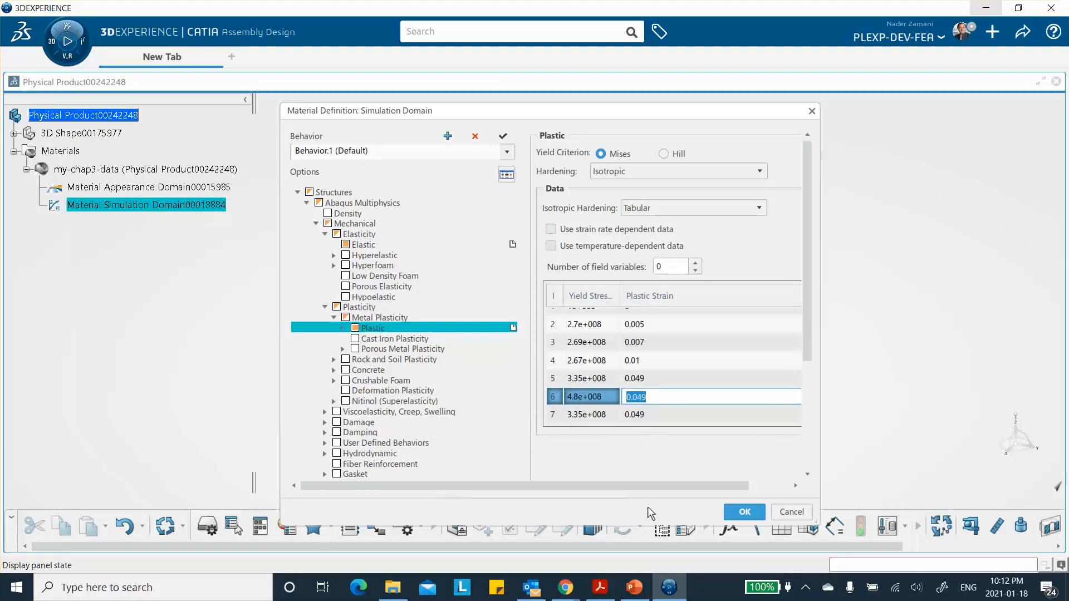
left_click(635, 588)
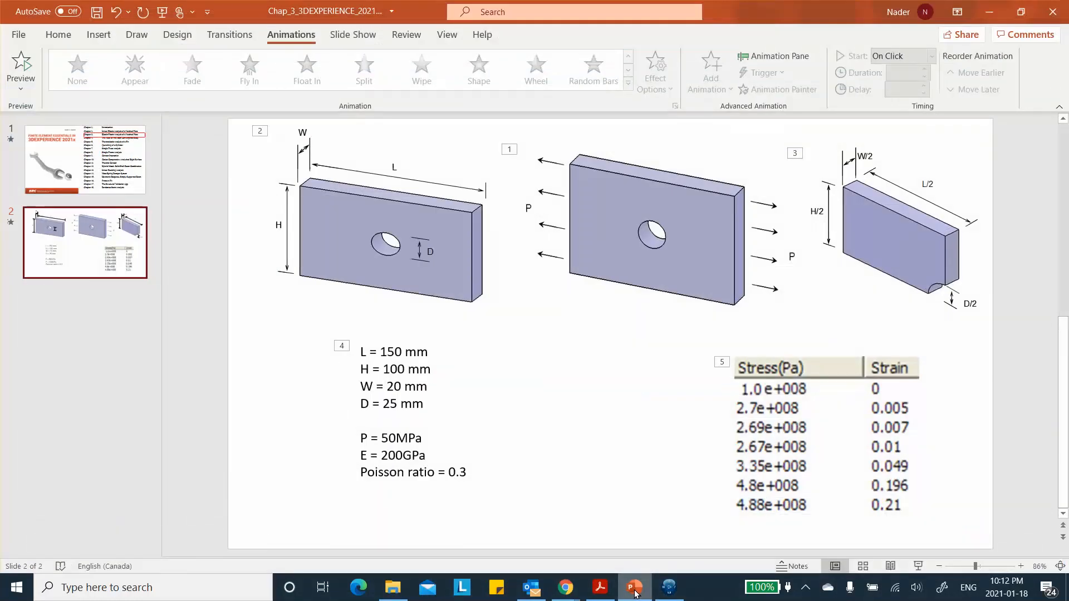
left_click(636, 589)
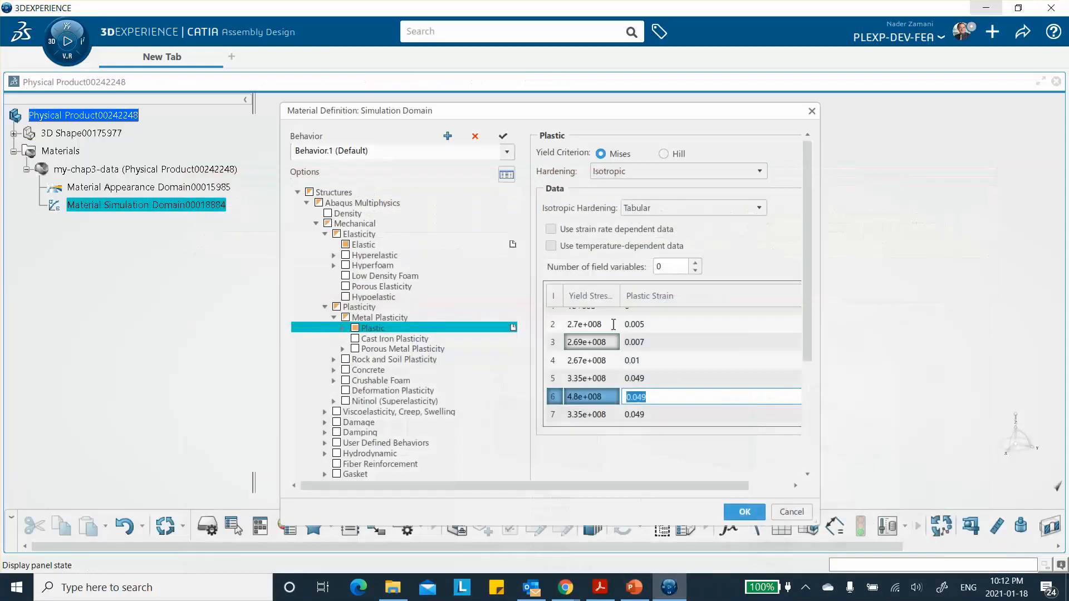
left_click(647, 397)
key("BackSpace")
key("BackSpace")
type("196")
key("Tab")
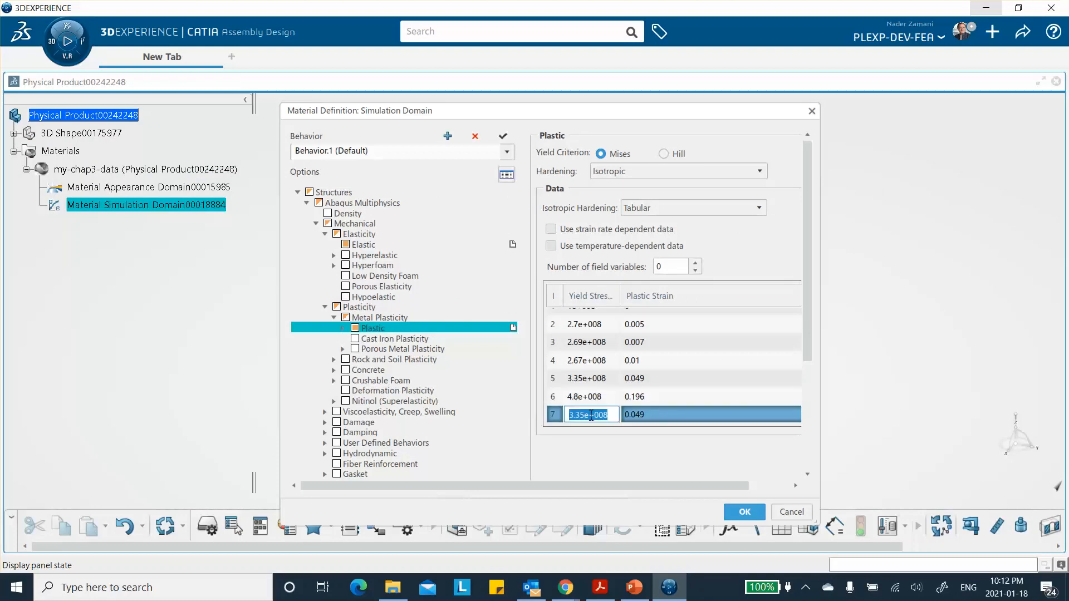
Step: Look up the last stress value on the PowerPoint slide and set the seventh plastic data row's yield stress to 4.88e+008
left_click(635, 588)
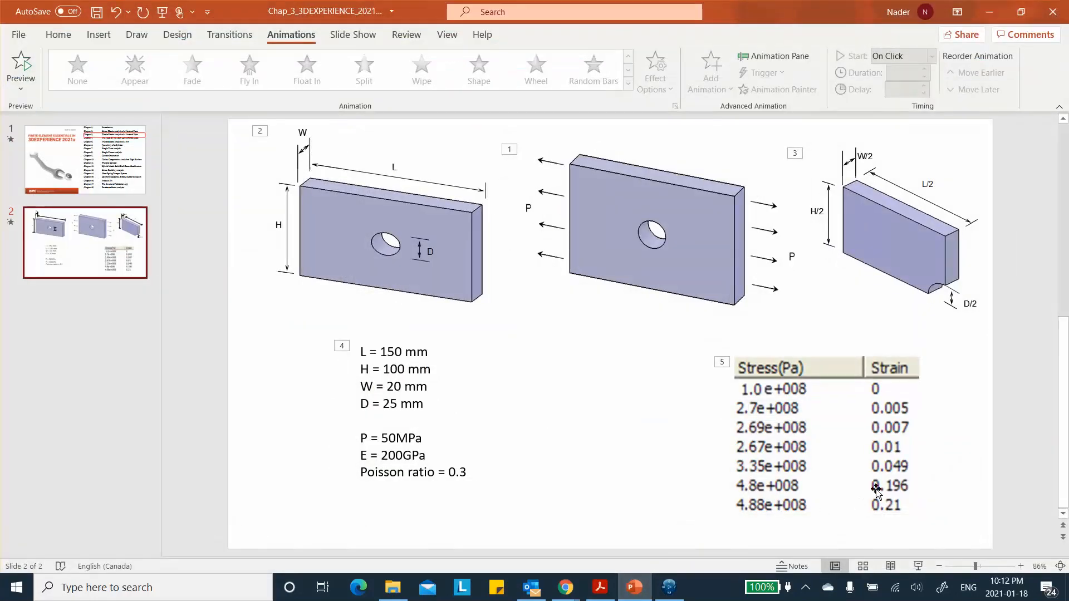
left_click(990, 12)
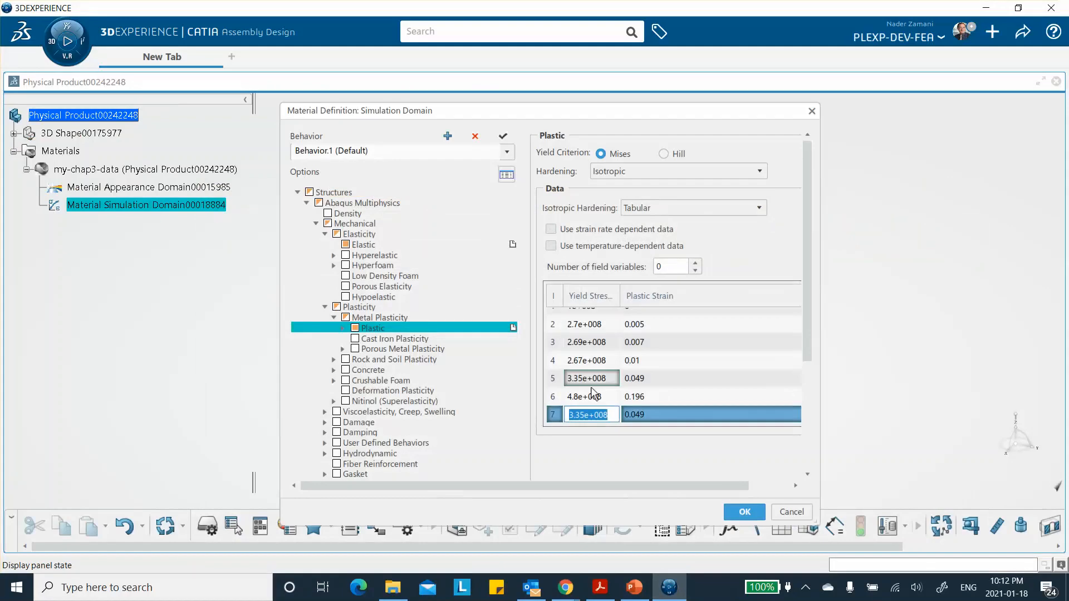
left_click(584, 415)
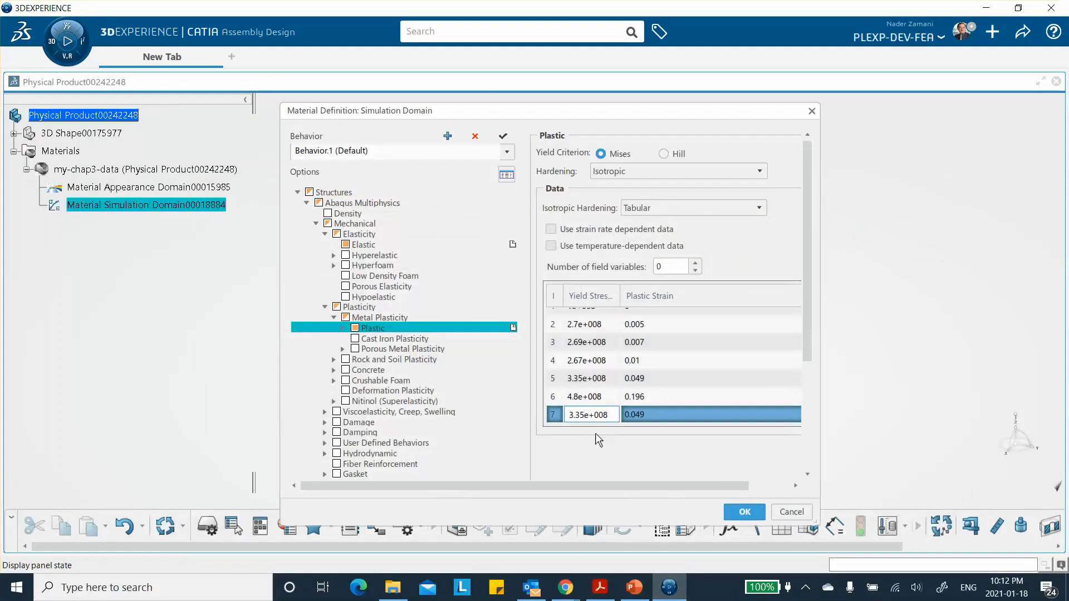
key("BackSpace")
key("BackSpace")
key("BackSpace")
key("BackSpace")
type("4.88")
Step: Check the matching strain on the PowerPoint slide, set the seventh row's plastic strain to 0.21 and accept the material definition
left_click(648, 415)
left_click(634, 588)
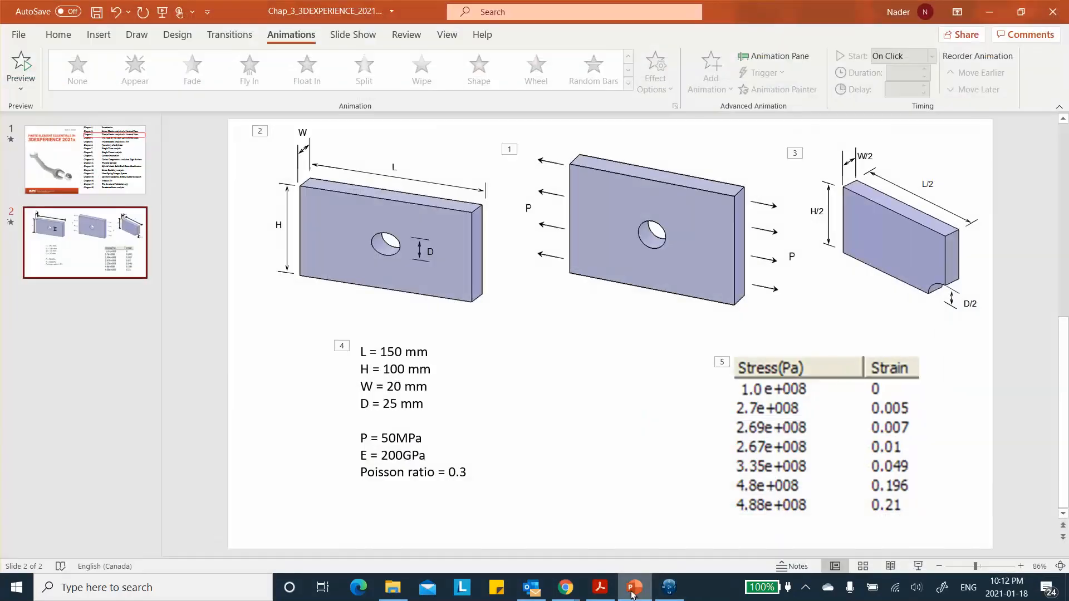
left_click(633, 595)
left_click(651, 414)
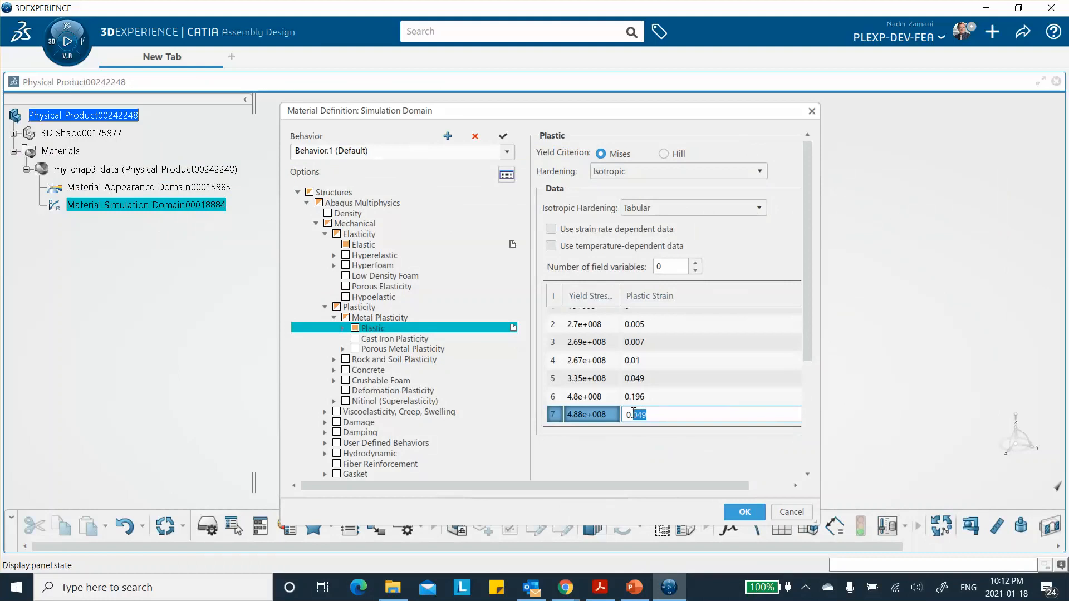
type("0.21")
key("Return")
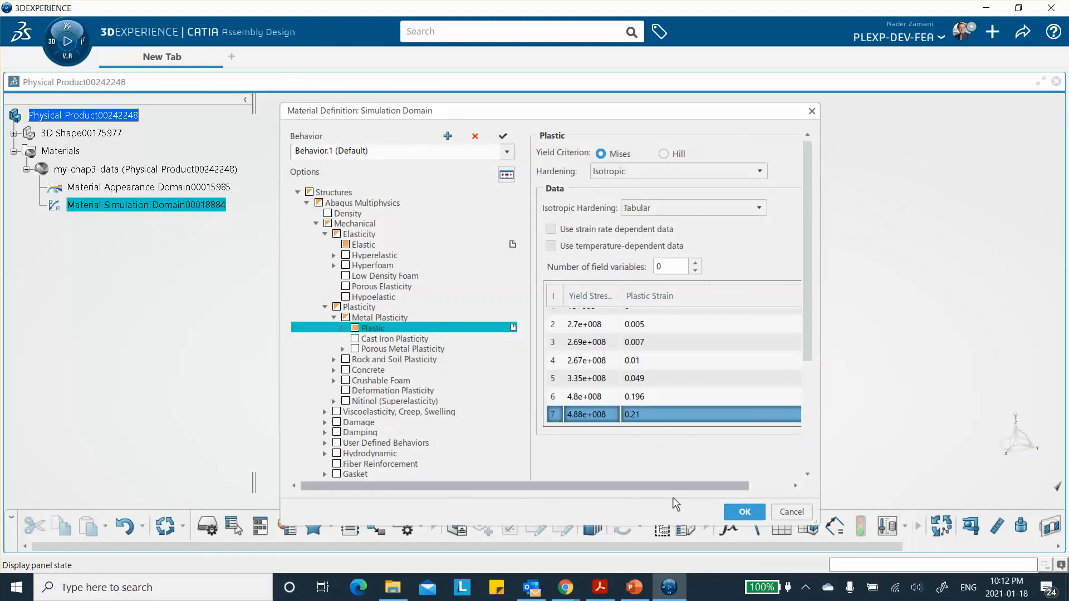
left_click(744, 513)
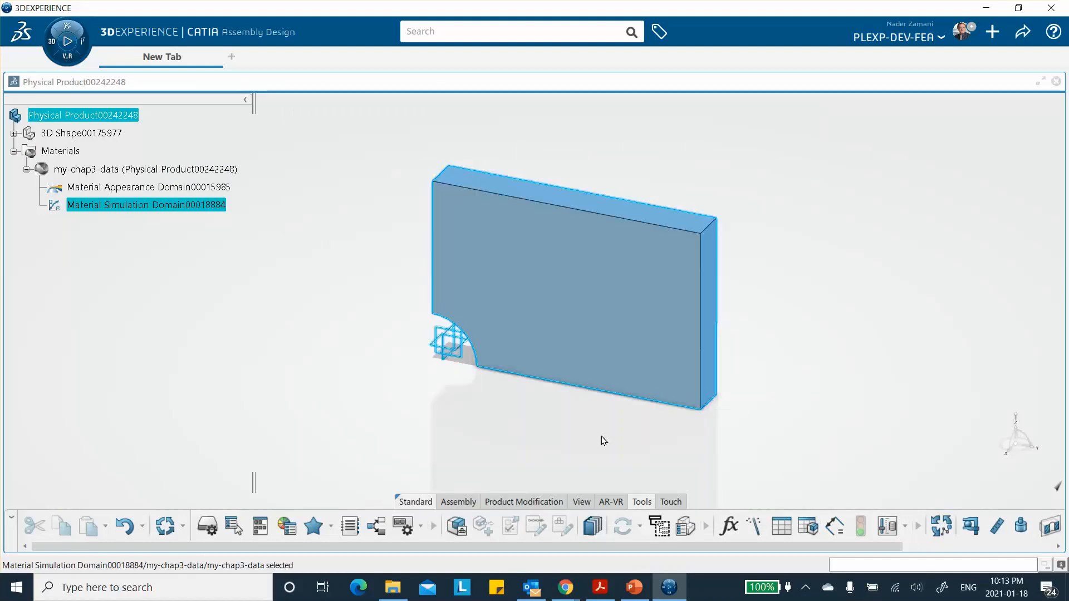
Step: Reopen the my-chap3-data material's simulation domain and review all rows of its tabular plastic data
double_click(146, 205)
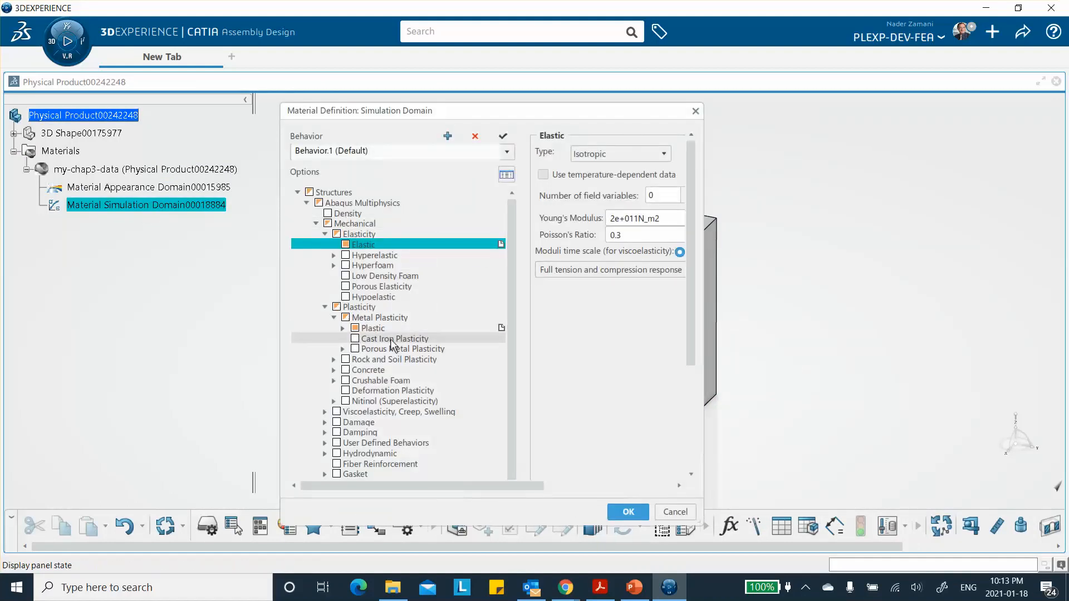
left_click(377, 329)
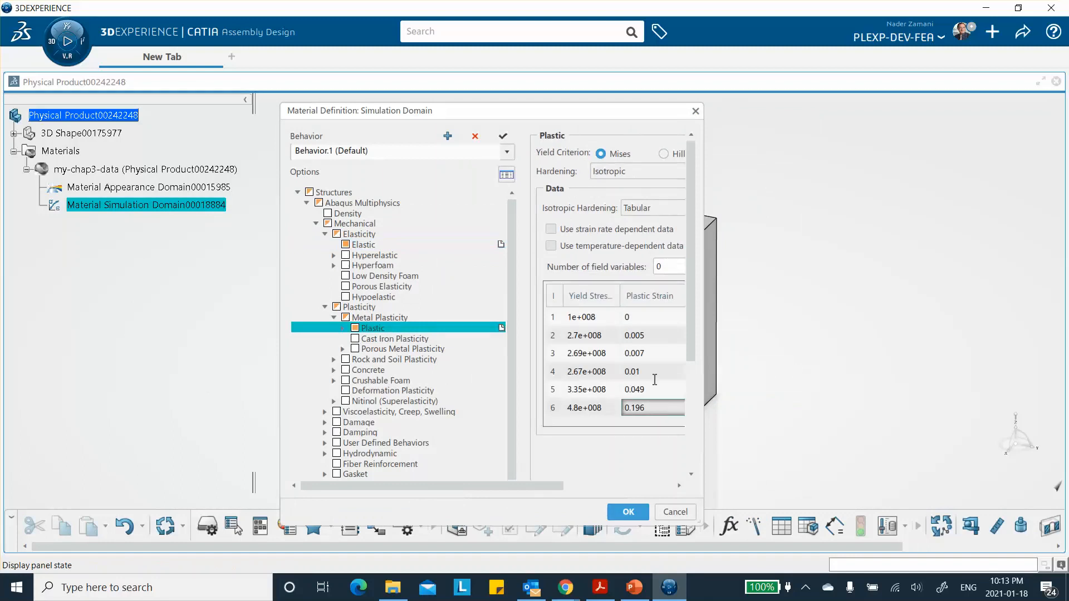
scroll(696, 334, "down", 2)
mouse_move(698, 338)
left_mouse_down()
mouse_move(702, 369)
mouse_move(693, 317)
left_mouse_up()
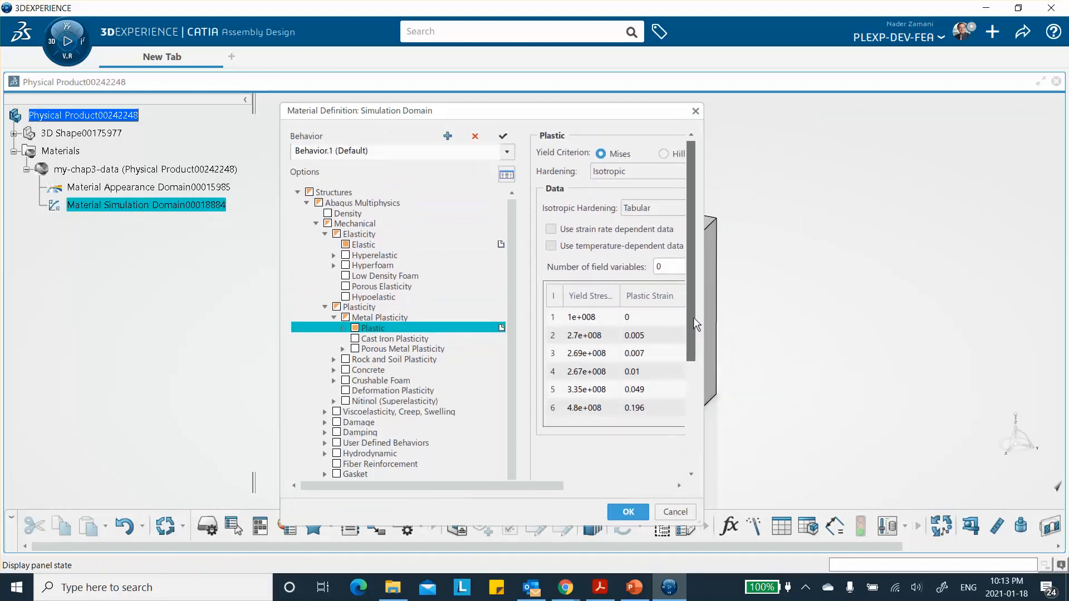
scroll(658, 358, "down", 1)
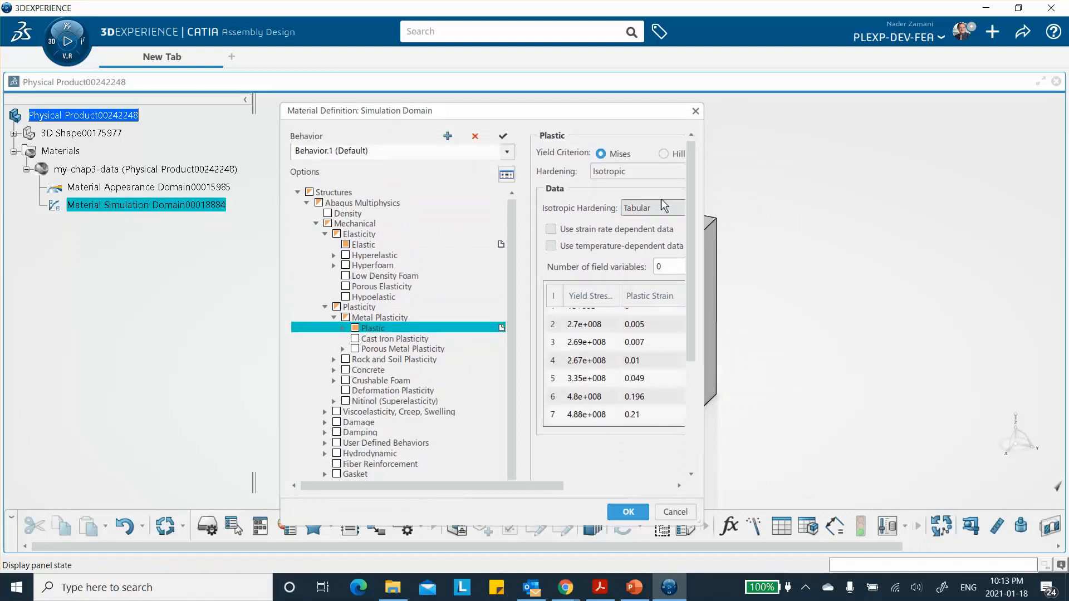
left_click_drag(702, 194, 817, 194)
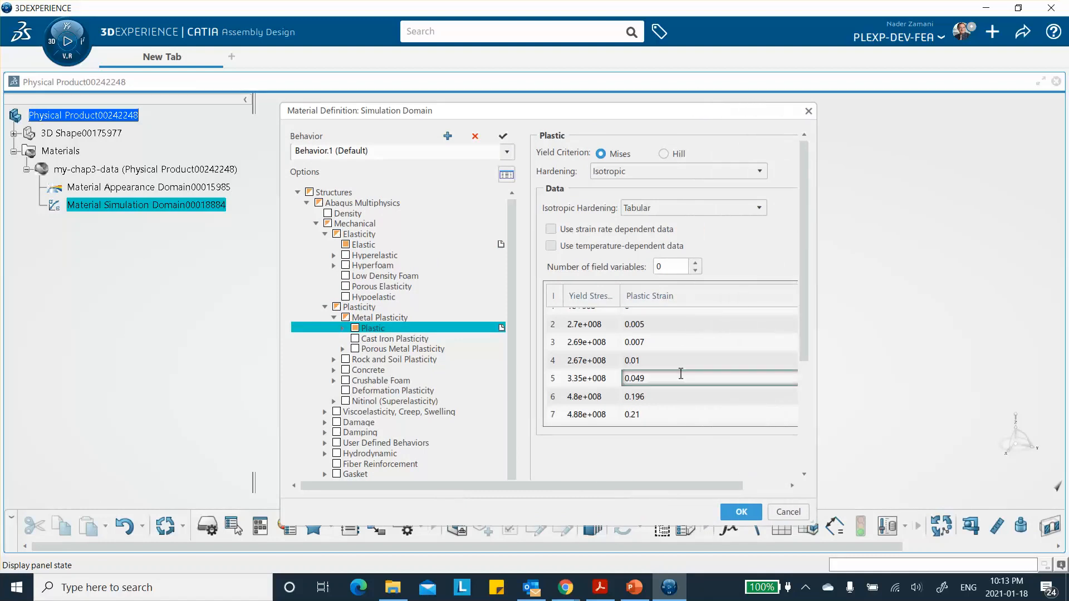
Step: View the XY plot of yield stress against plastic strain, and close the plot and the material definition
right_click(663, 411)
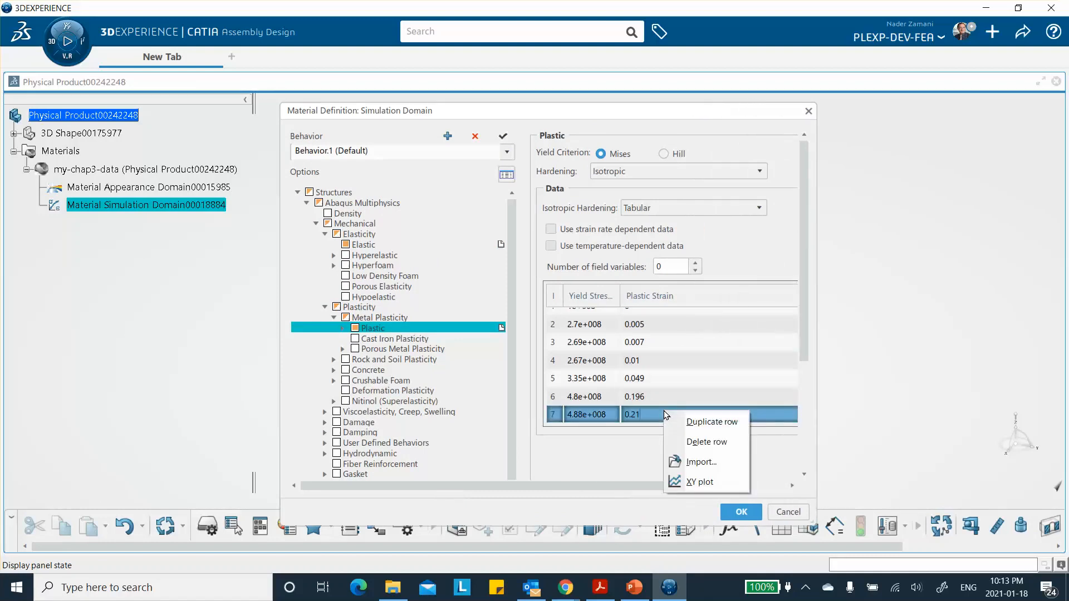
left_click(700, 483)
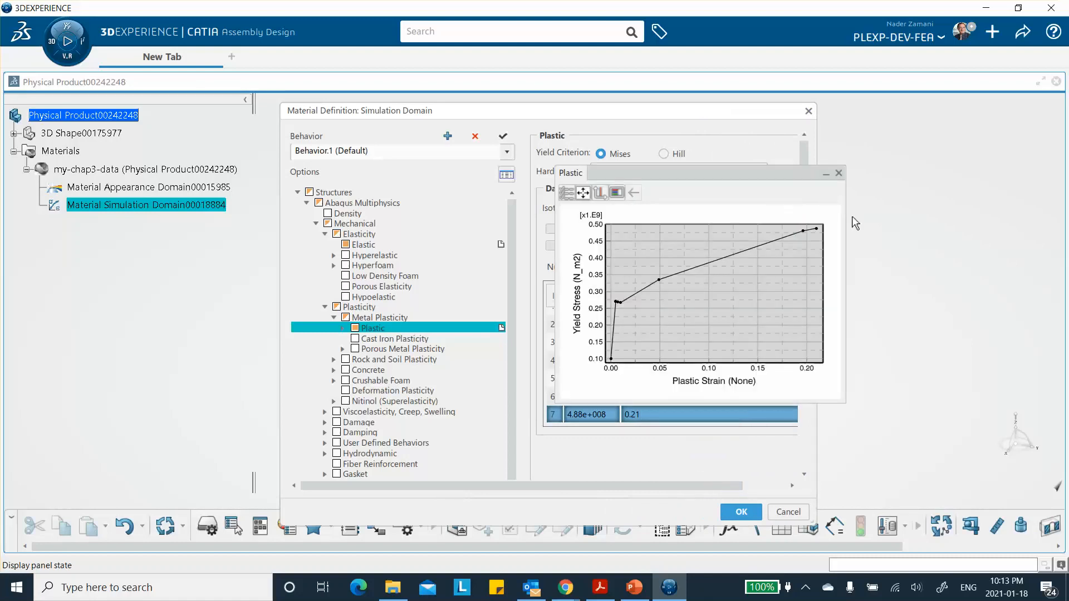
left_click(839, 173)
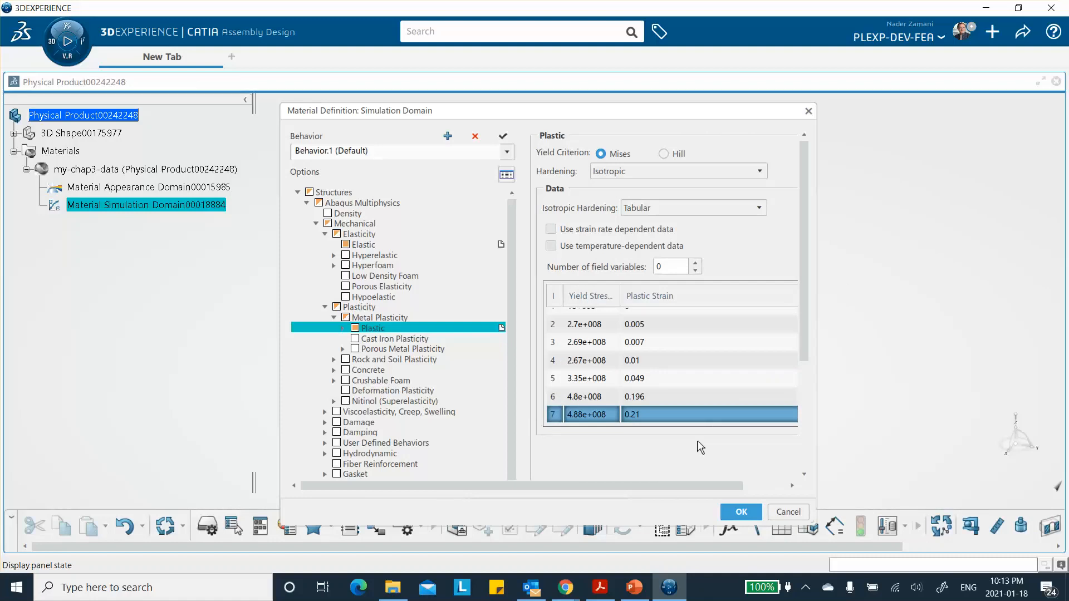
left_click(743, 511)
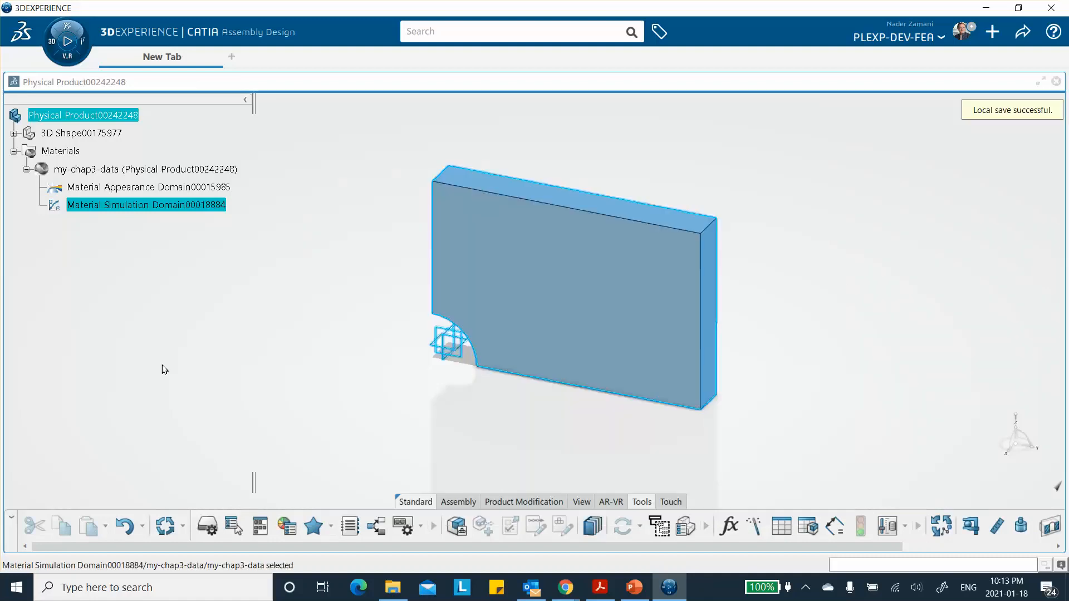
Step: Deselect the material simulation domain and save the physical product
left_click(150, 340)
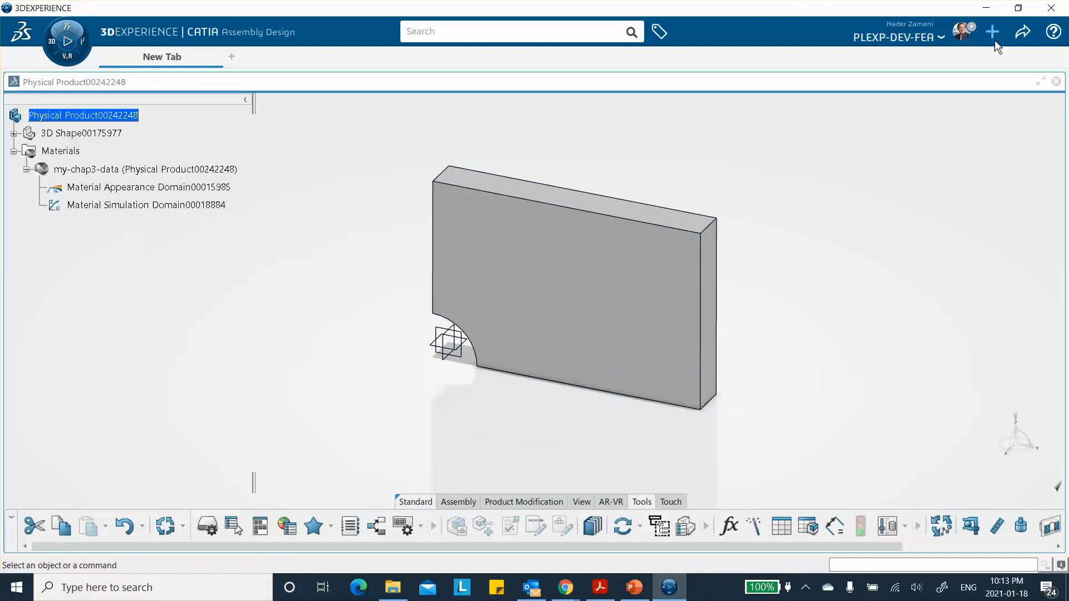
left_click(1020, 36)
left_click(951, 58)
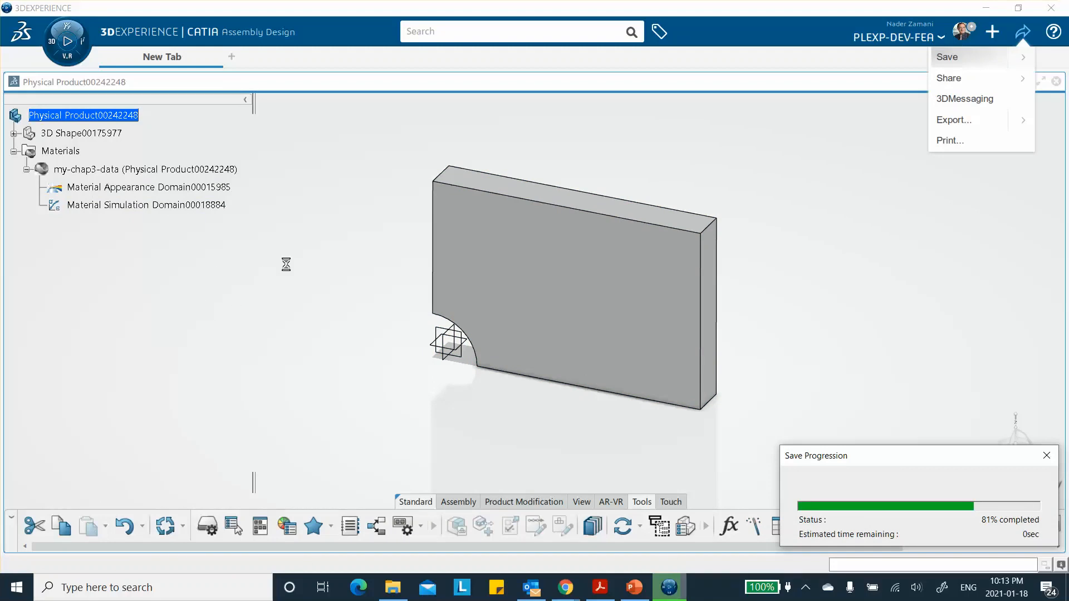
Step: Switch to the Structural Model Creation app and create a finite element model from the main bodies with automatic initialization
left_click(65, 51)
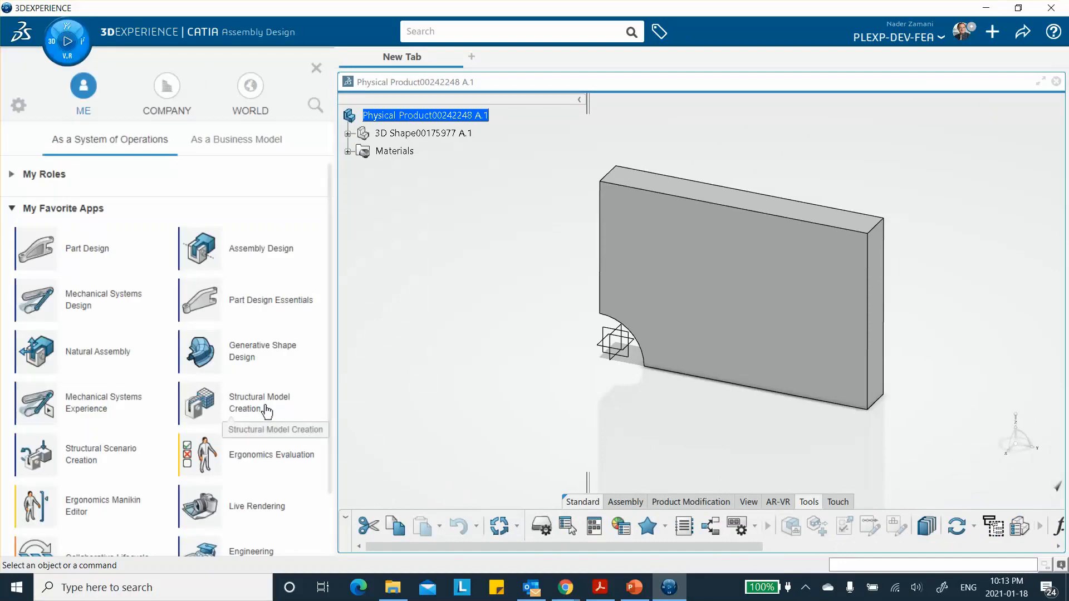
left_click(248, 408)
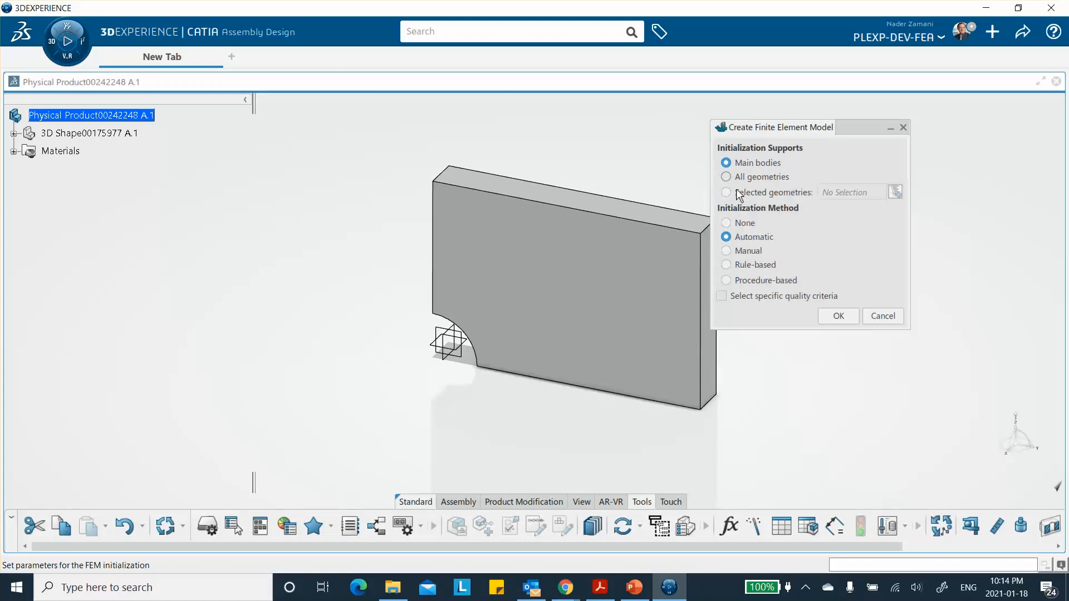
middle_click_drag(549, 303, 466, 317)
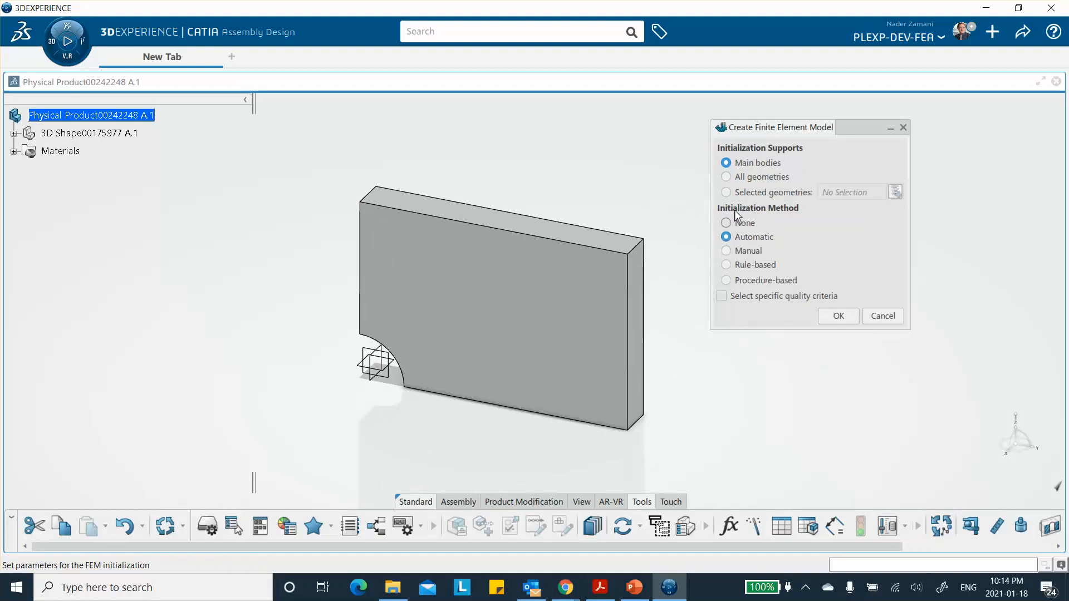
left_click(834, 320)
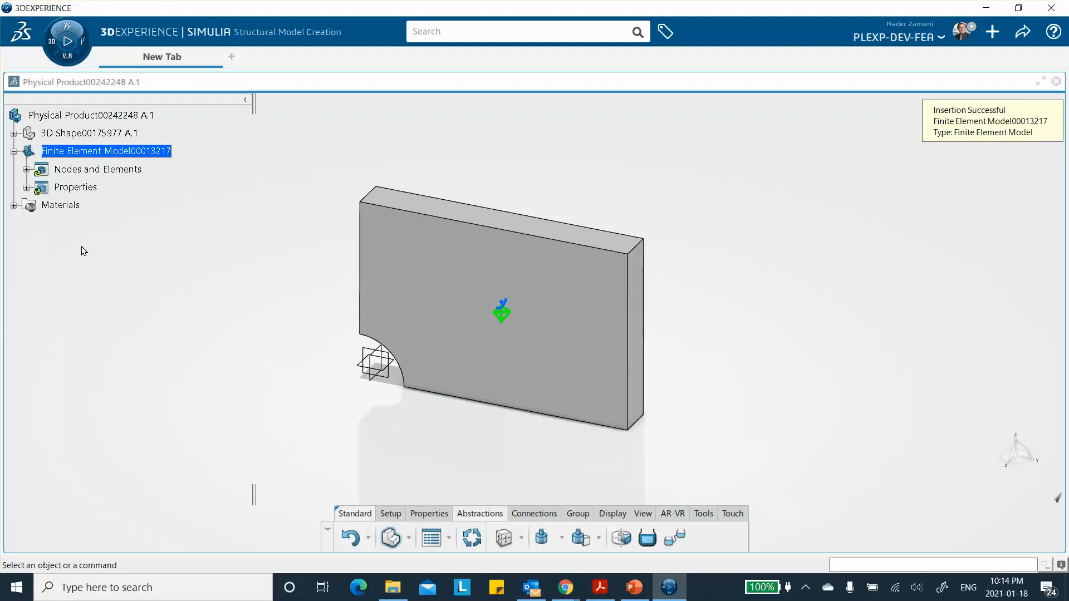
Step: Inspect the finite element model's mesh and section entries and the tetrahedron mesh parameters without changing them
left_click(26, 169)
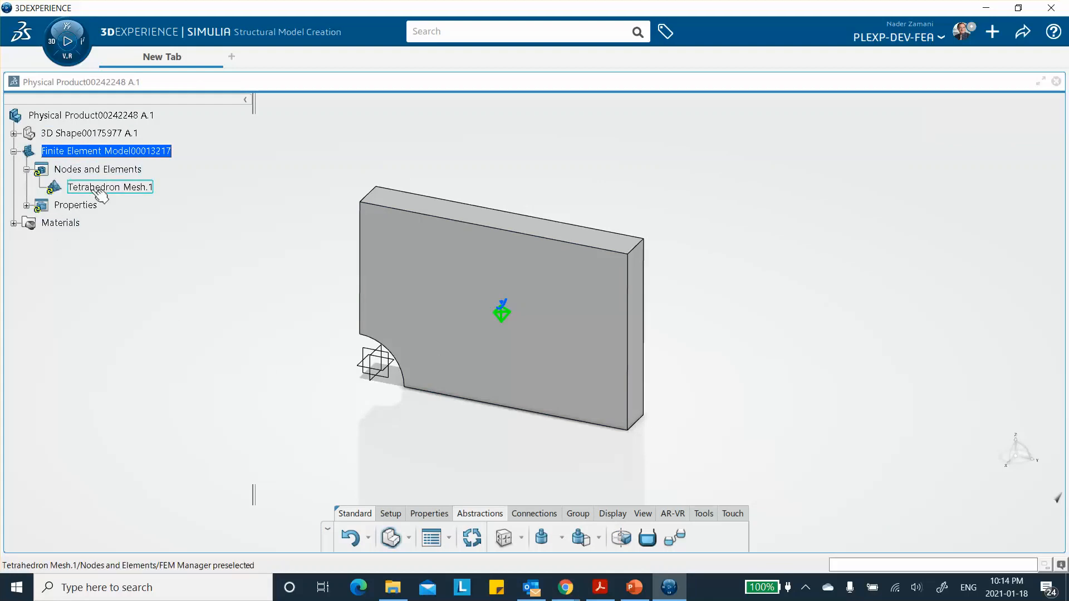
left_click(26, 206)
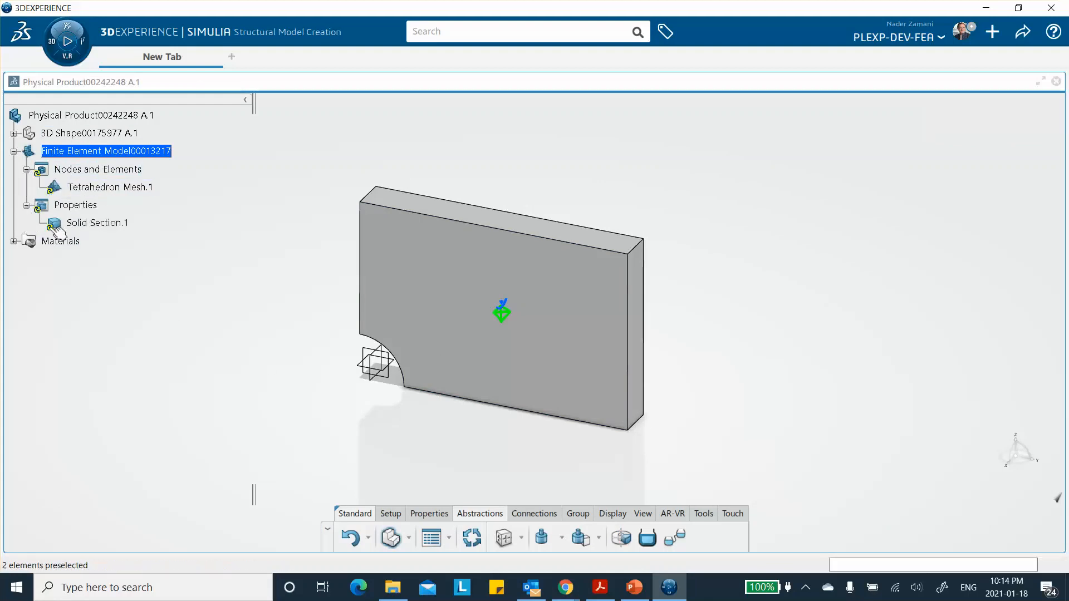
double_click(106, 187)
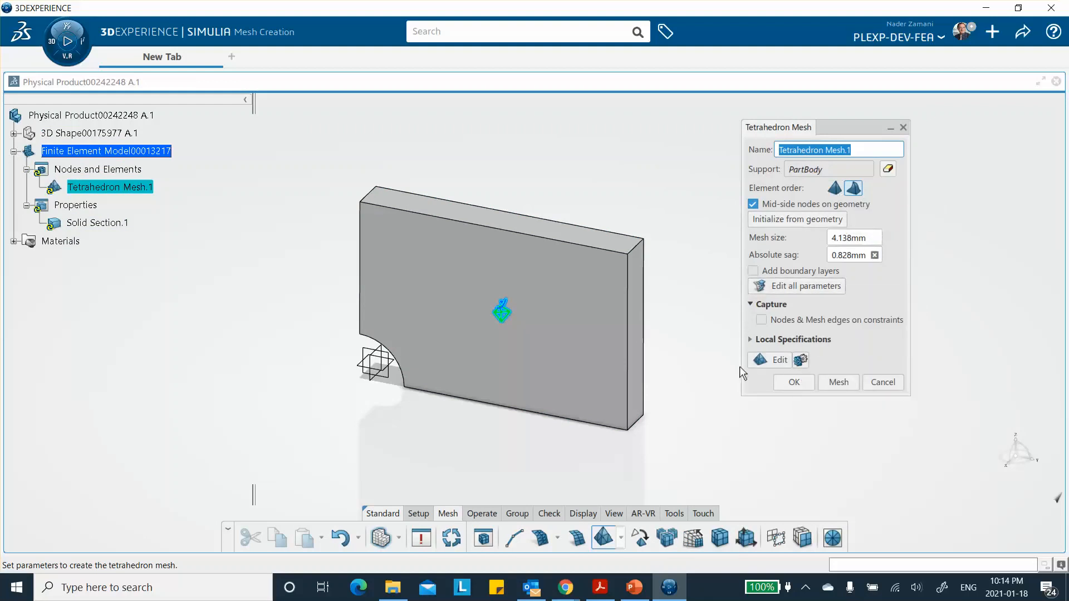
left_click(883, 383)
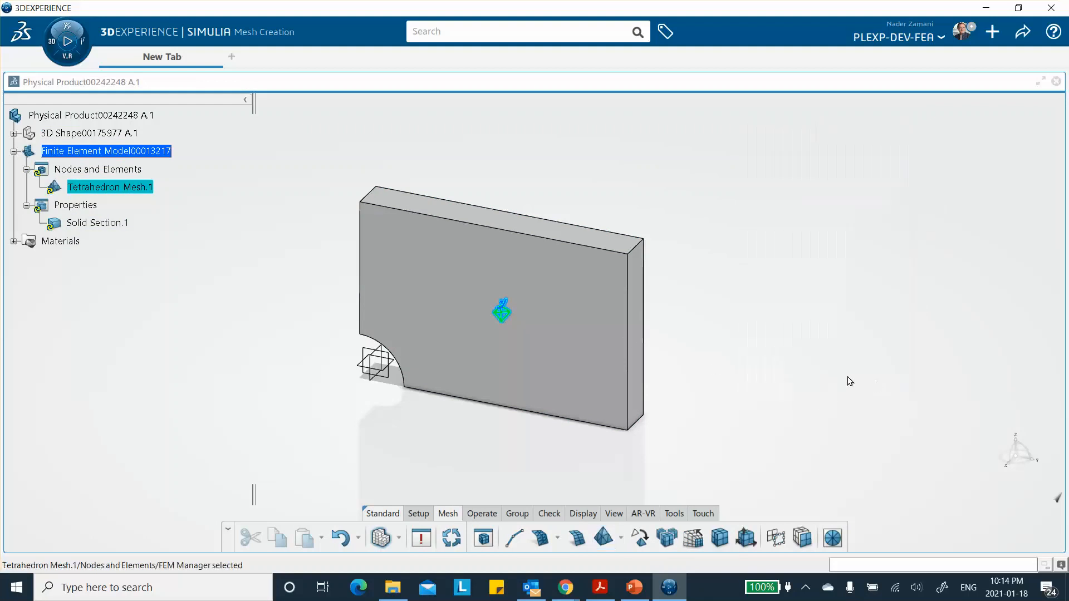
left_click(13, 152)
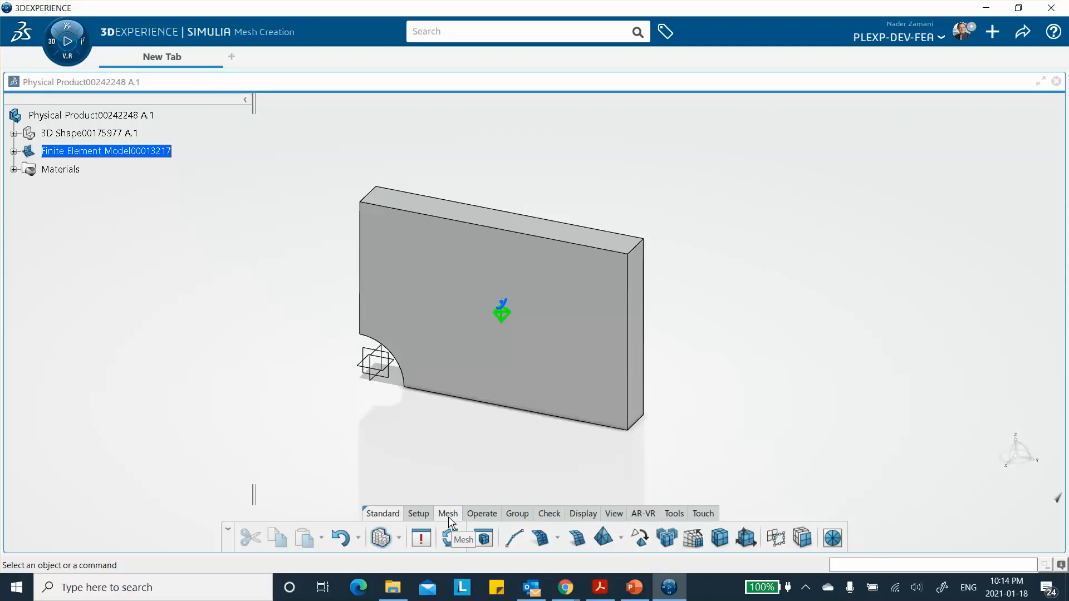
Step: Generate the plate's tetrahedron mesh and return to the structural model setup
left_click(399, 542)
left_click(451, 537)
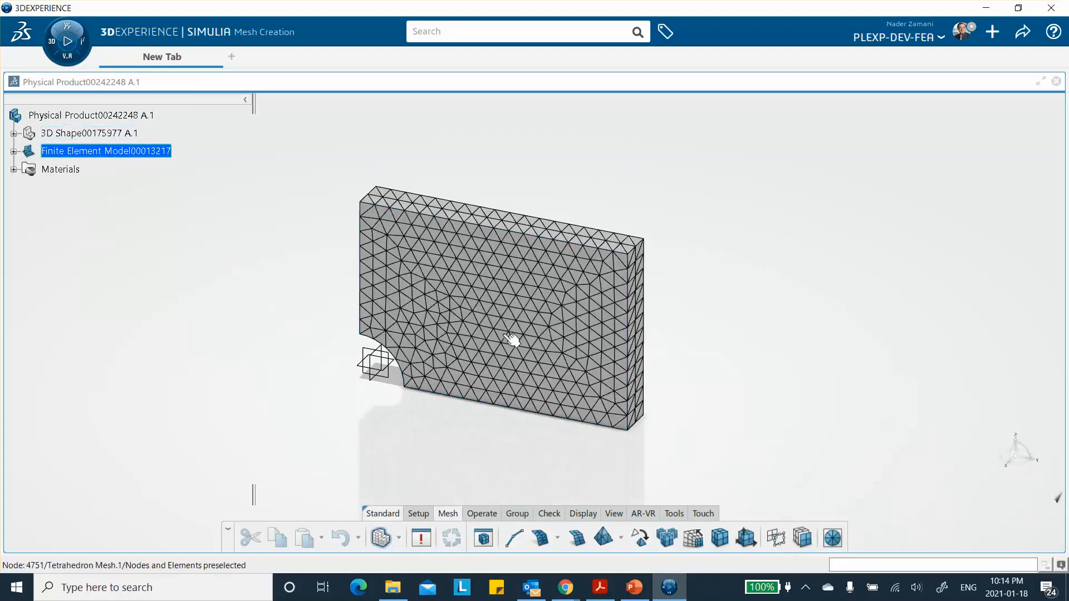
left_click(399, 537)
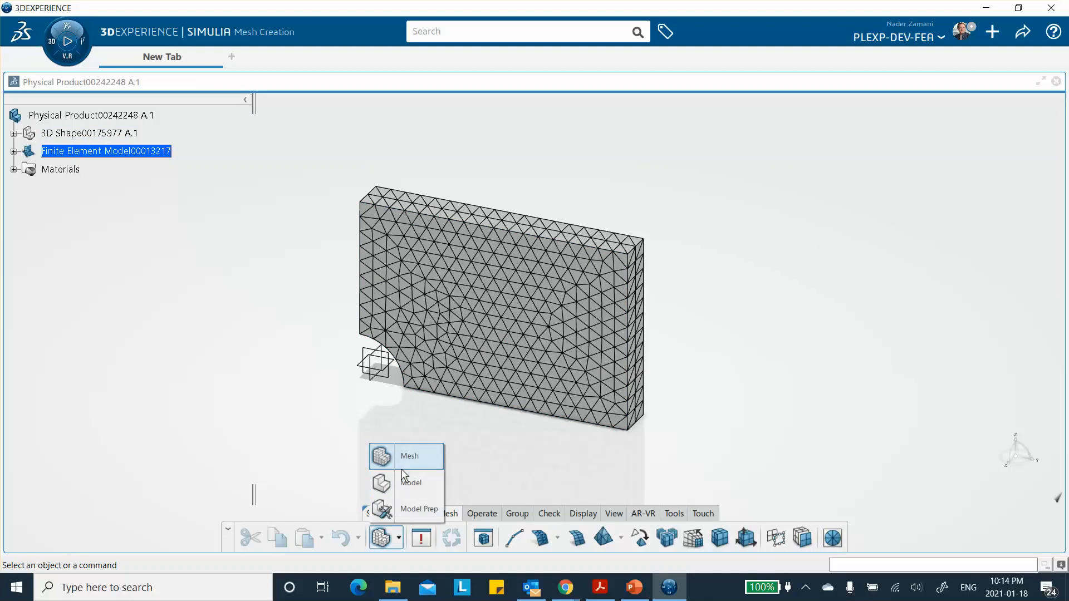
left_click(408, 483)
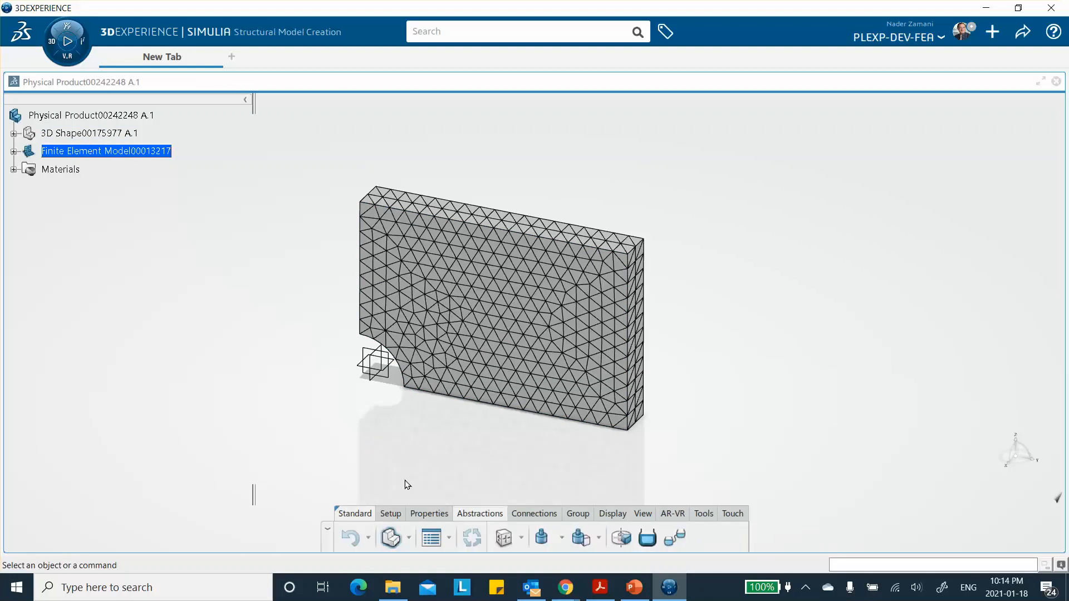
Step: Hide the FE model in Visualization Management so only the plate's geometry is displayed
right_click(718, 272)
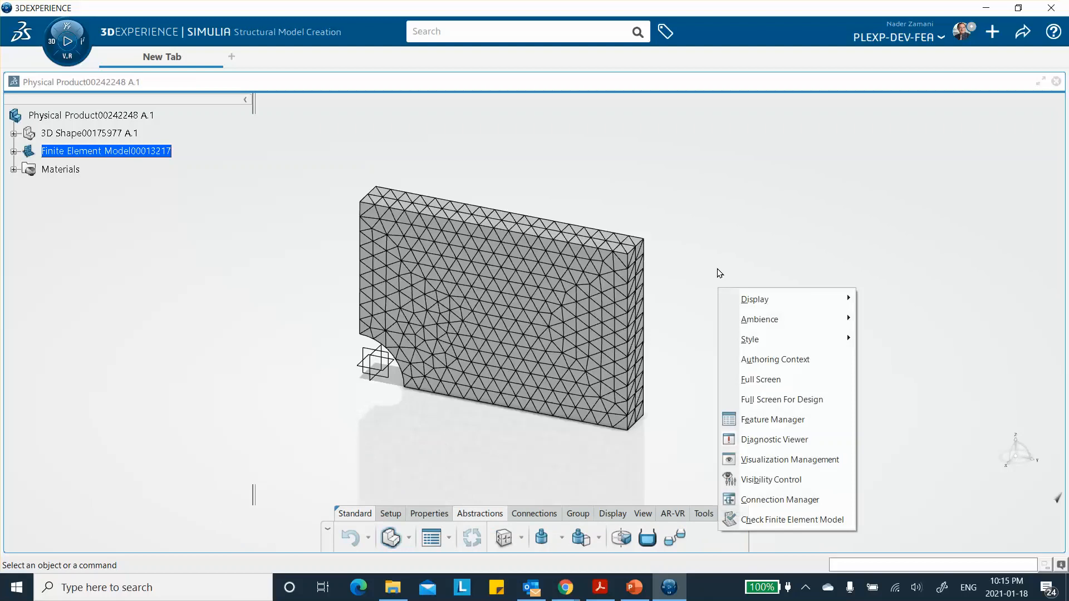
left_click(756, 459)
left_click(794, 362)
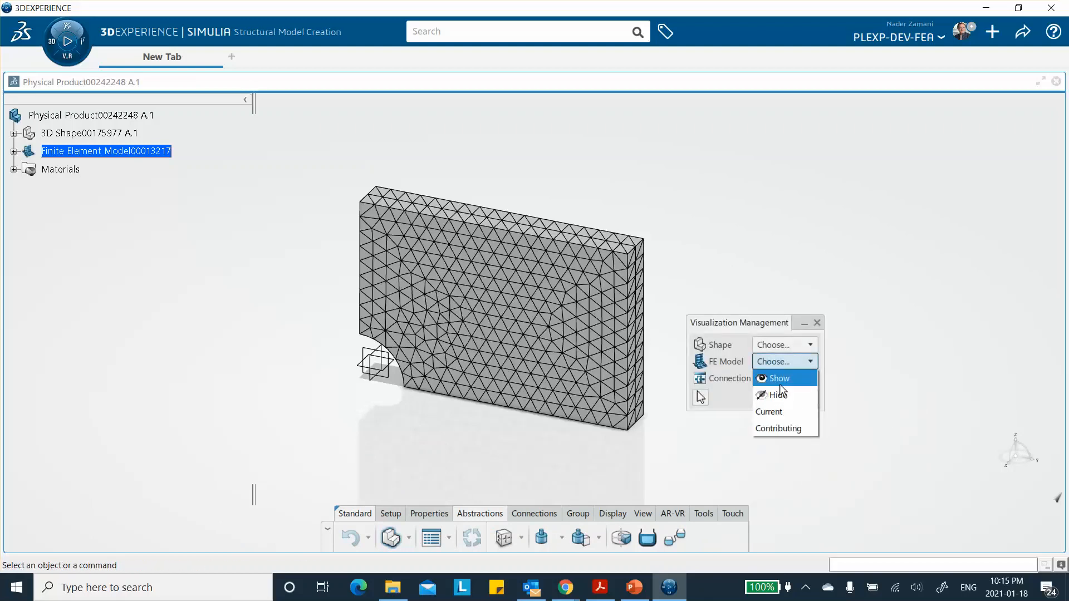
left_click(771, 378)
left_click(772, 361)
left_click(775, 394)
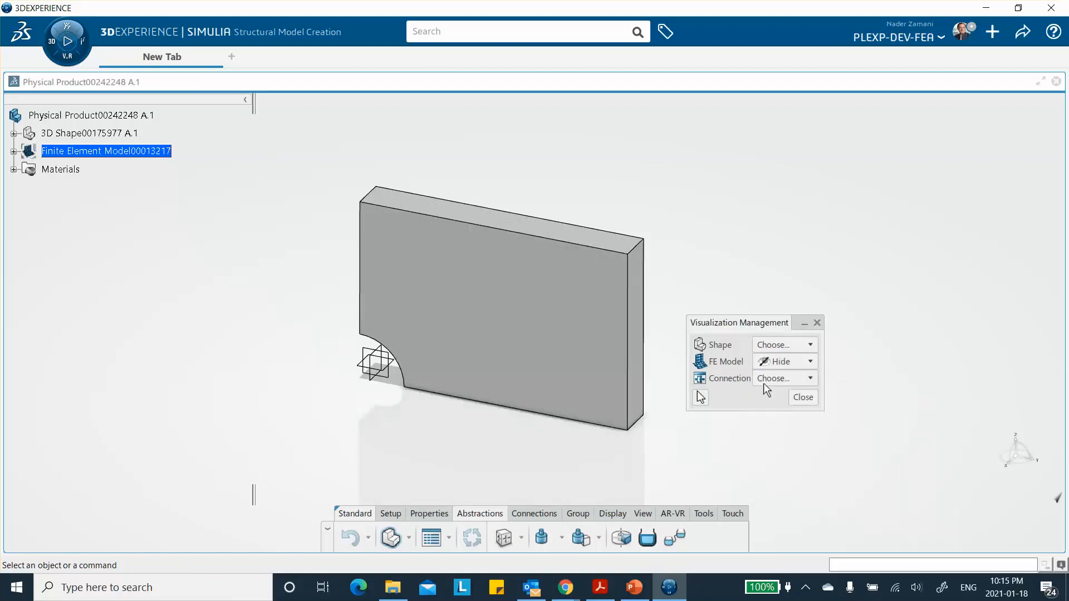
left_click(802, 397)
right_click(735, 259)
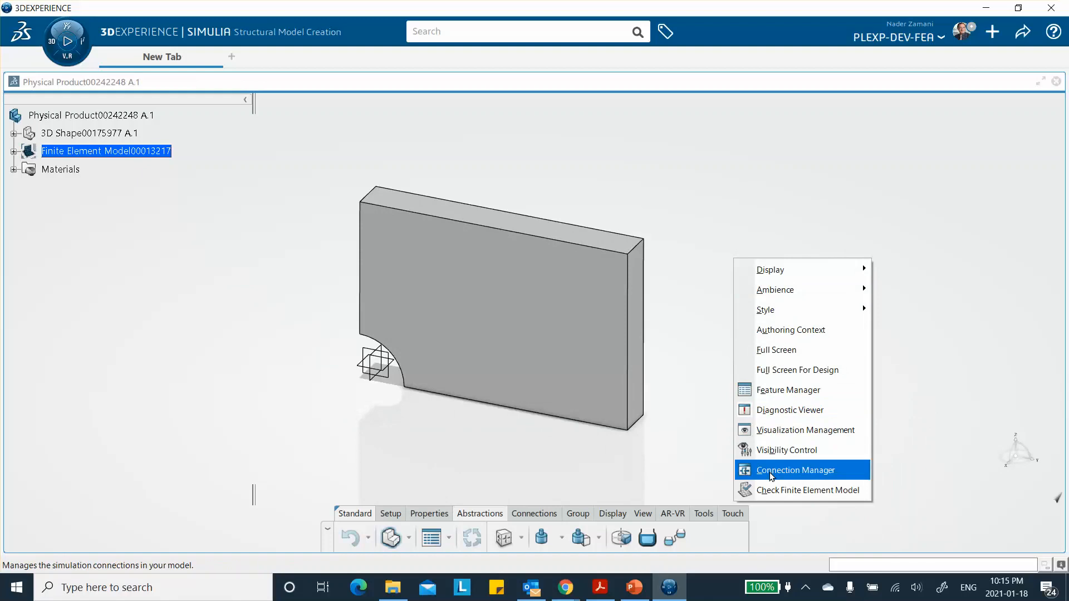
left_click(689, 189)
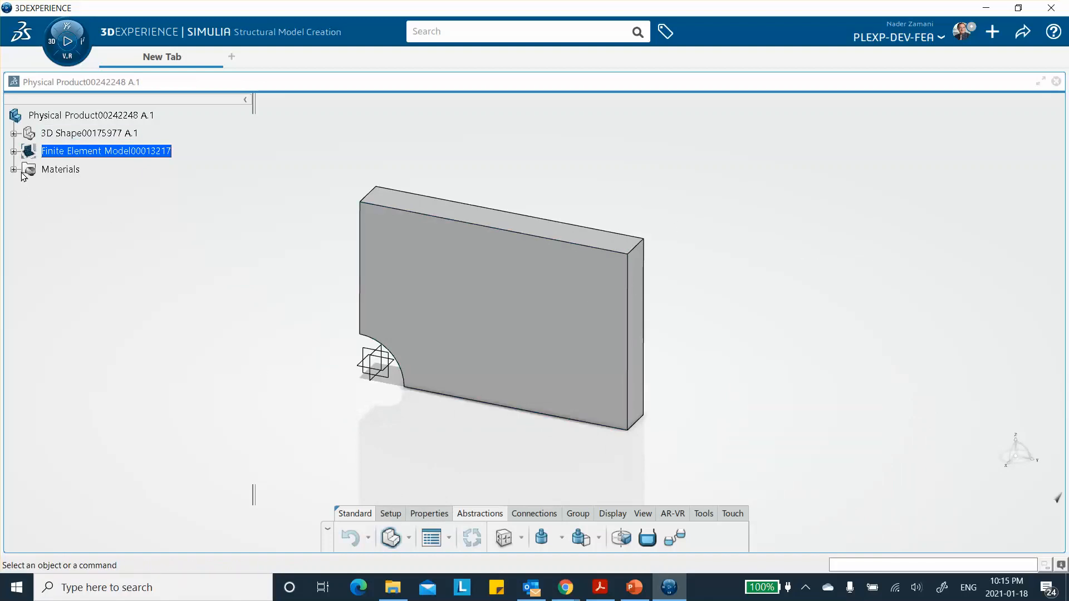
Step: Switch to the Structural Scenario Creation app and initialize the physics simulation with a structural analysis case
left_click(14, 152)
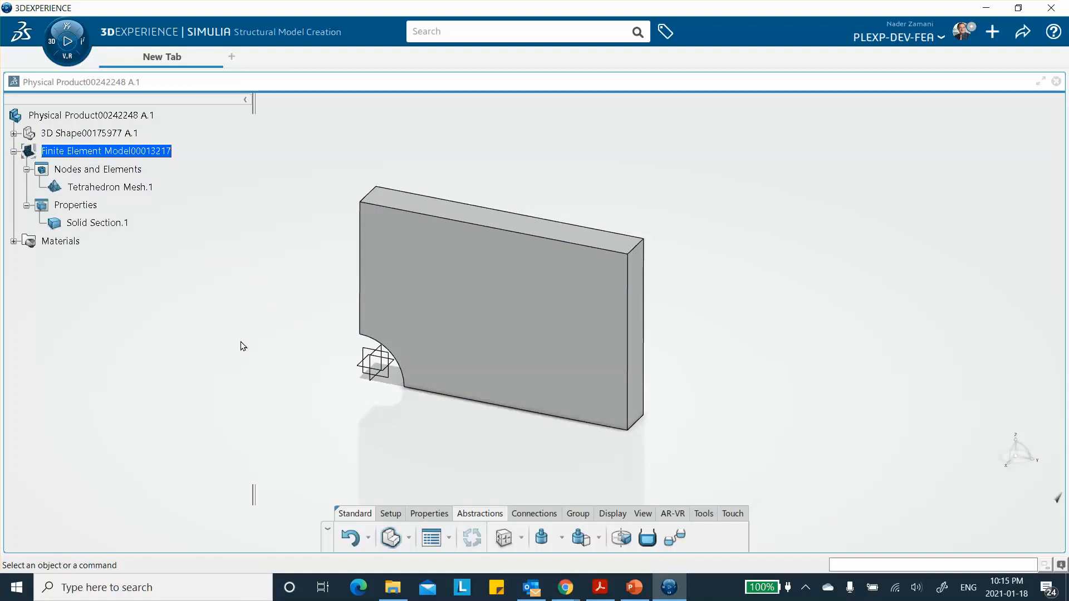
left_click(66, 55)
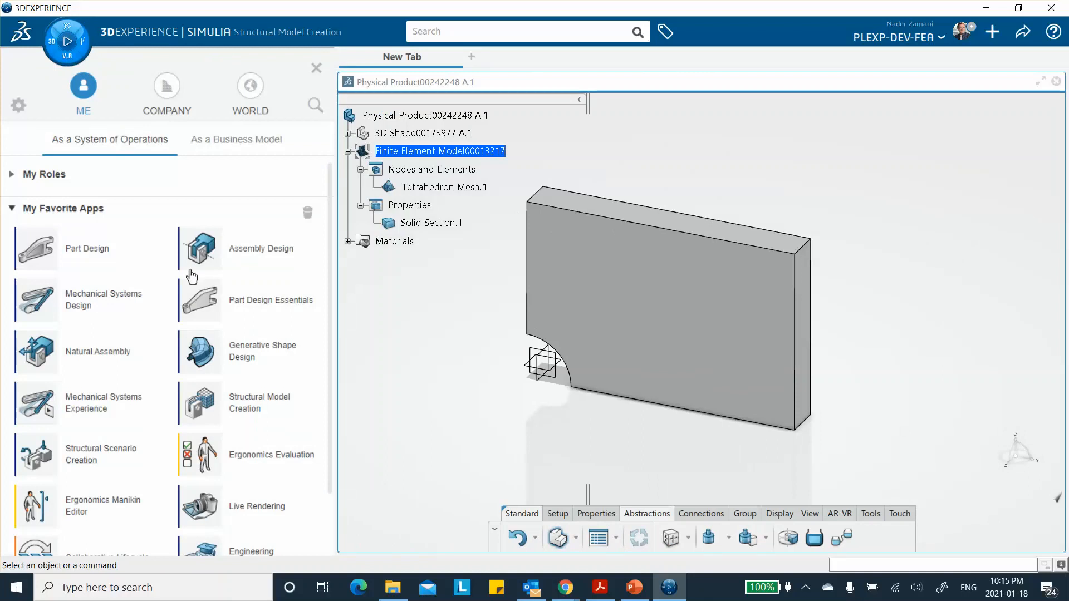
scroll(269, 504, "down", 1)
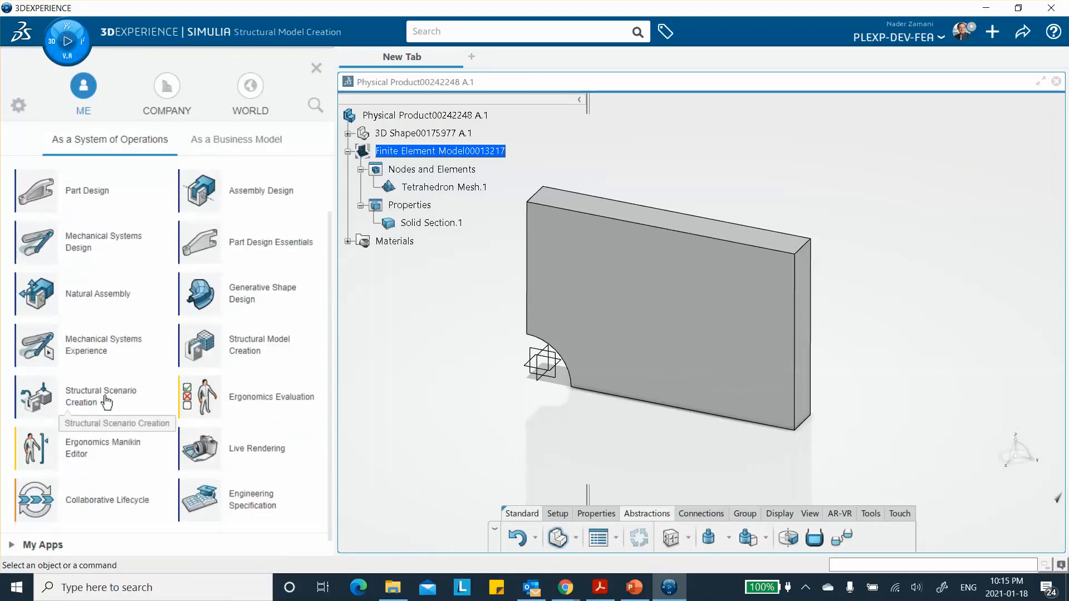
left_click(80, 396)
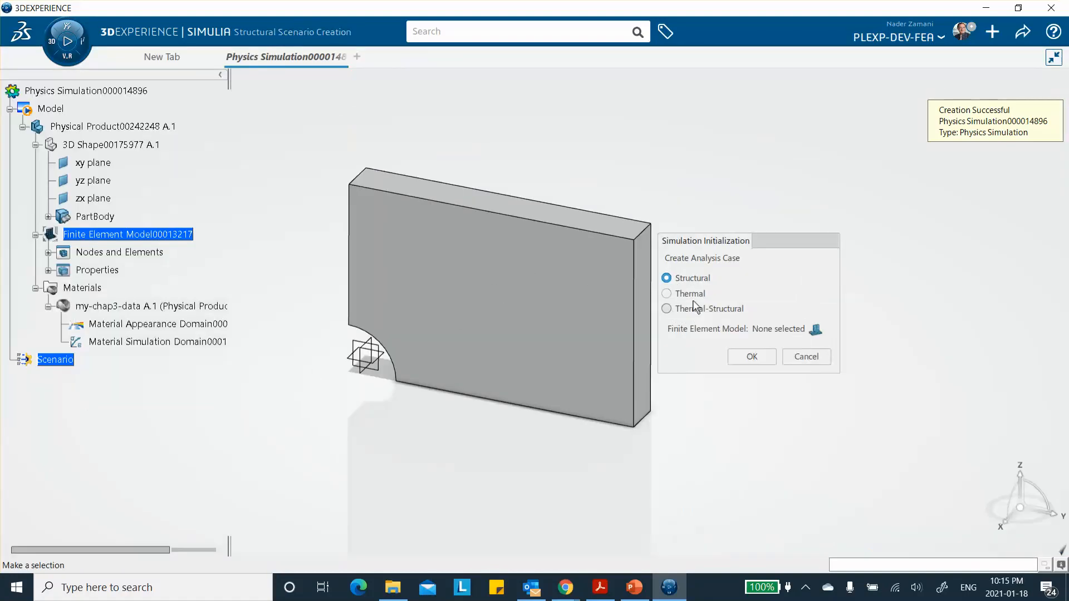
left_click(747, 357)
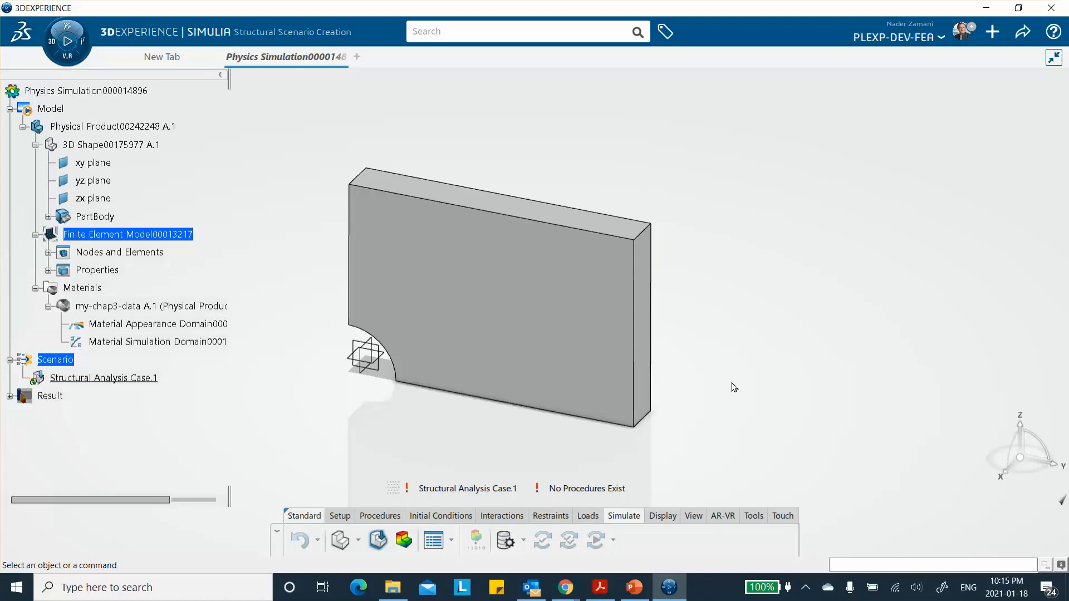
Step: Assign the existing 3D finite element model to the structural analysis case
left_click(337, 516)
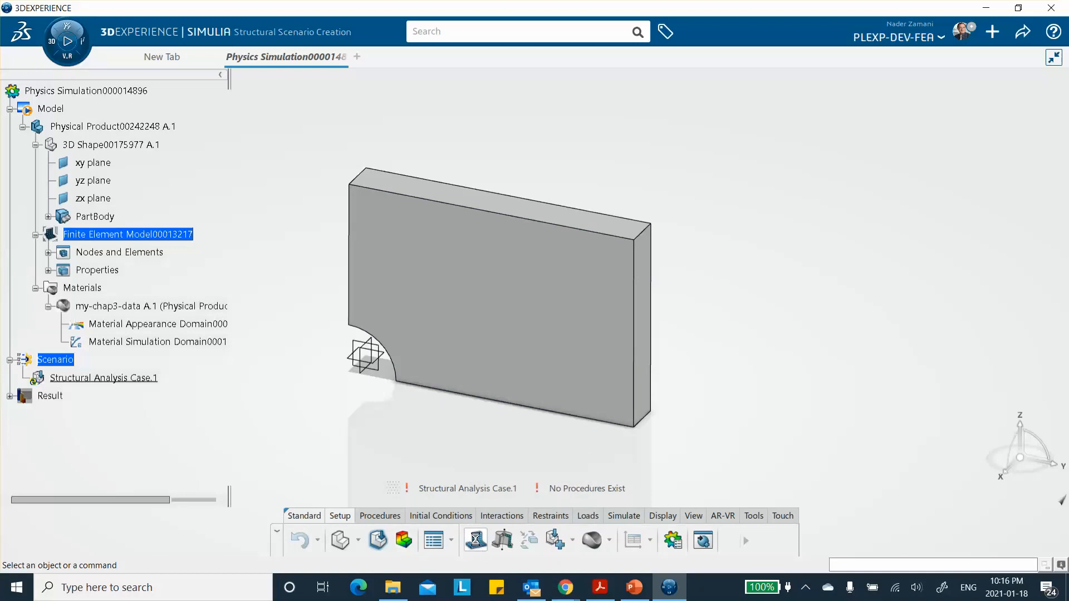
left_click(477, 541)
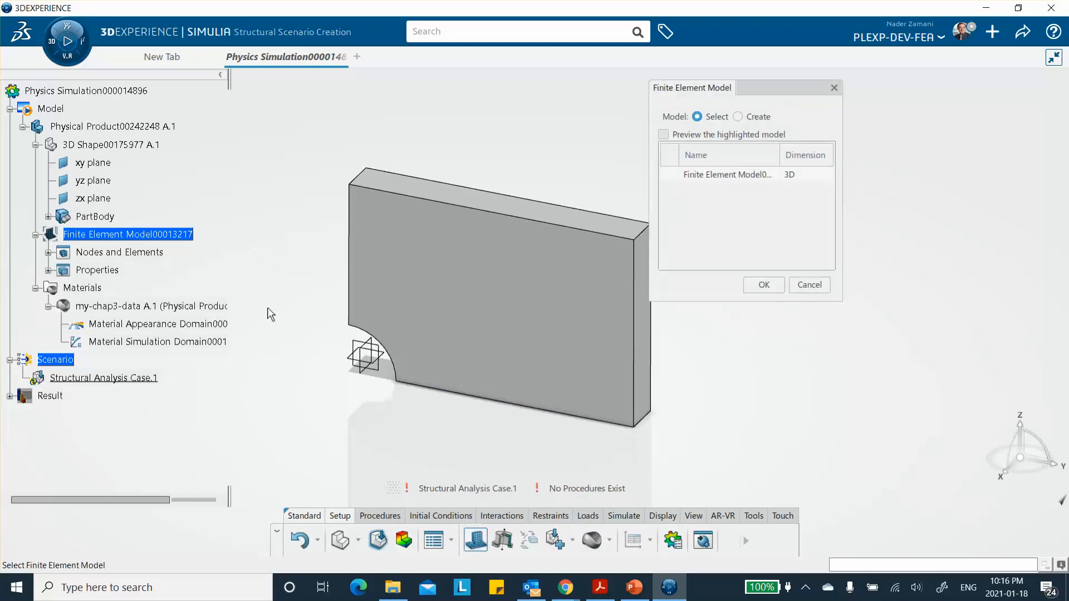
left_click(745, 175)
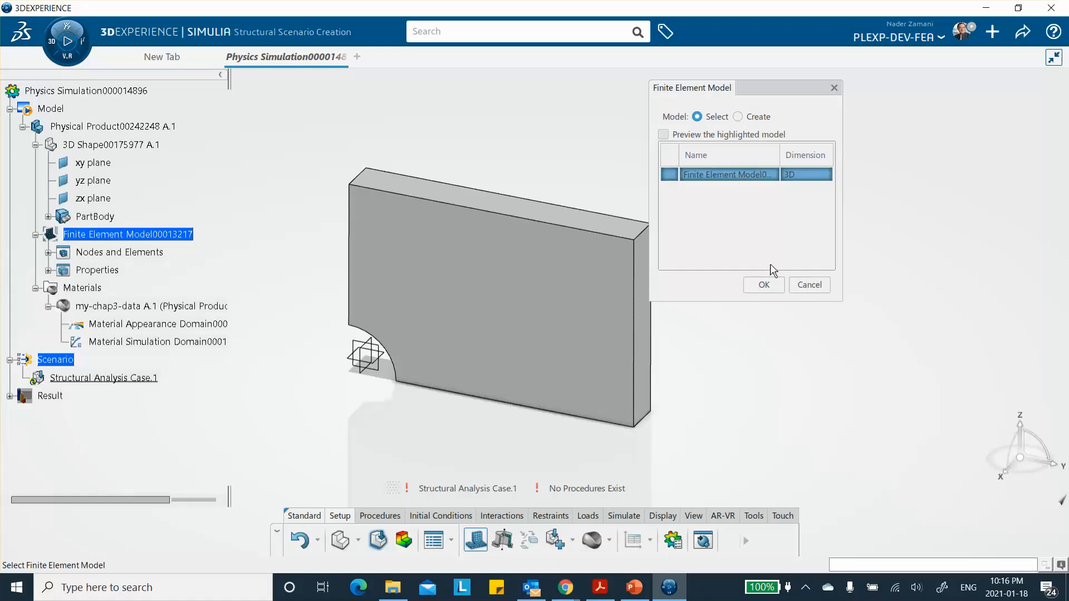
left_click(766, 285)
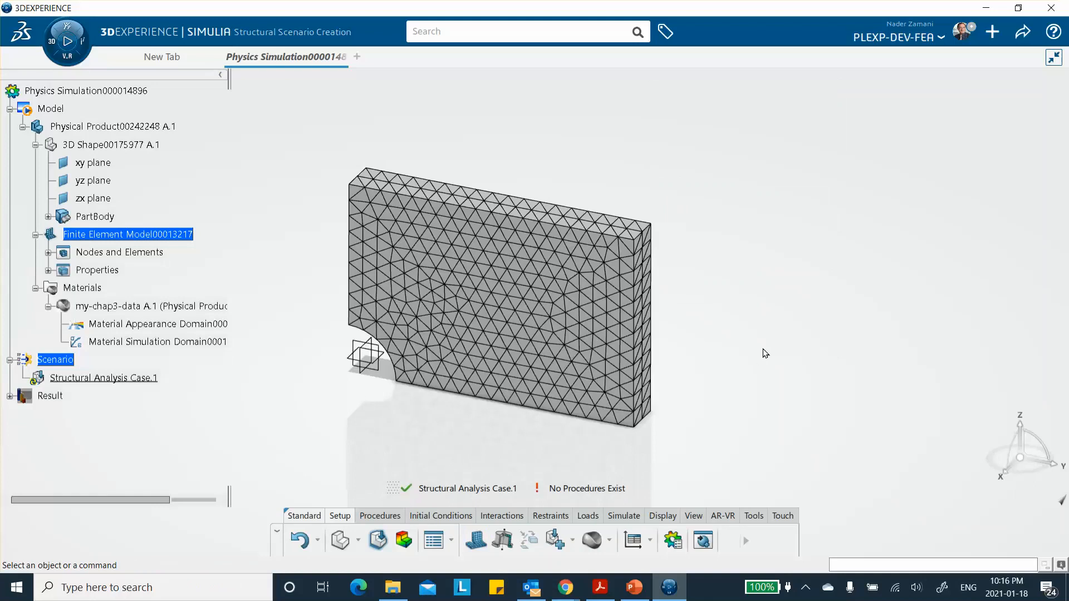
Step: Hide the FE model in Visualization Management to show the plate's geometry without the mesh
left_click(375, 516)
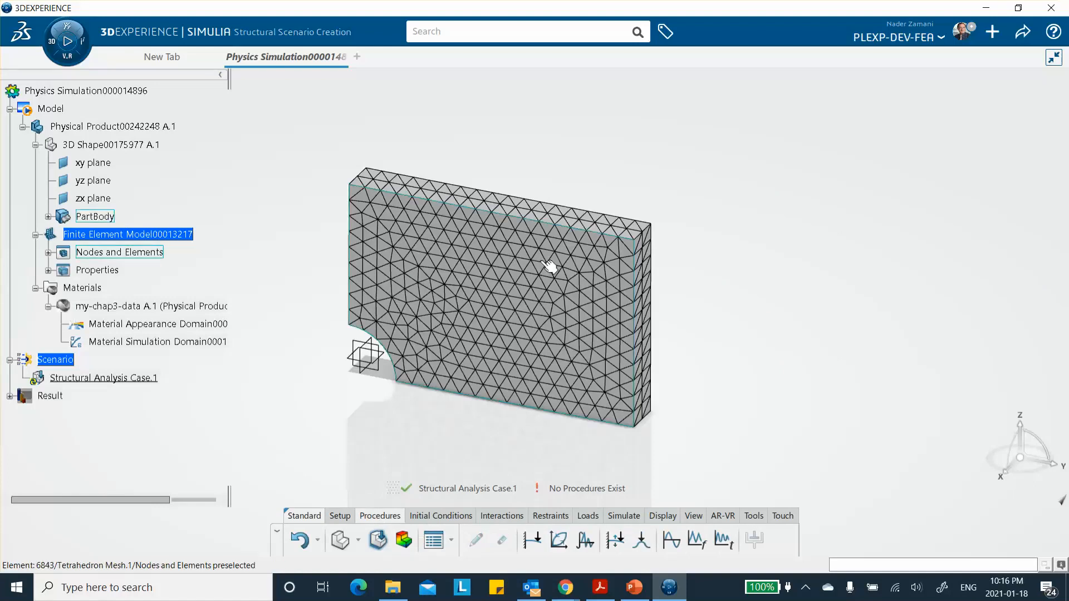
right_click(743, 193)
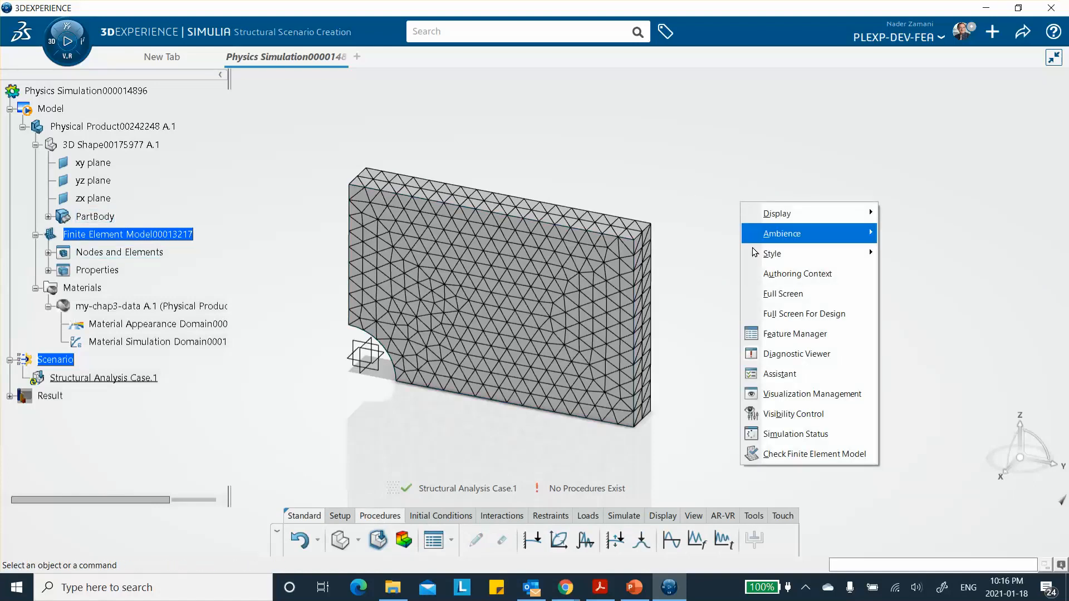
left_click(778, 390)
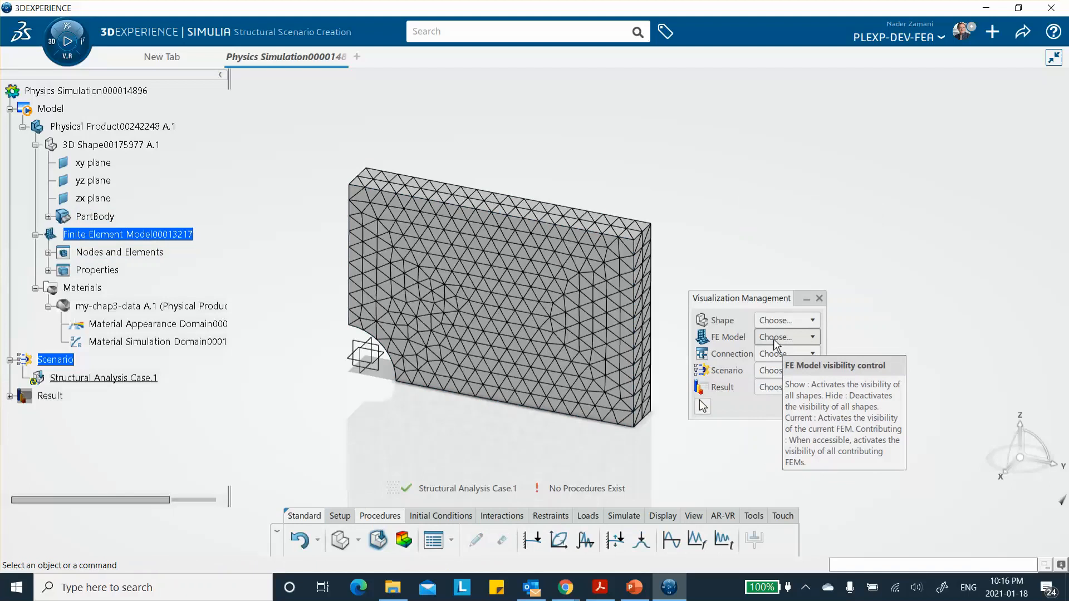
left_click(814, 335)
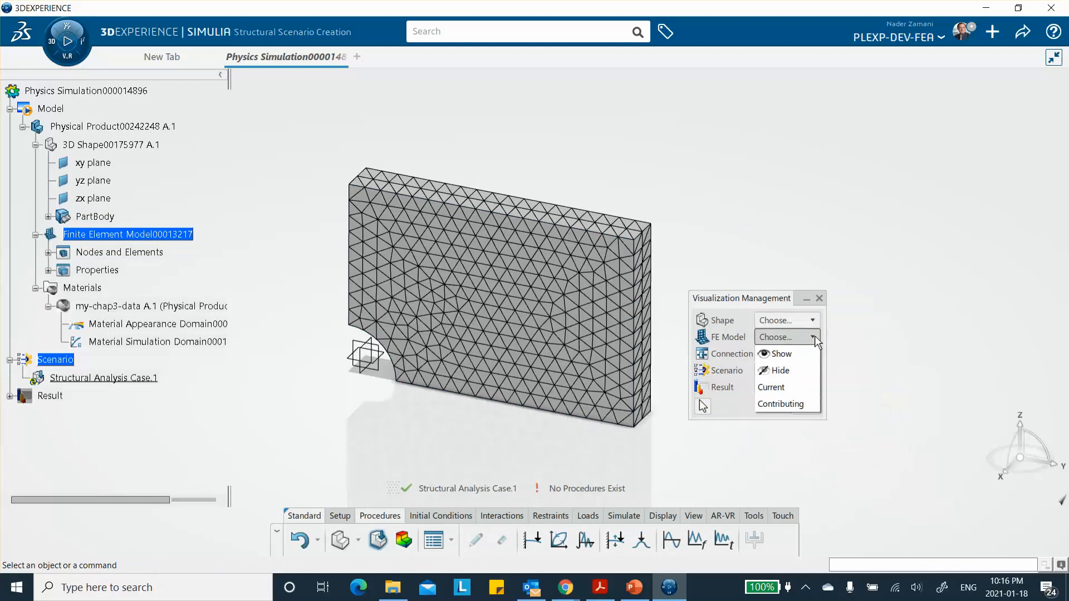
left_click(792, 366)
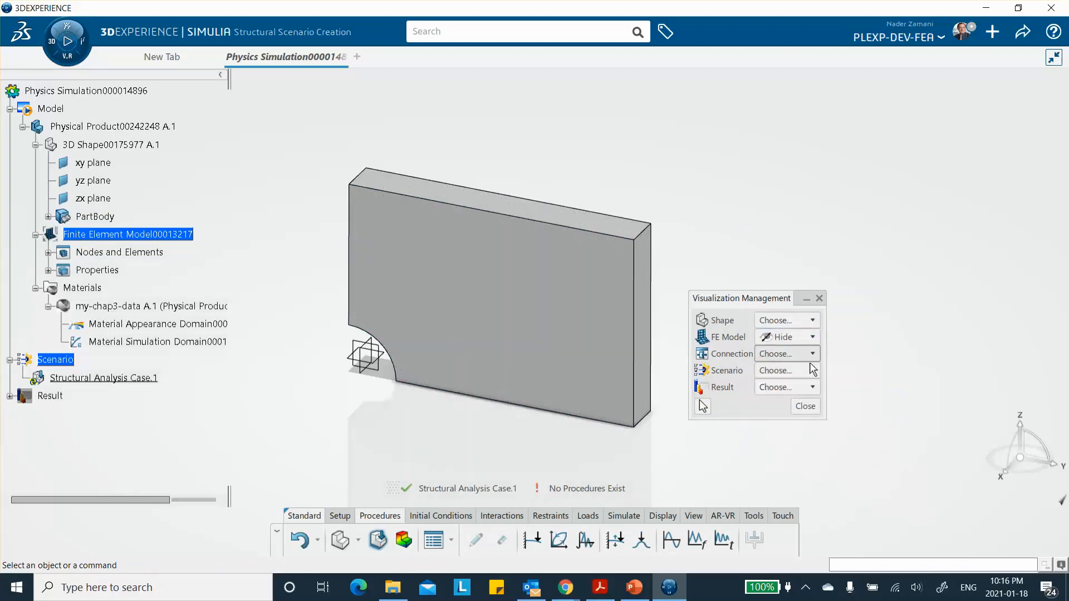
left_click(805, 405)
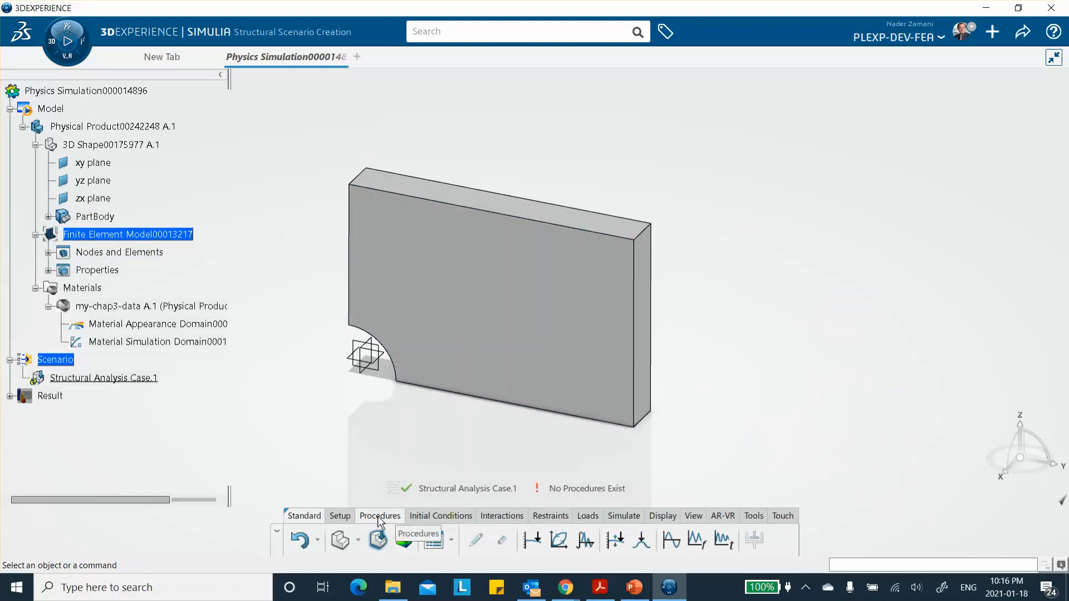
Step: Create a static step with an initial time increment of 0.01 s and geometric nonlinearity included
left_click(532, 540)
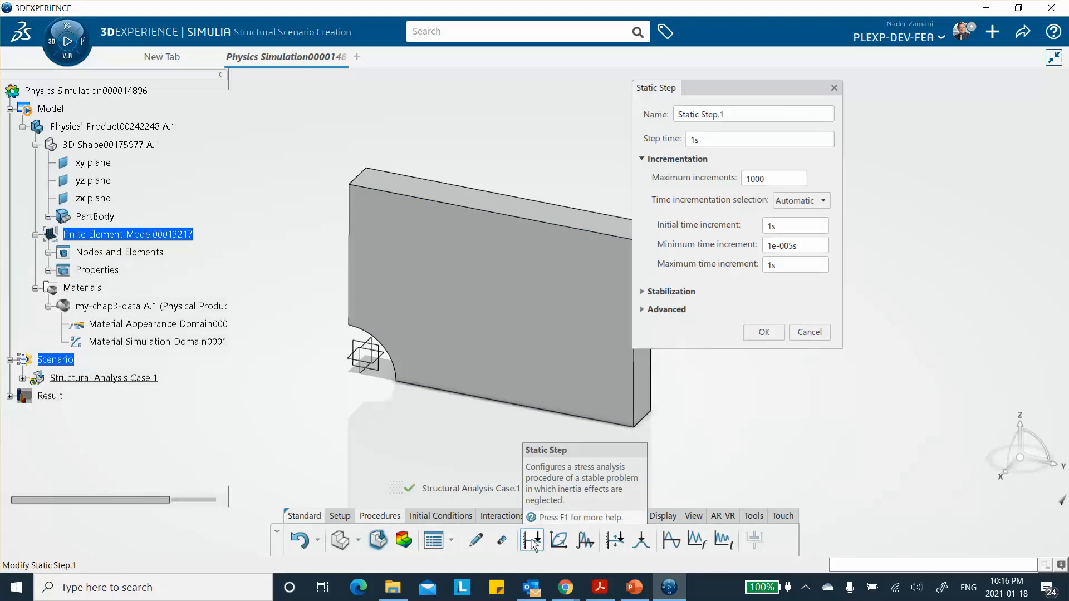
left_click(766, 224)
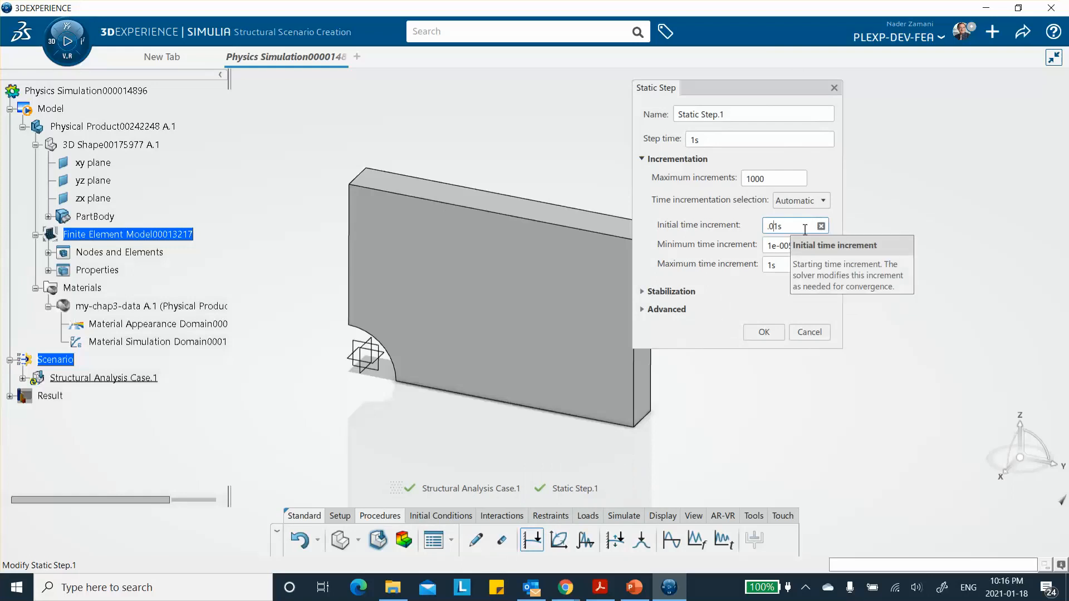
type(".0")
left_click(899, 205)
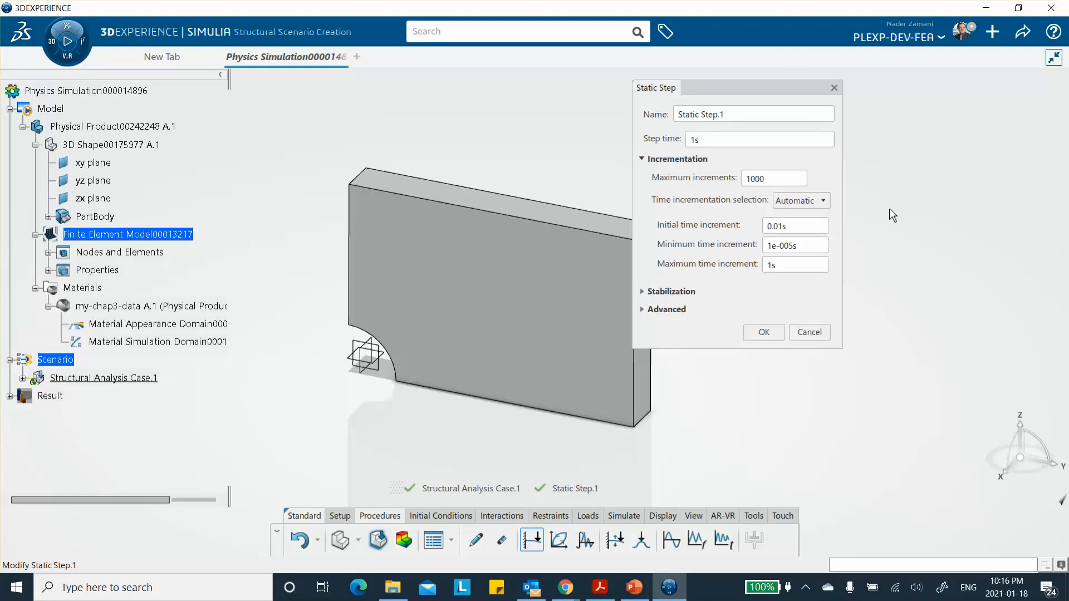
left_click(791, 228)
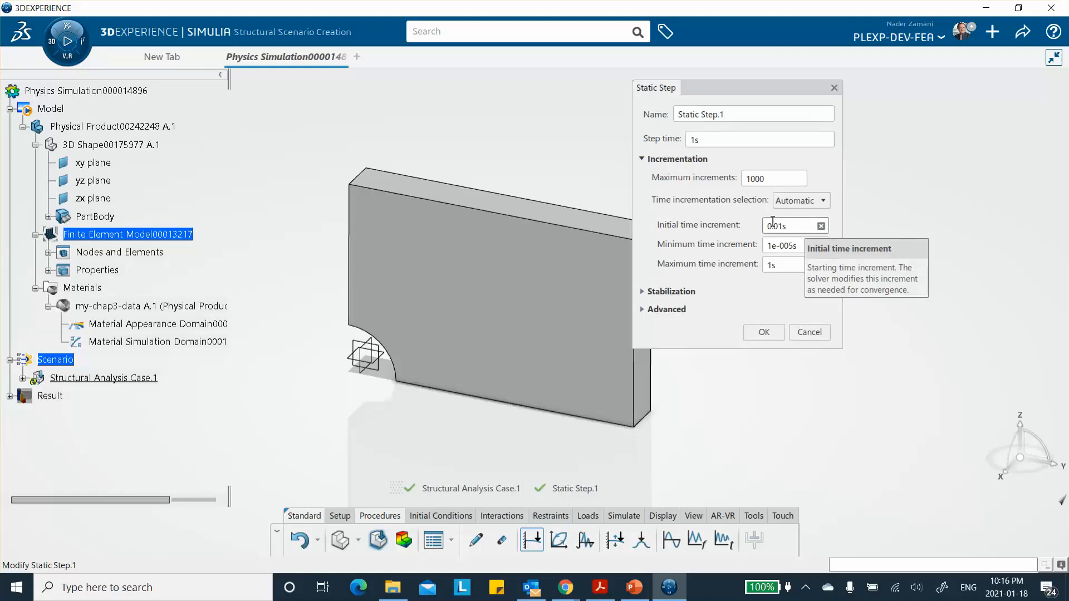
left_click(643, 309)
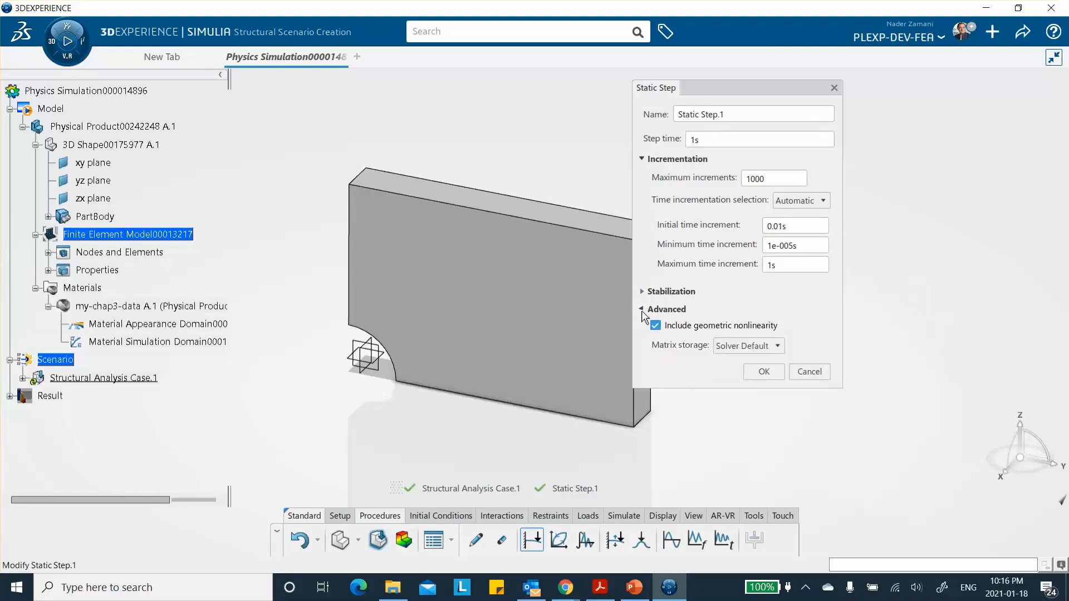
left_click(655, 328)
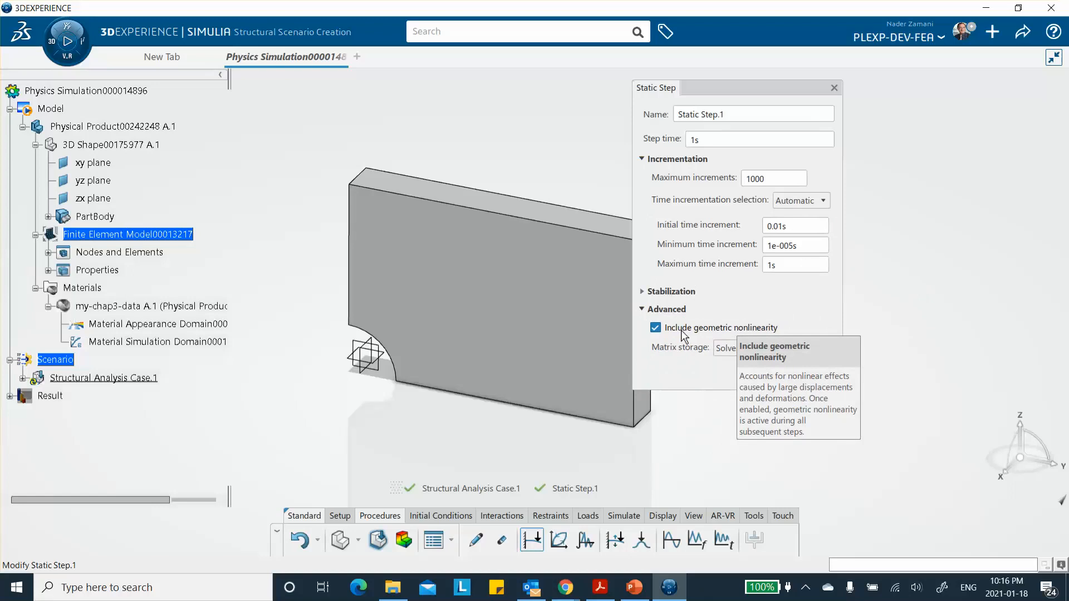
left_click(762, 374)
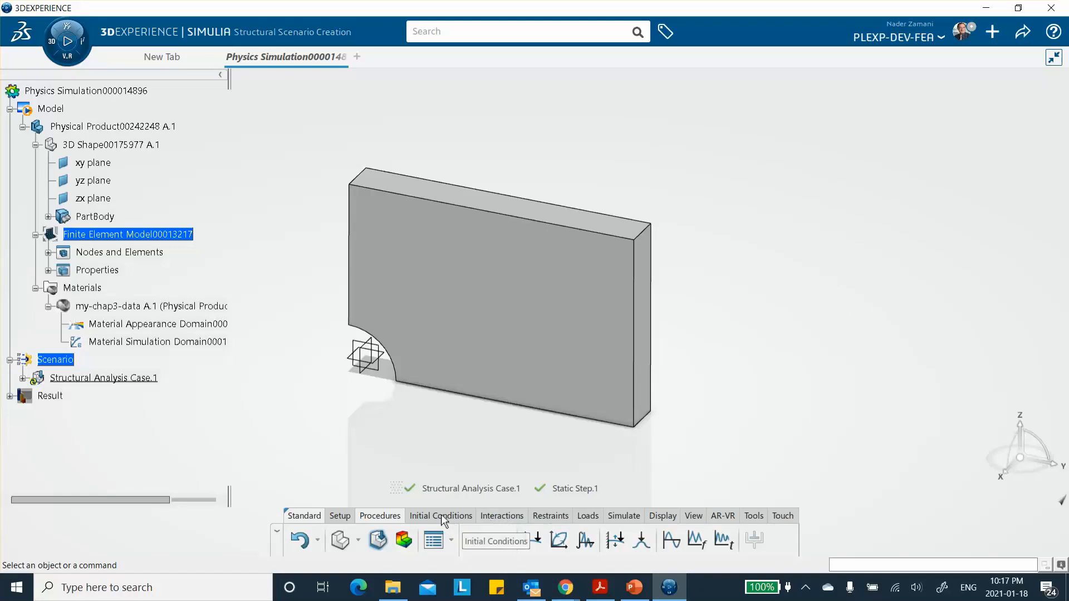
Step: Apply a slider restraint to the plate's large rear face
left_click(548, 517)
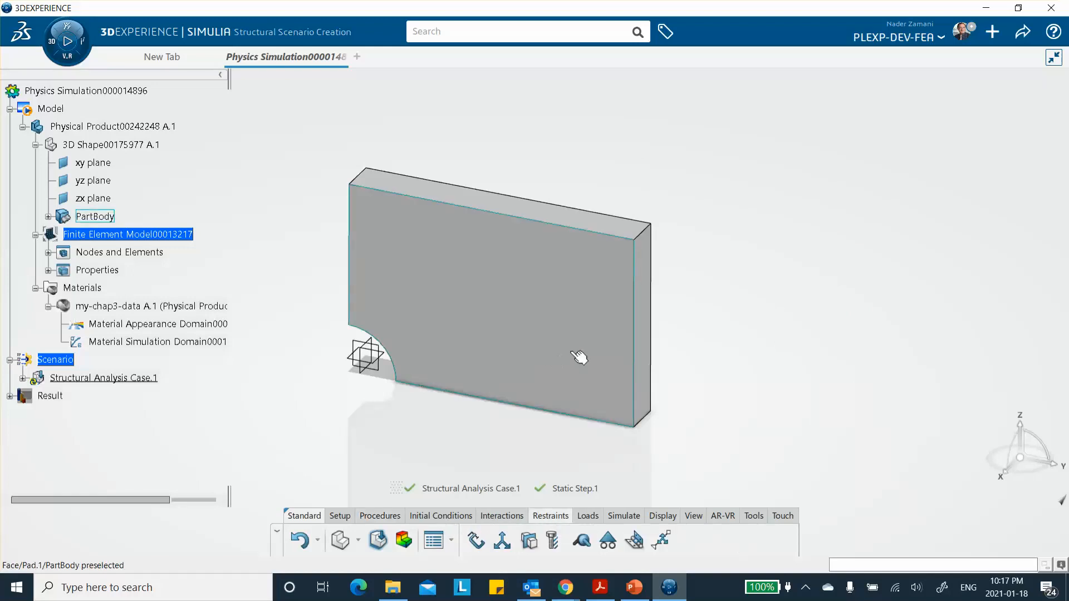
left_click_drag(697, 326, 413, 310)
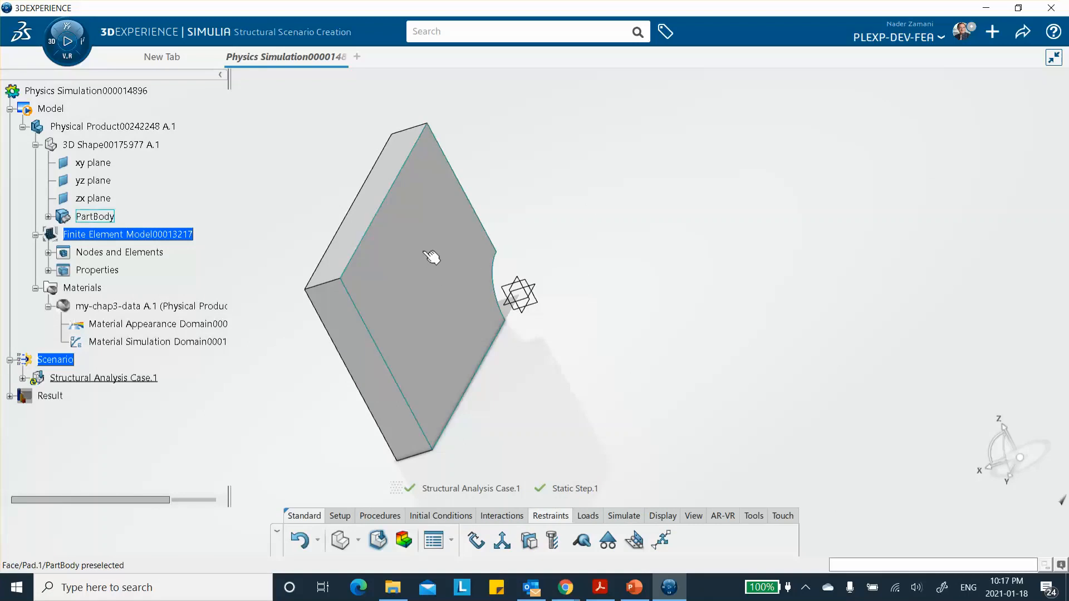
left_click(609, 542)
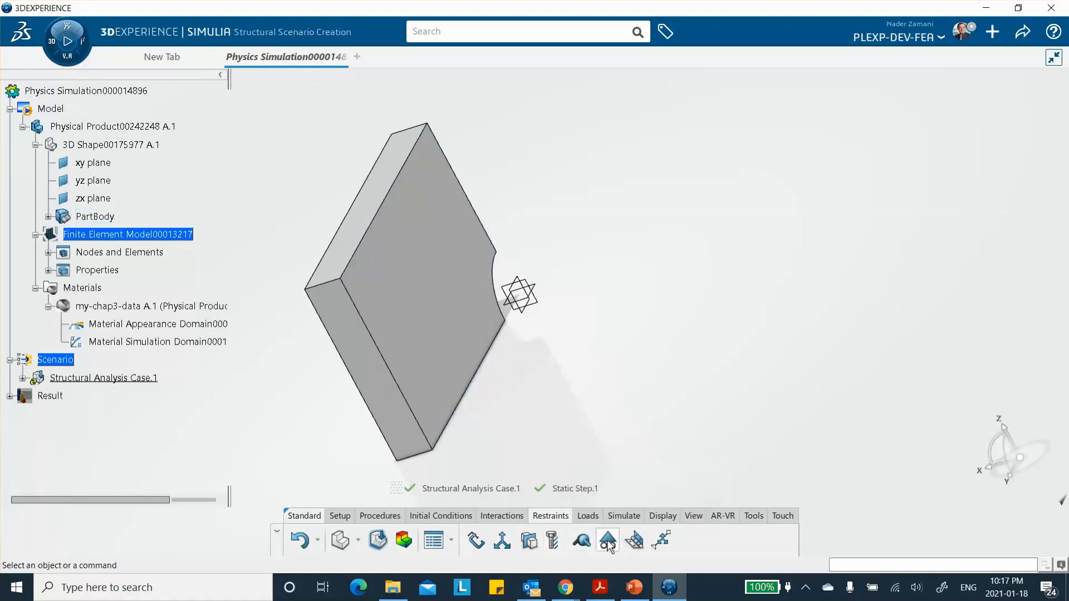
left_click(443, 264)
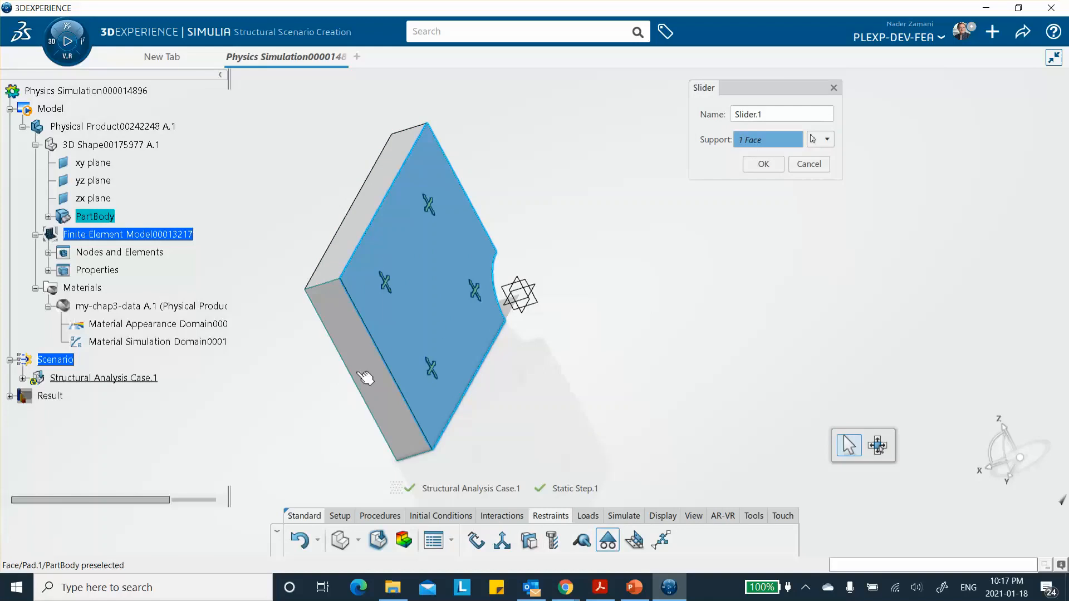
left_click(764, 165)
Step: Apply a slider restraint to the plate's narrow bottom face beside the hole cutout
middle_click_drag(522, 294, 792, 208)
middle_click_drag(622, 375, 529, 403)
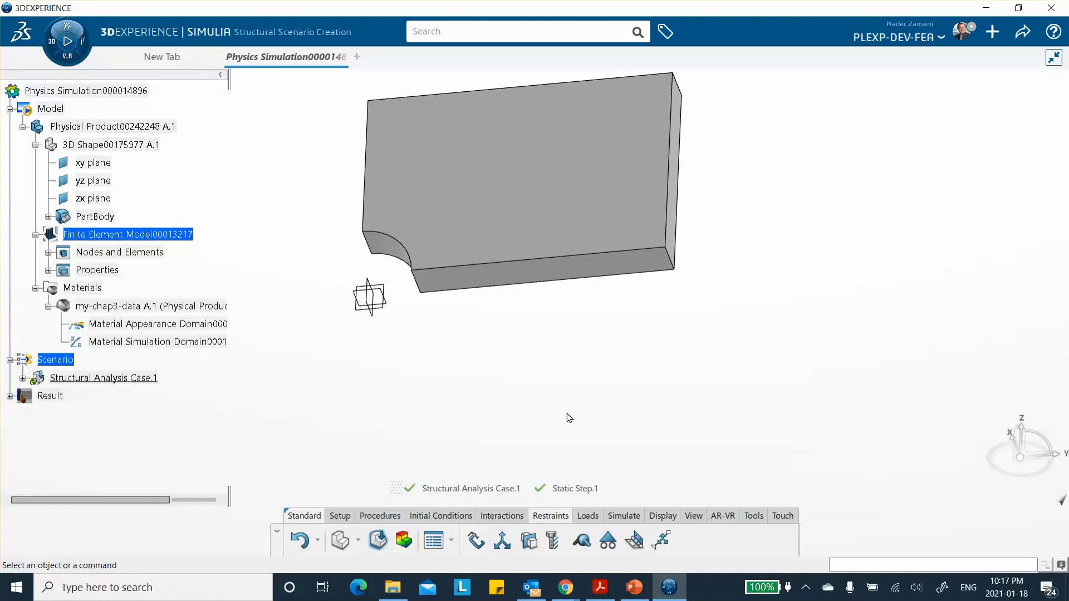
left_click(607, 544)
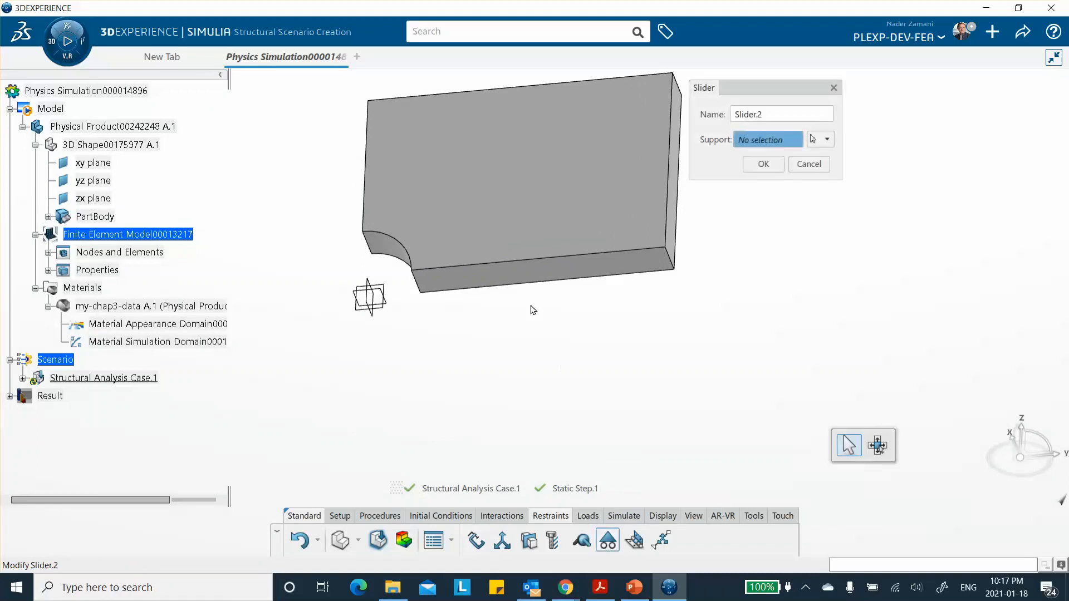
left_click(538, 273)
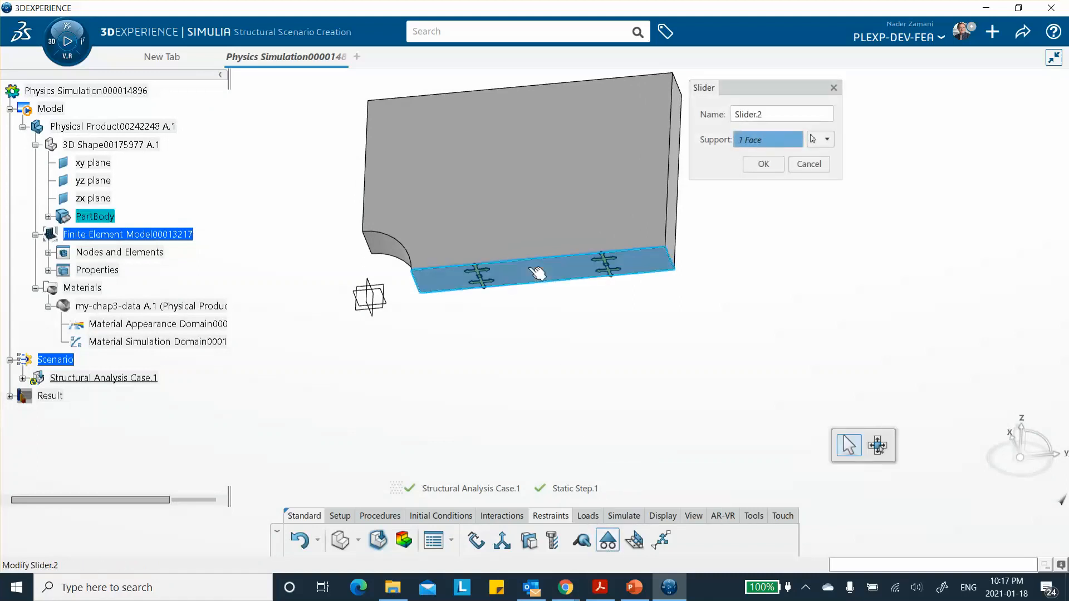
left_click(765, 163)
Step: Apply a slider restraint to the plate's narrow vertical face above the hole cutout
middle_click_drag(475, 157, 582, 239)
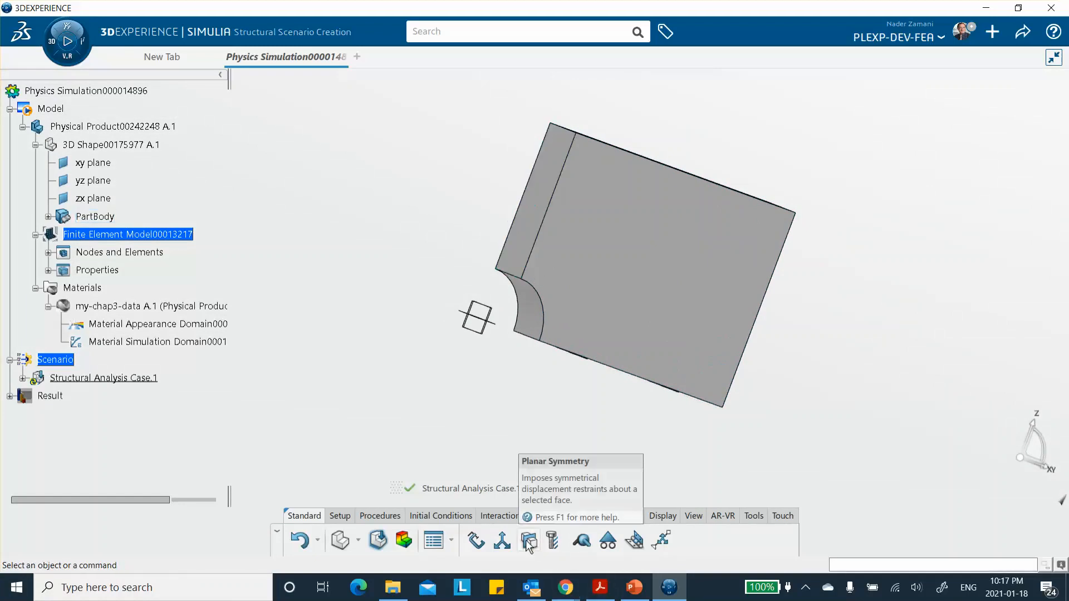
left_click(608, 540)
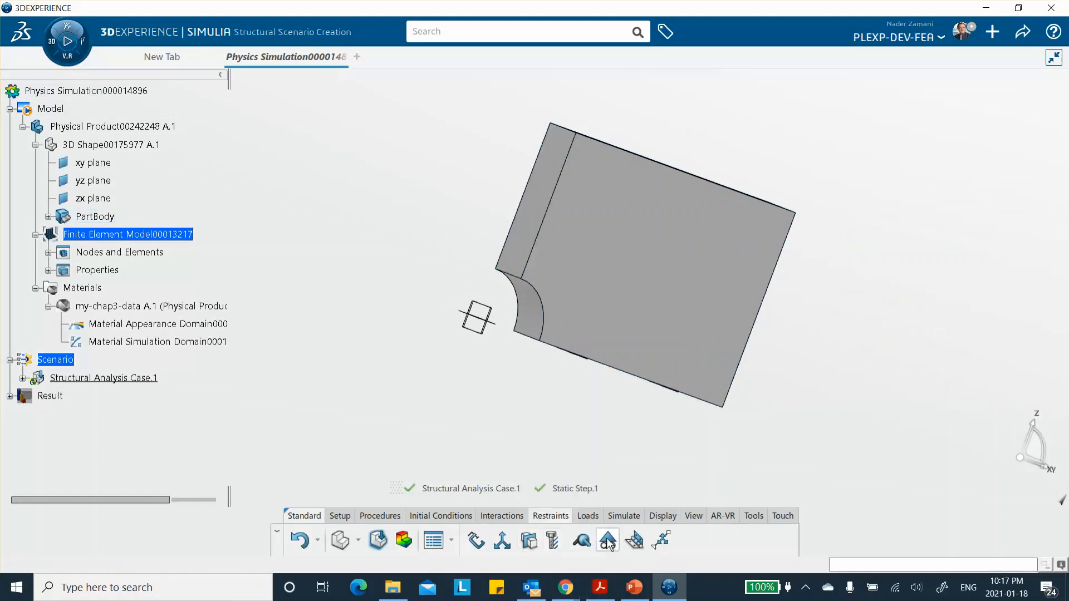
left_click(537, 219)
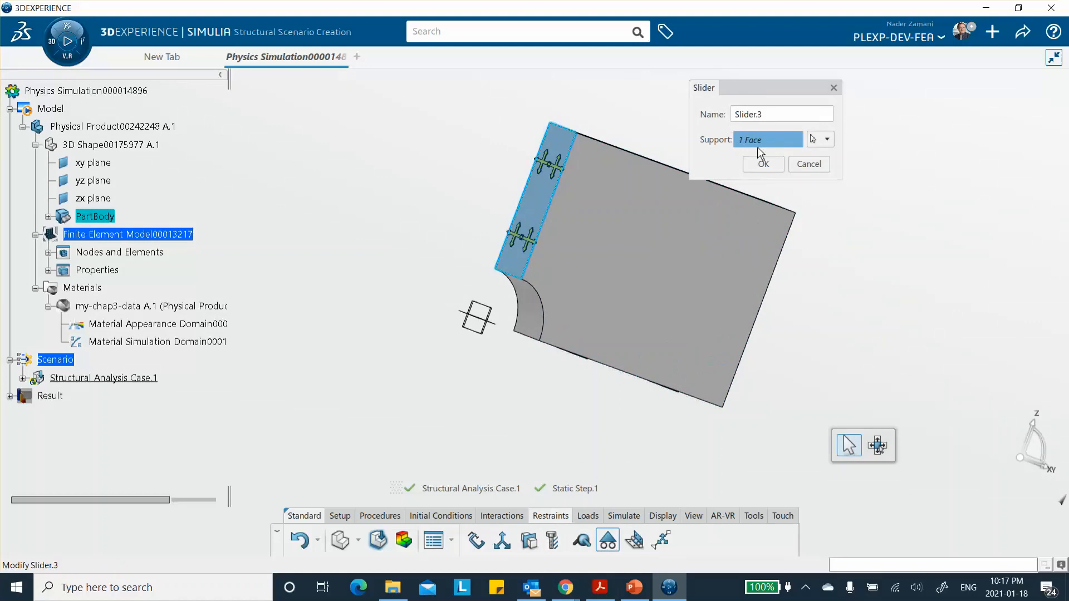
left_click(764, 164)
Step: Define a pressure load of 50E6 N_m2 on the plate's narrow vertical end face farthest from the hole
middle_click_drag(759, 231, 446, 249)
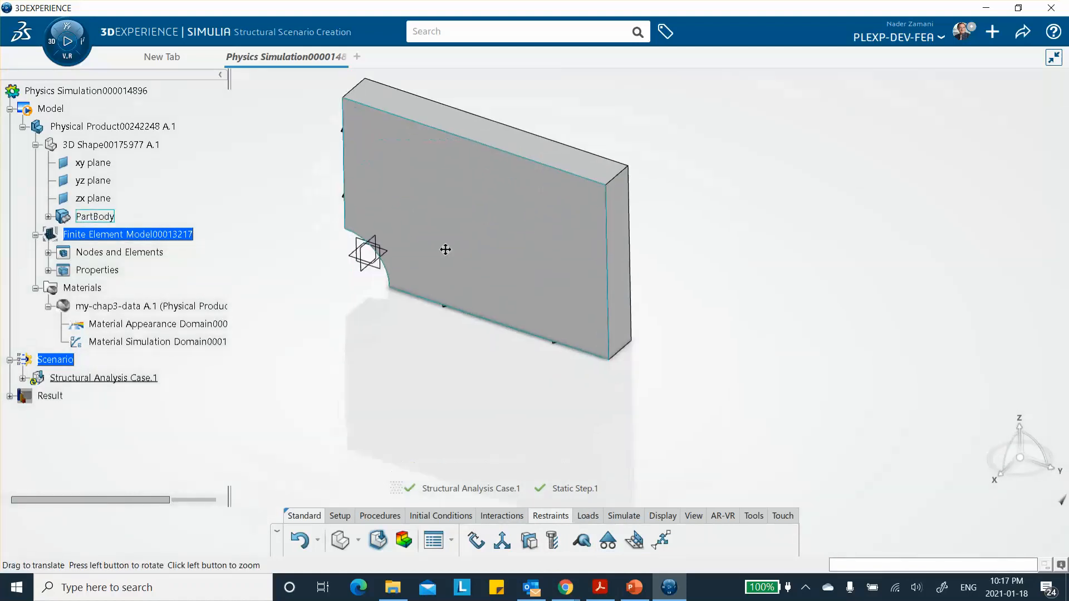
left_click(587, 517)
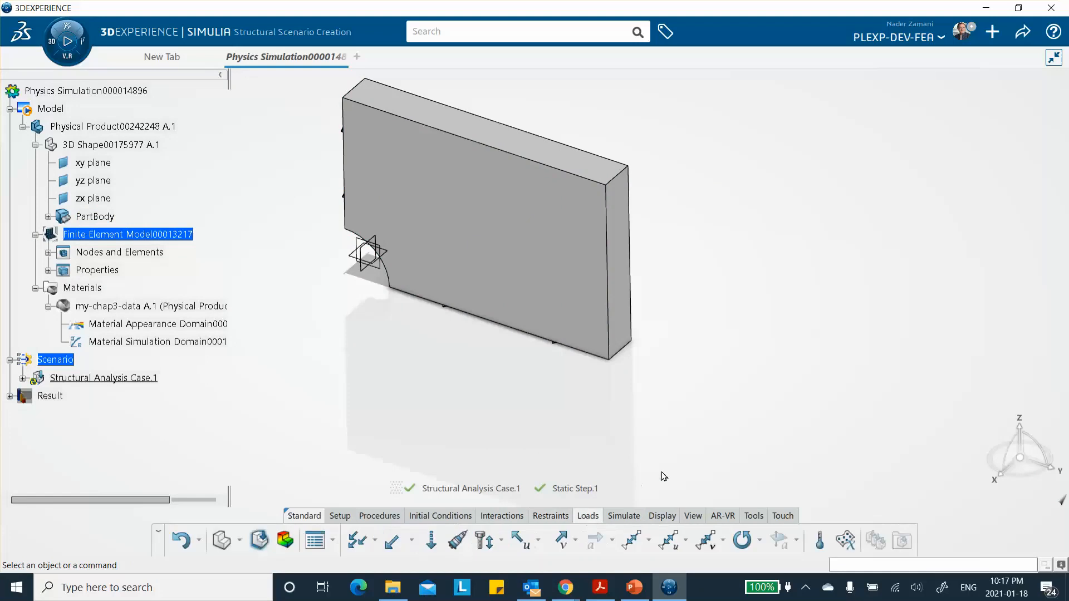
left_click(359, 549)
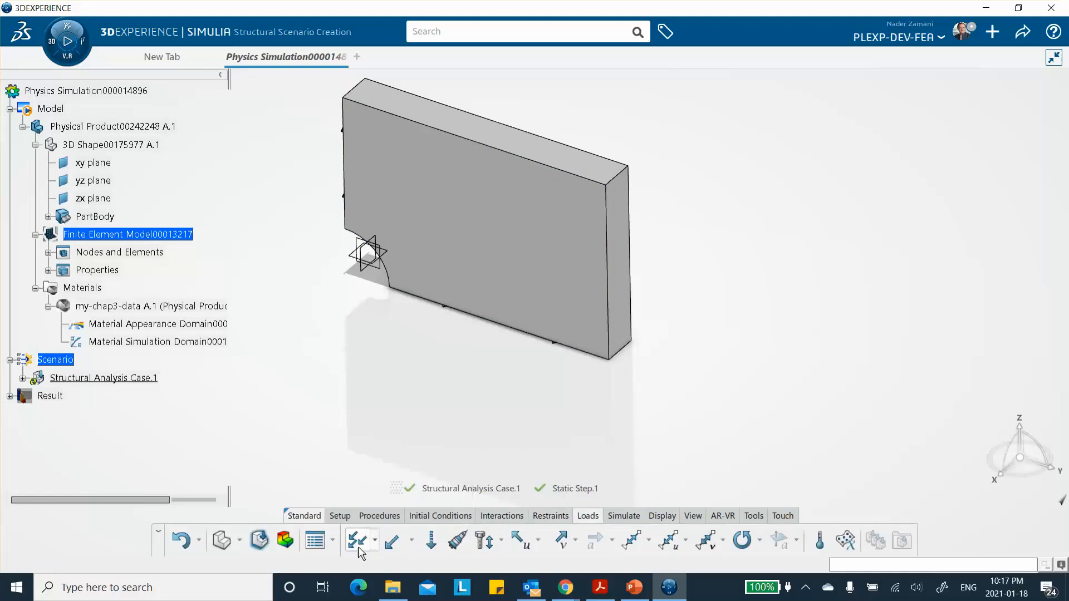
left_click(626, 271)
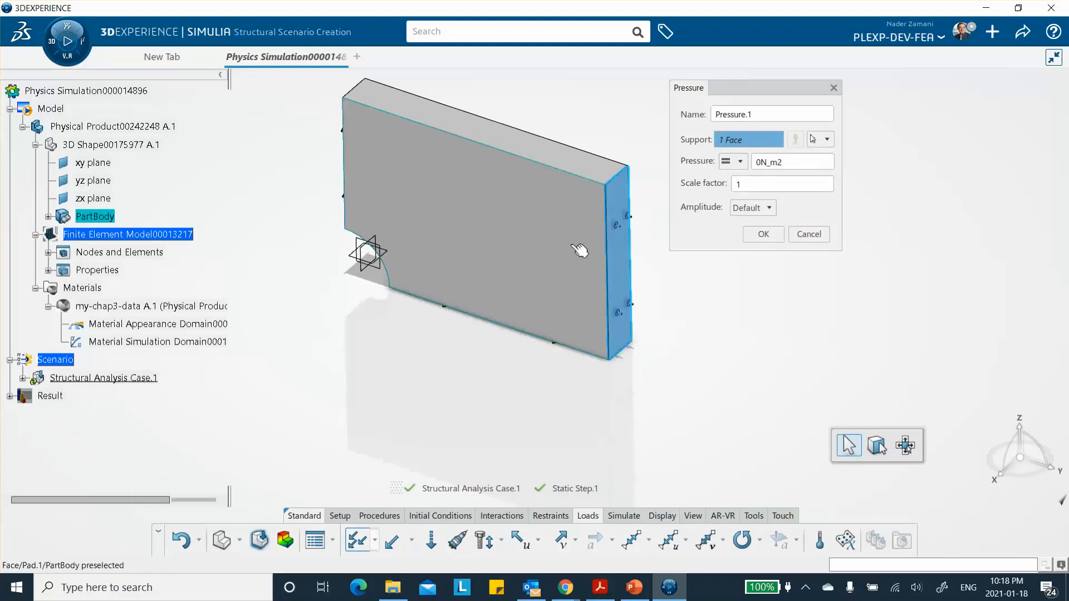
left_click(760, 162)
left_click(761, 162)
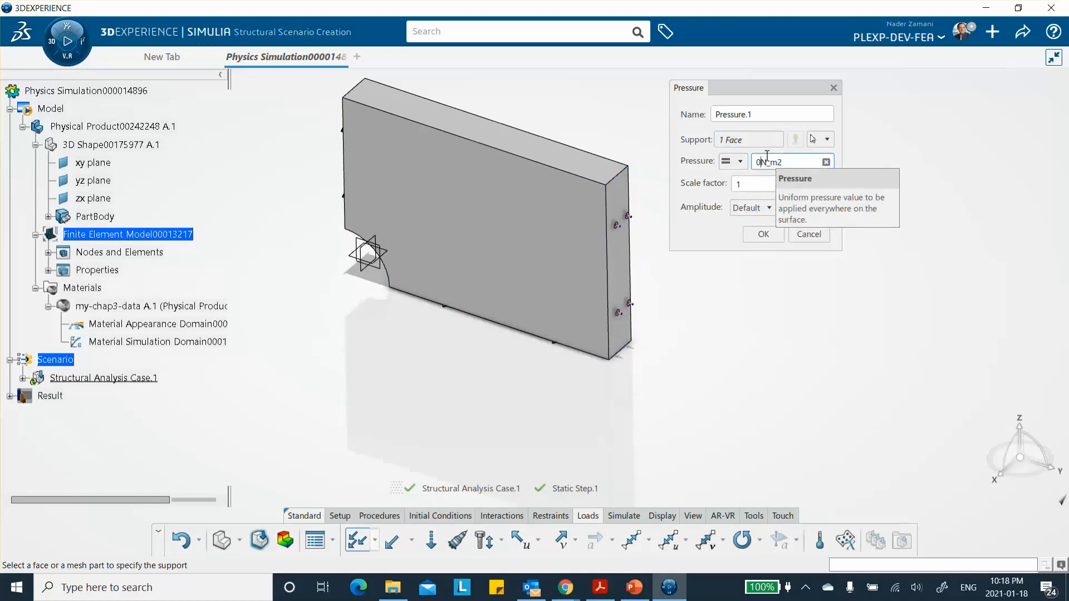
key("BackSpace")
type("50E6")
key("Return")
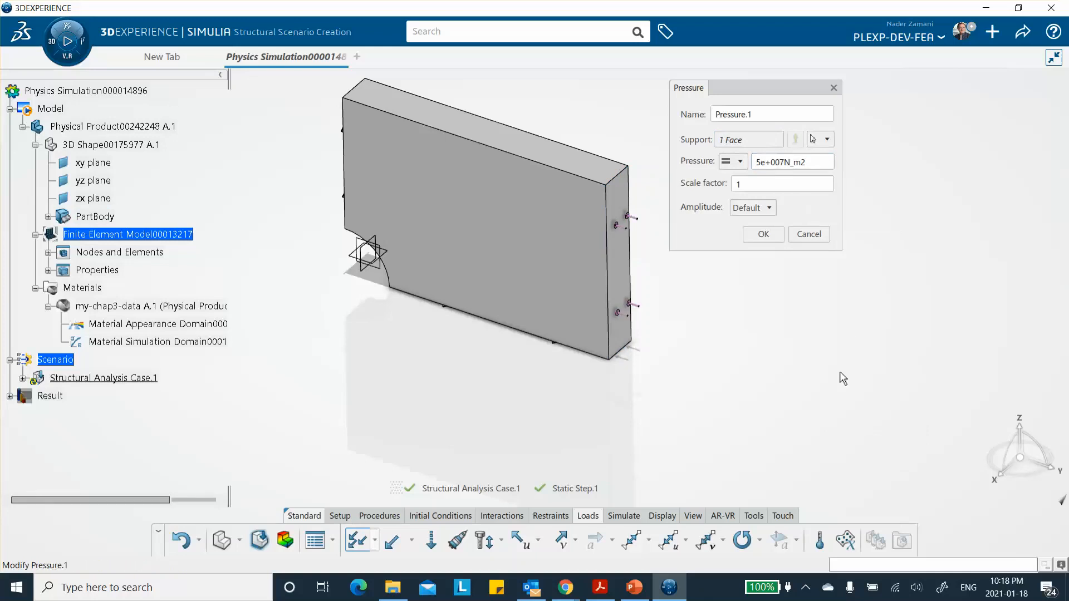
Step: Check the load P on the PowerPoint problem slide and apply the pressure as tension with a value of -5e+007 N_m2
left_click(625, 589)
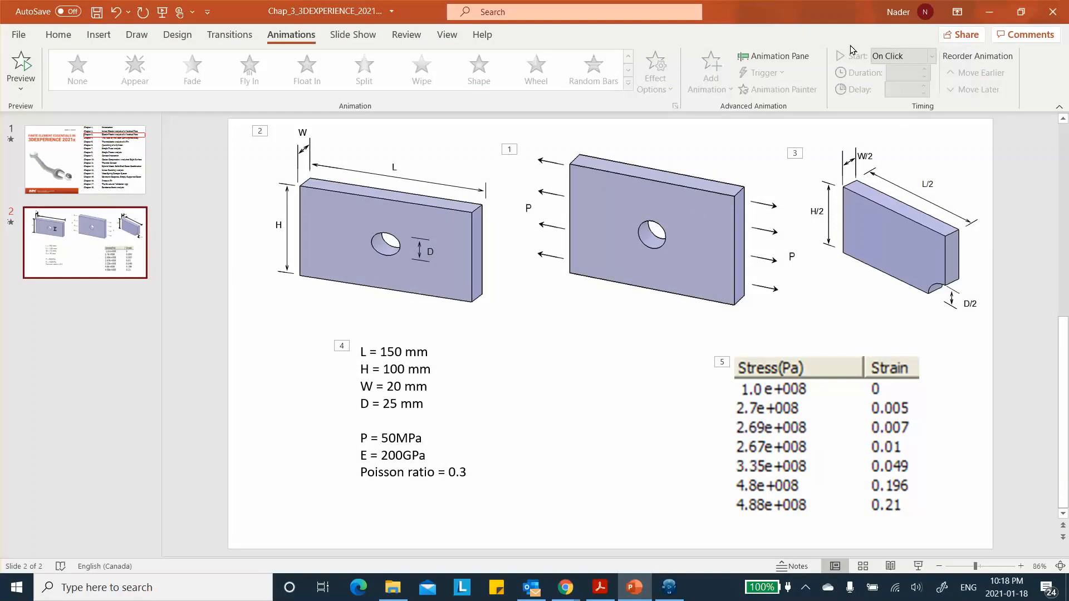
left_click(986, 11)
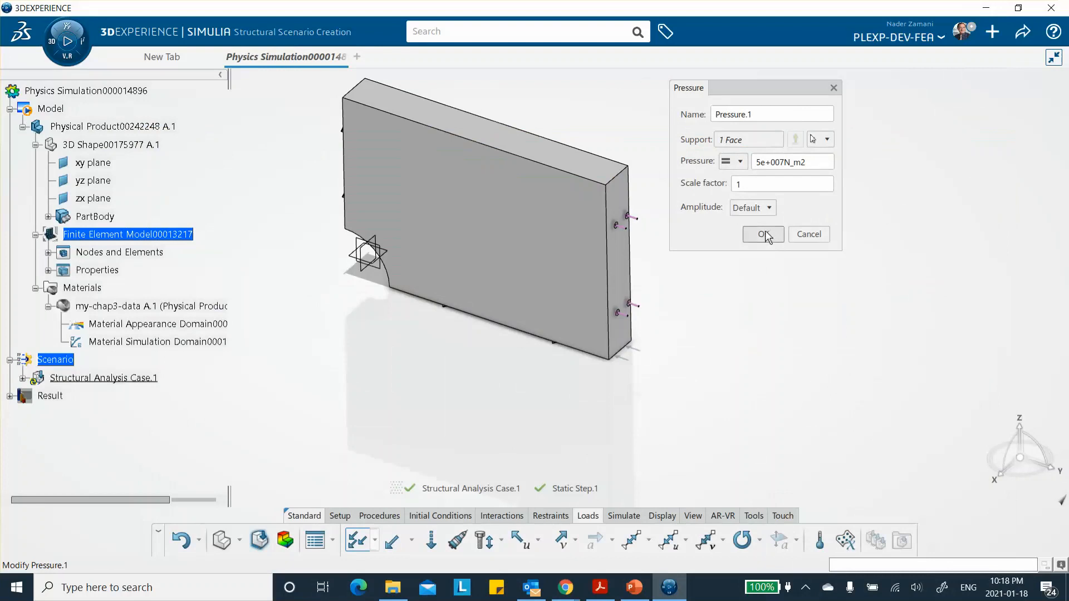
left_click(757, 161)
type("-")
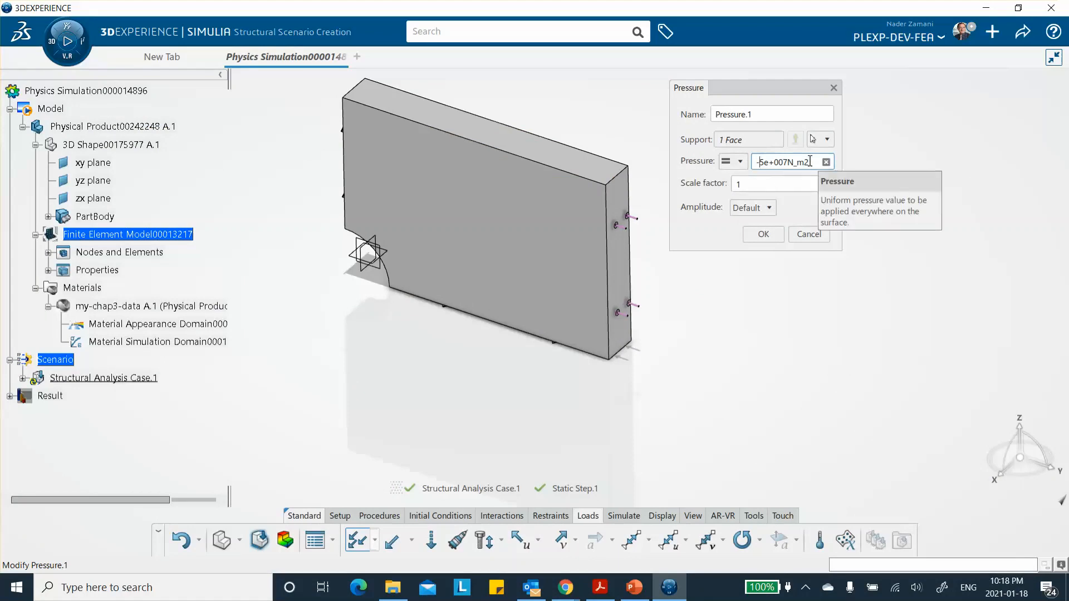
left_click(761, 182)
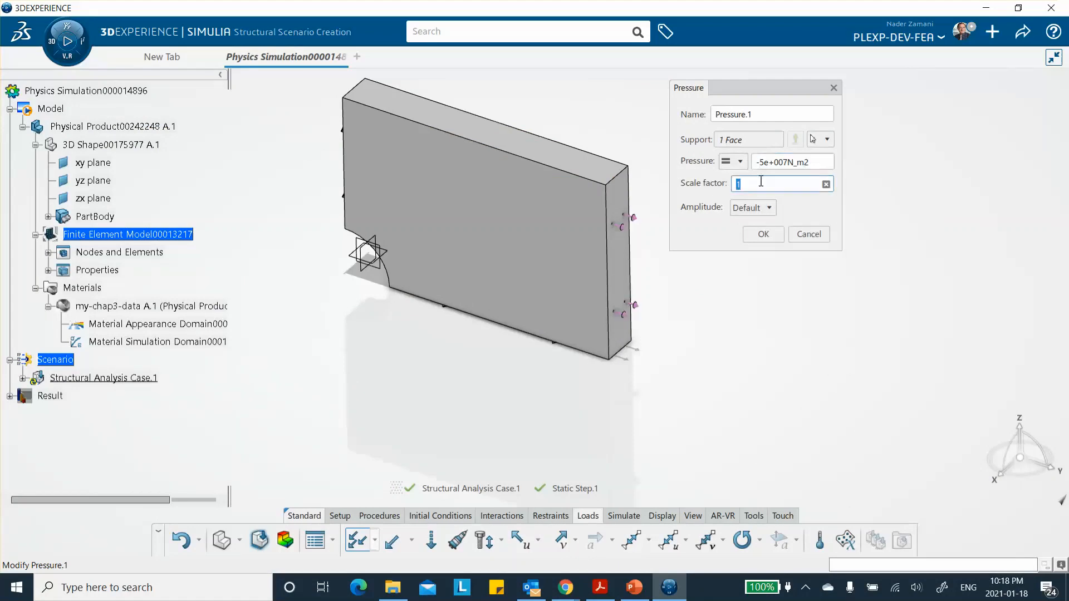
left_click(762, 234)
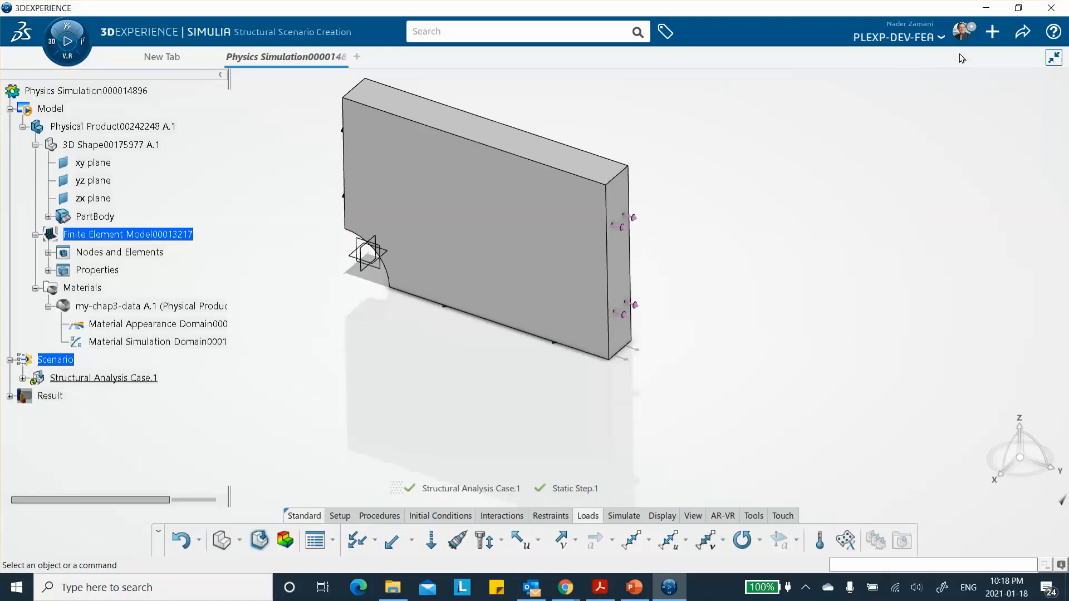
Step: Save the simulation and run the model and scenario checks
left_click(1023, 36)
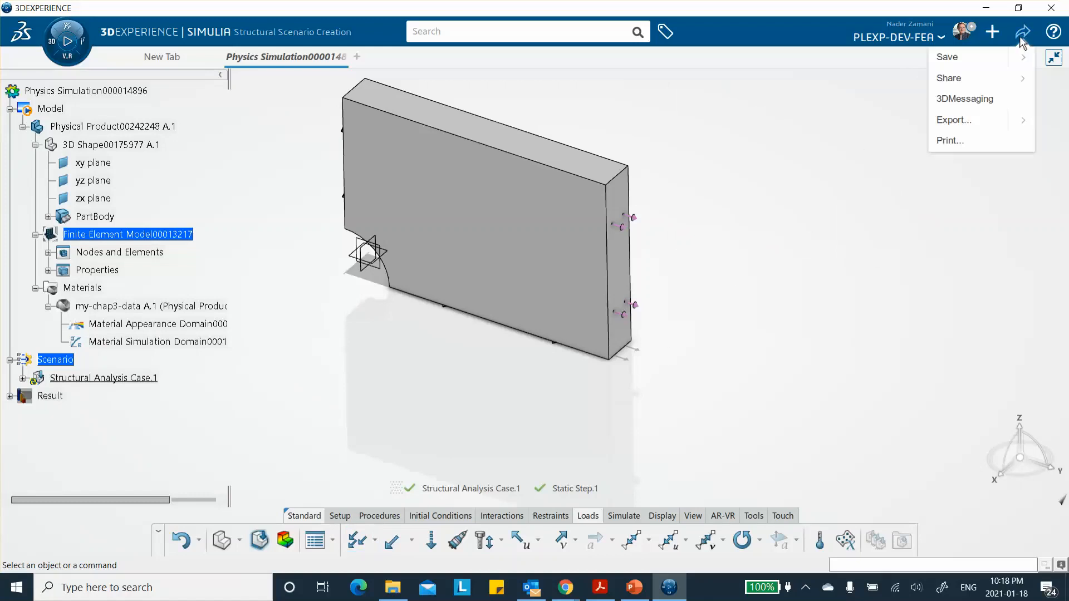
left_click(947, 57)
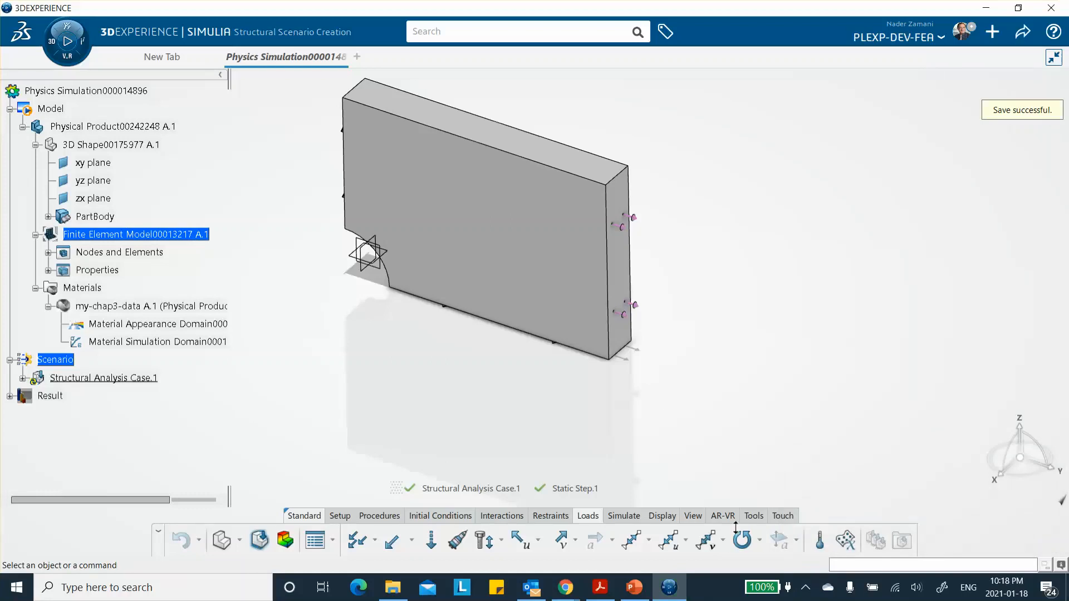
left_click(749, 516)
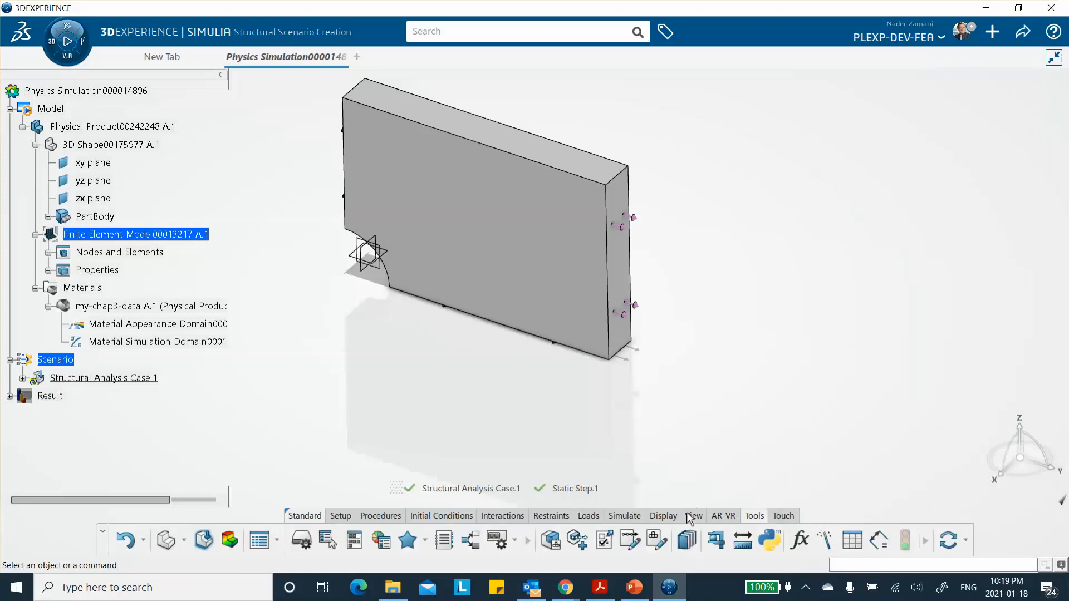
left_click(620, 516)
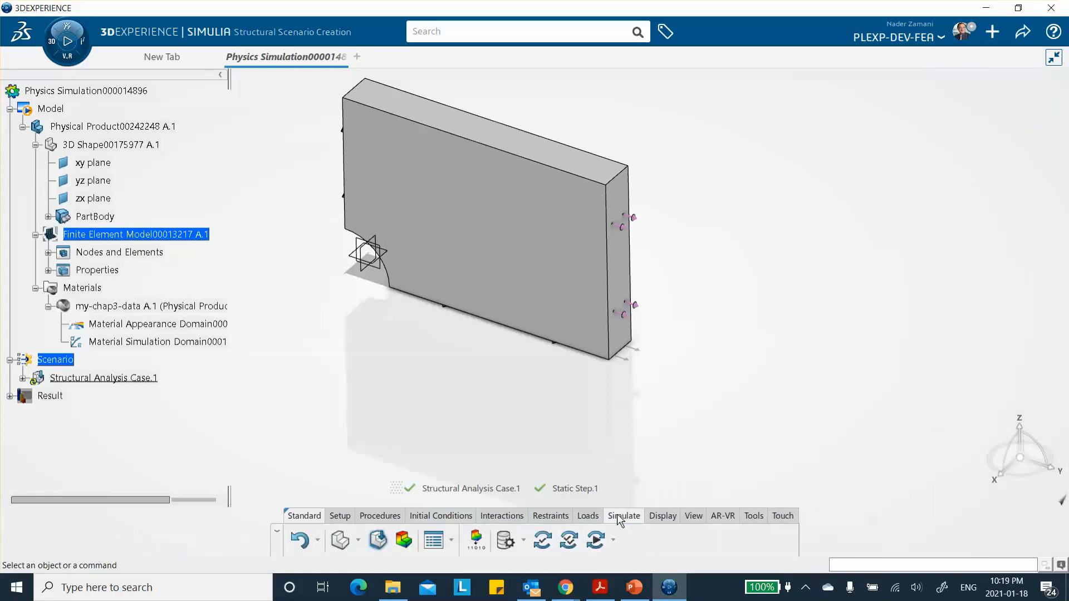
left_click(542, 541)
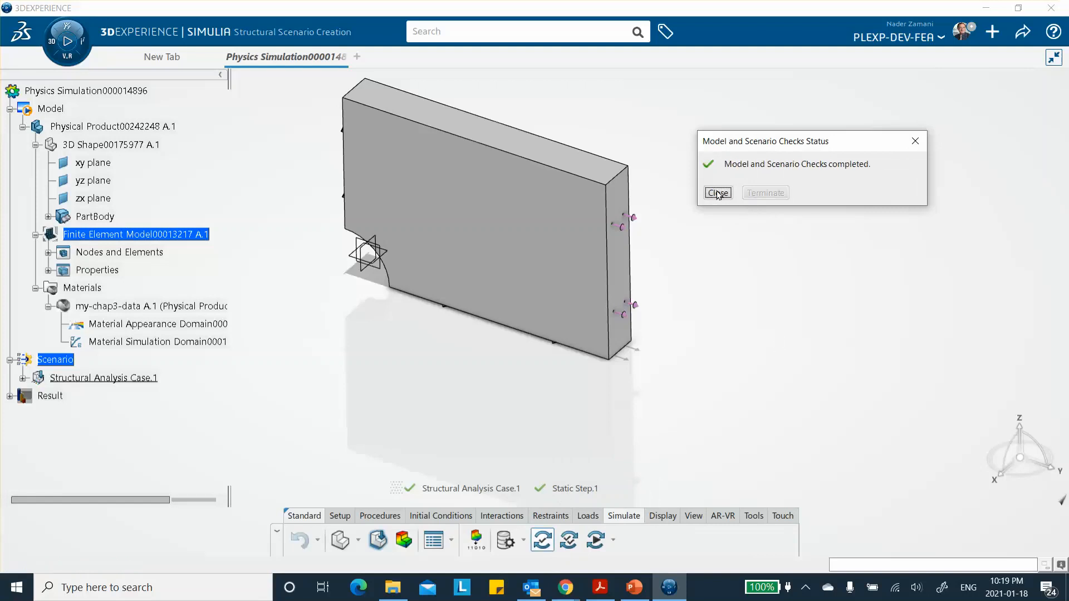
left_click(718, 193)
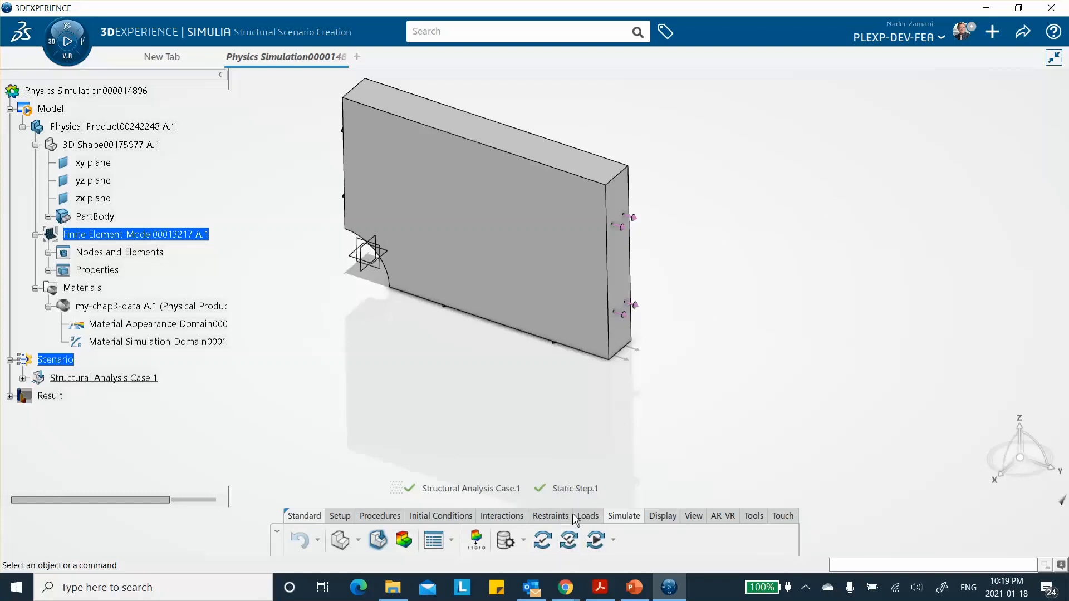
Step: Run the simulation checks at the Local interactive location using 4 cores, and dismiss the completed status report
left_click(568, 540)
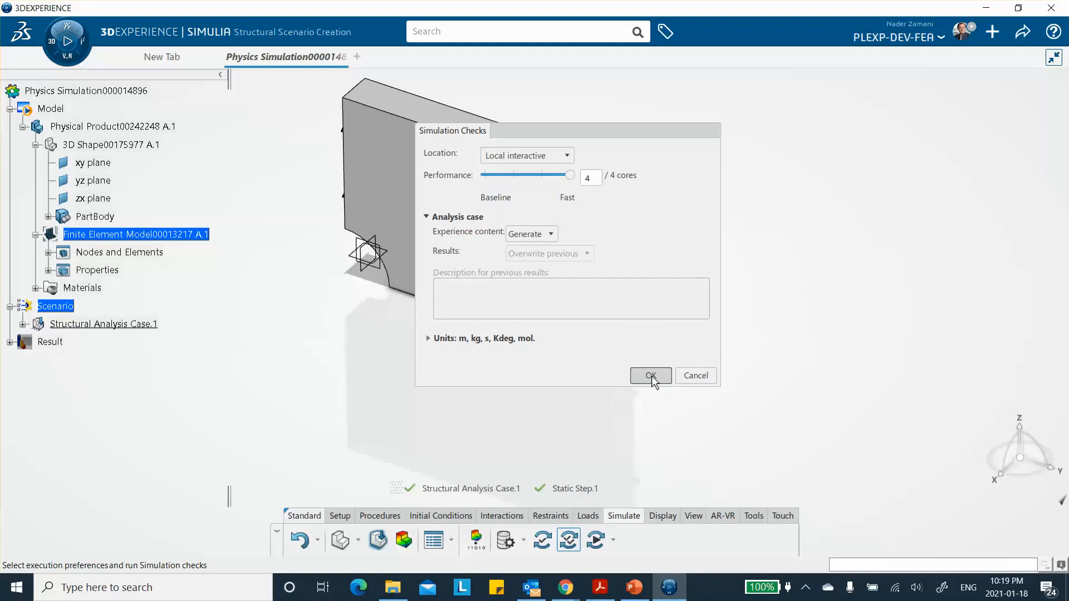
left_click(651, 376)
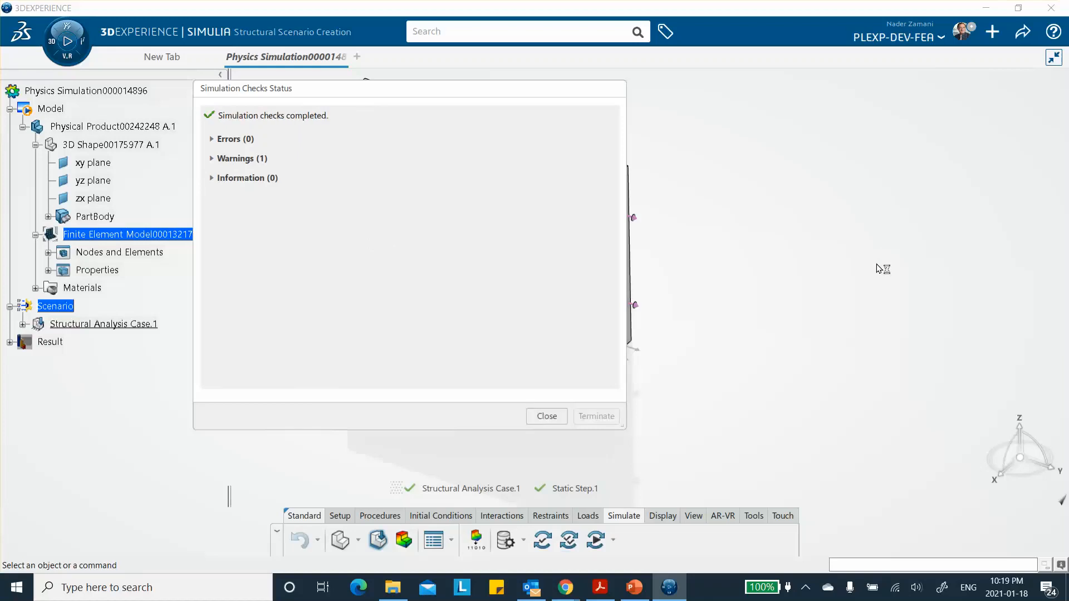
left_click(546, 416)
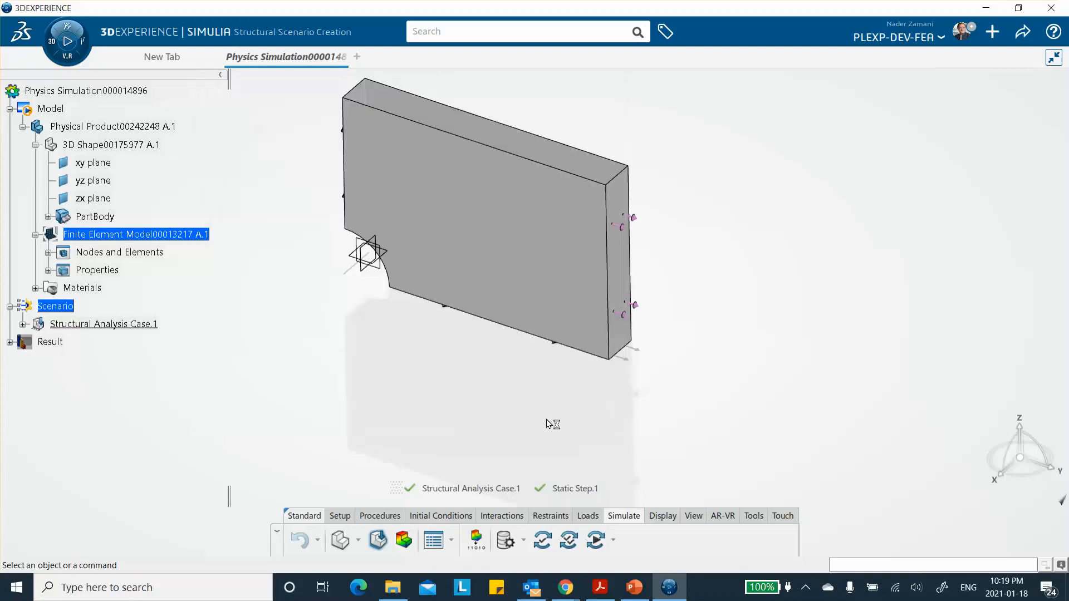
Step: Simulate the structural analysis case with Local interactive and 4 cores, monitoring its iterations and the total time plot
left_click(593, 540)
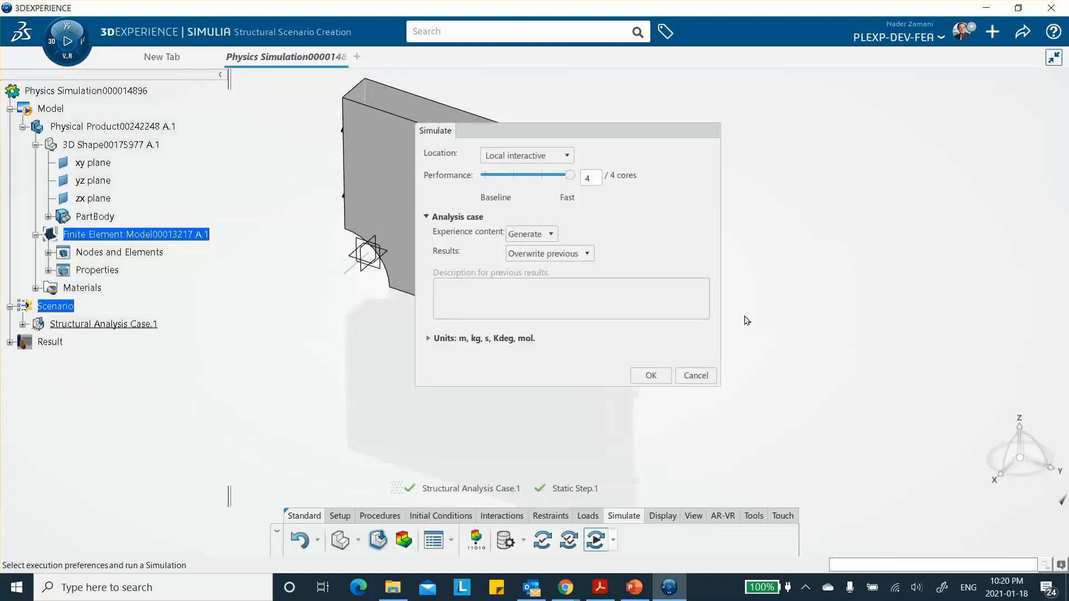
left_click(654, 374)
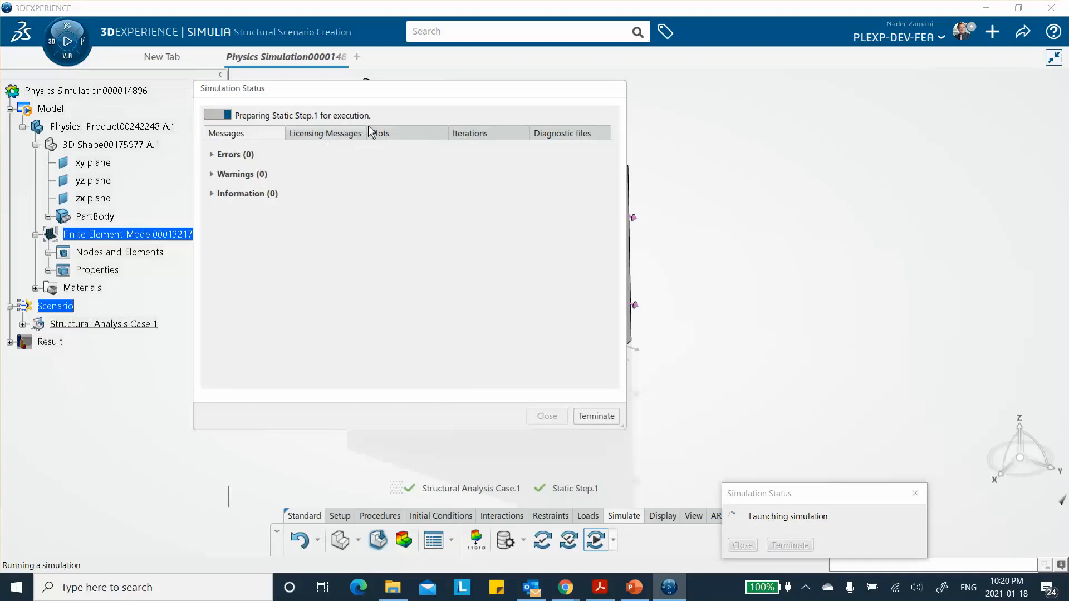
left_click(466, 134)
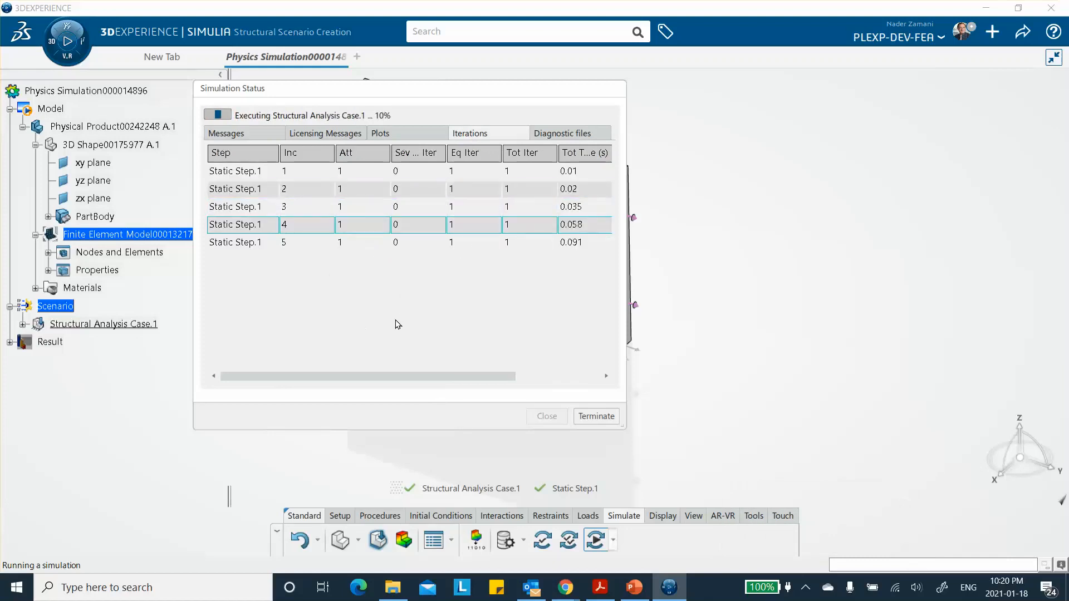
left_click(391, 135)
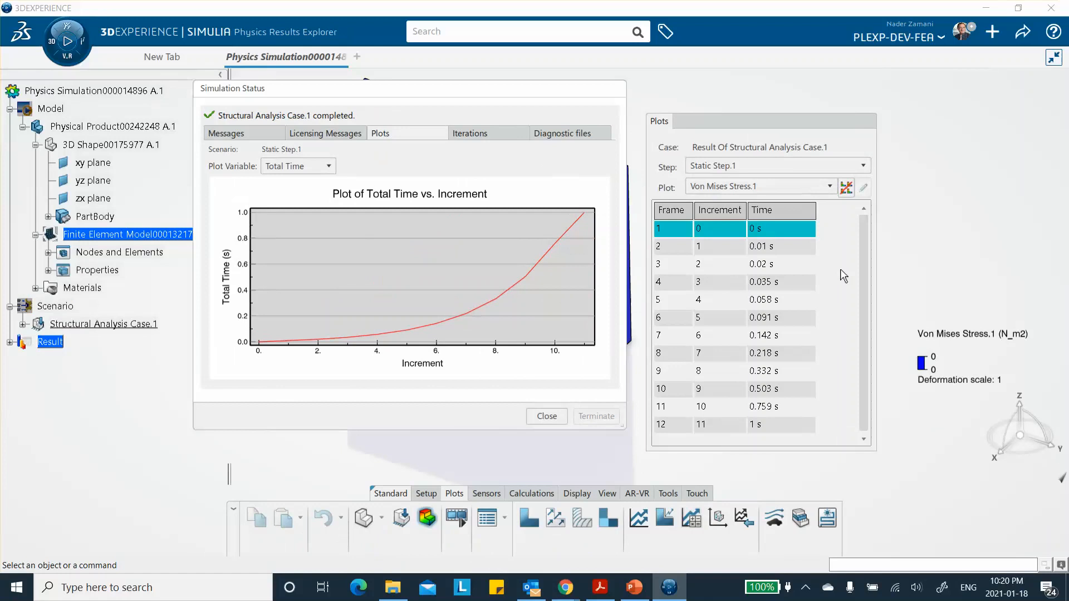
Step: Review the completed run's licensing messages and warnings, and dismiss the simulation status report
left_click(327, 139)
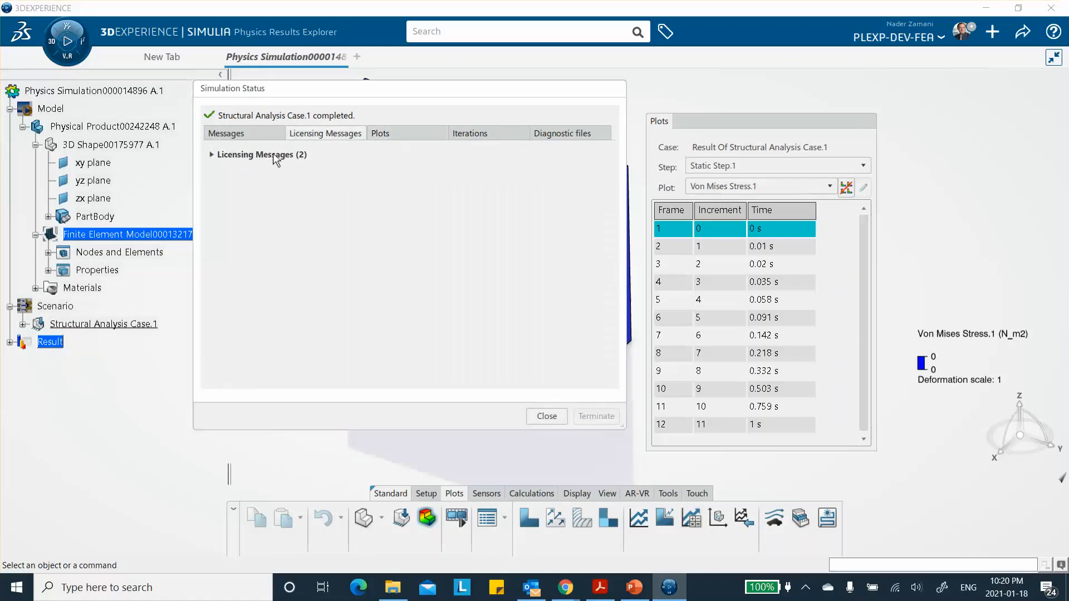
left_click(211, 156)
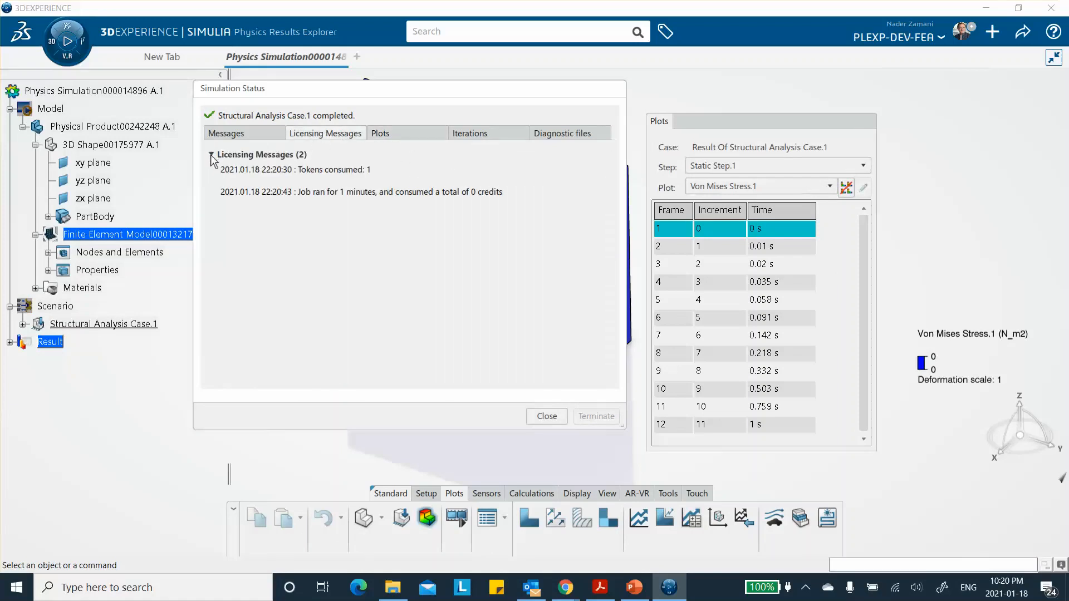
left_click(238, 134)
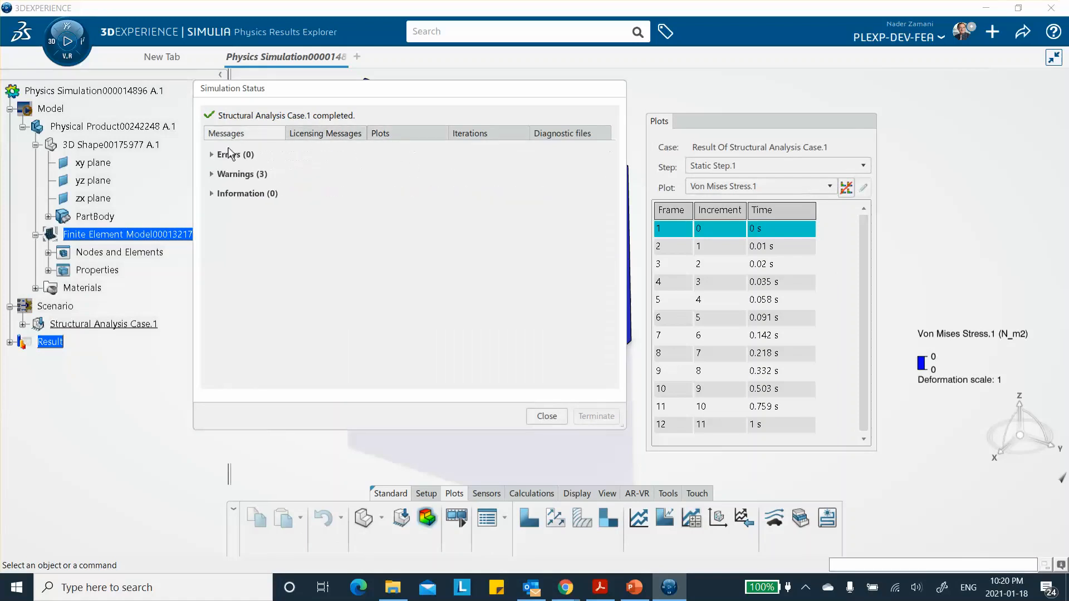
left_click(212, 175)
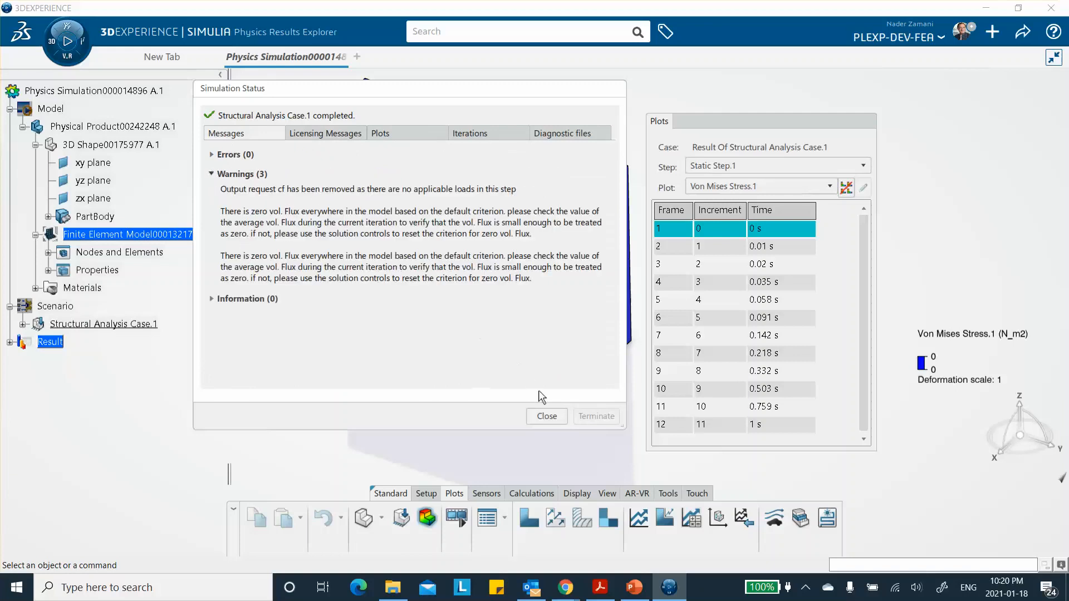
left_click(547, 417)
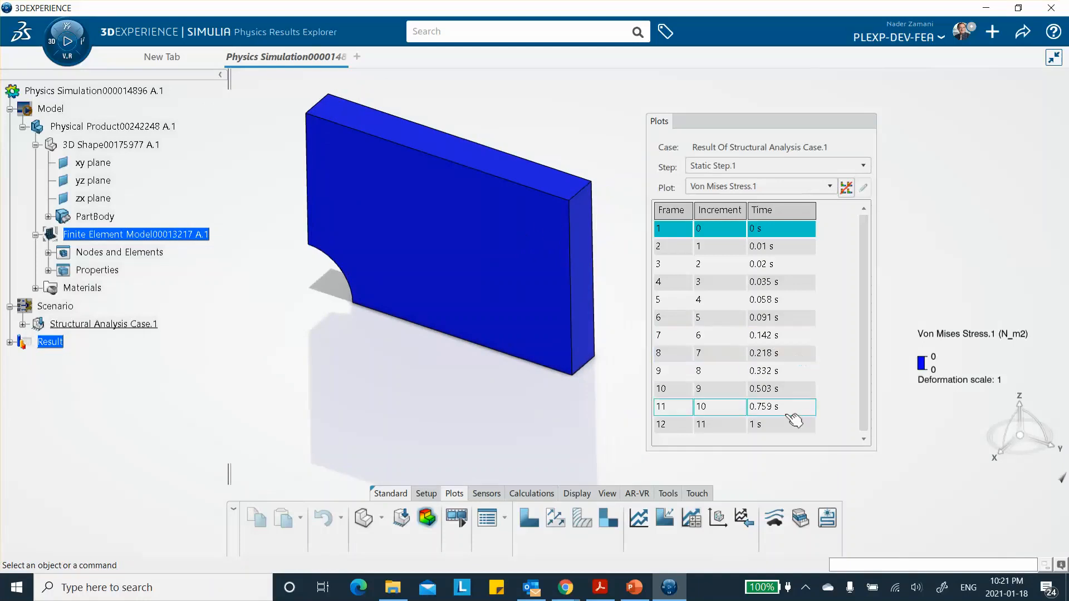
Step: View the Von Mises stress at 0.01 s, 0.02 s and 1 s, and display Displacement.1 for the final frame
left_click(781, 245)
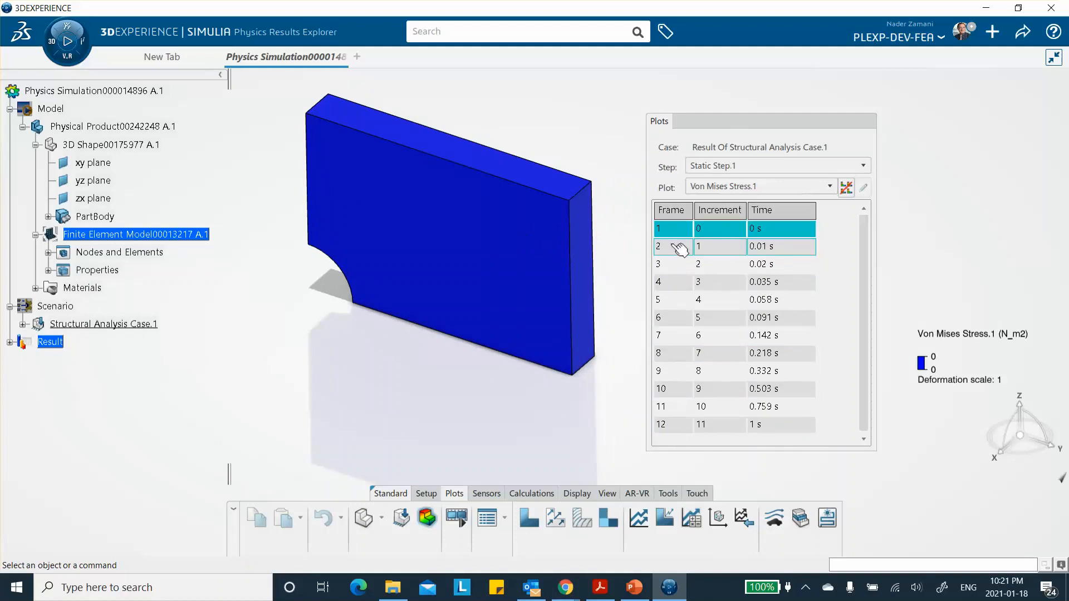
left_click(760, 246)
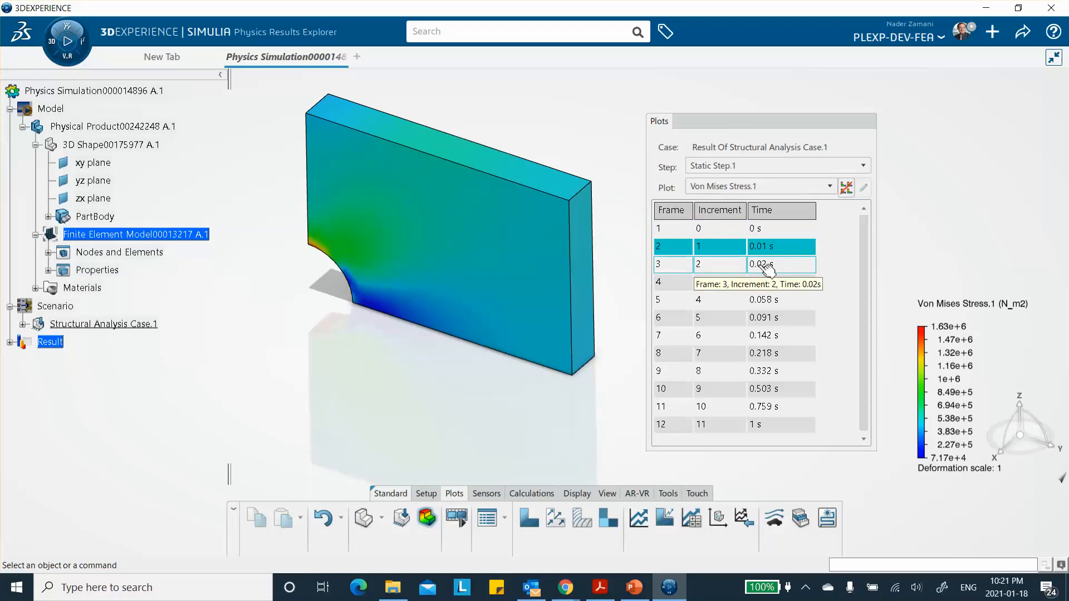
left_click(767, 266)
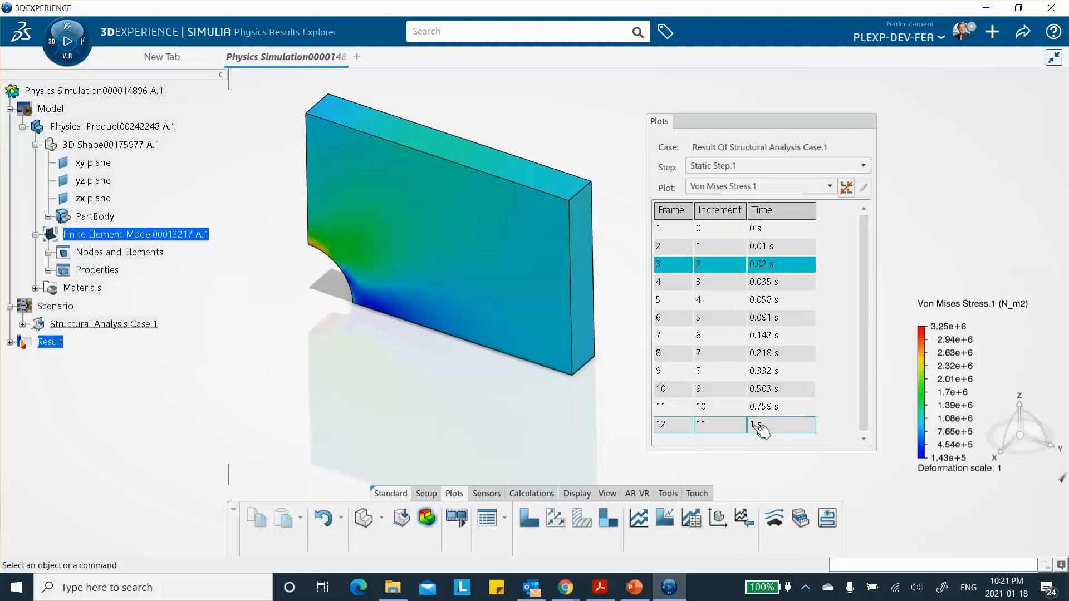
left_click(721, 426)
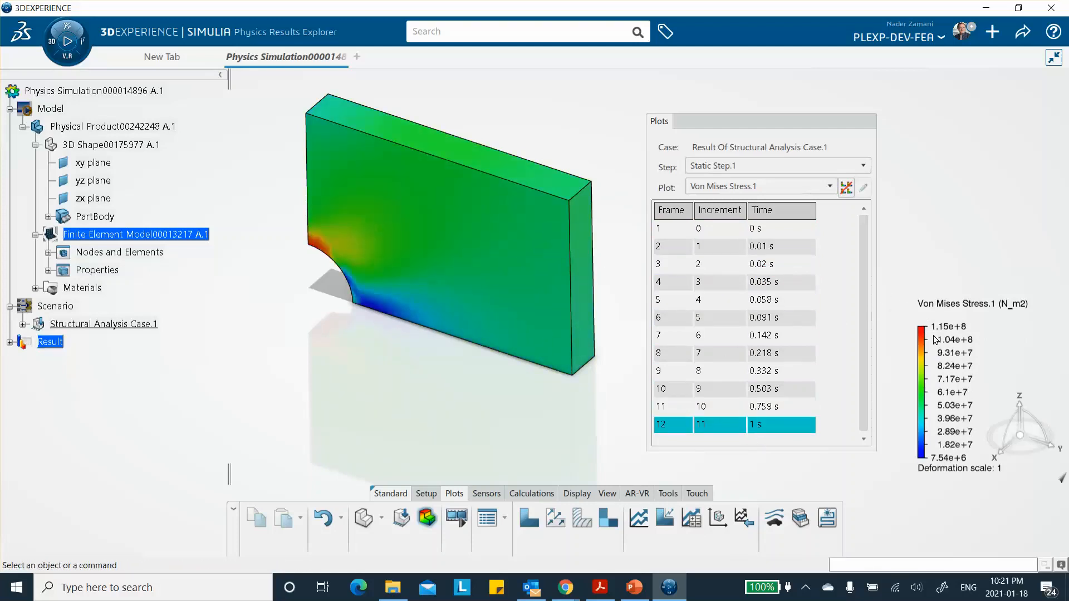
left_click(812, 187)
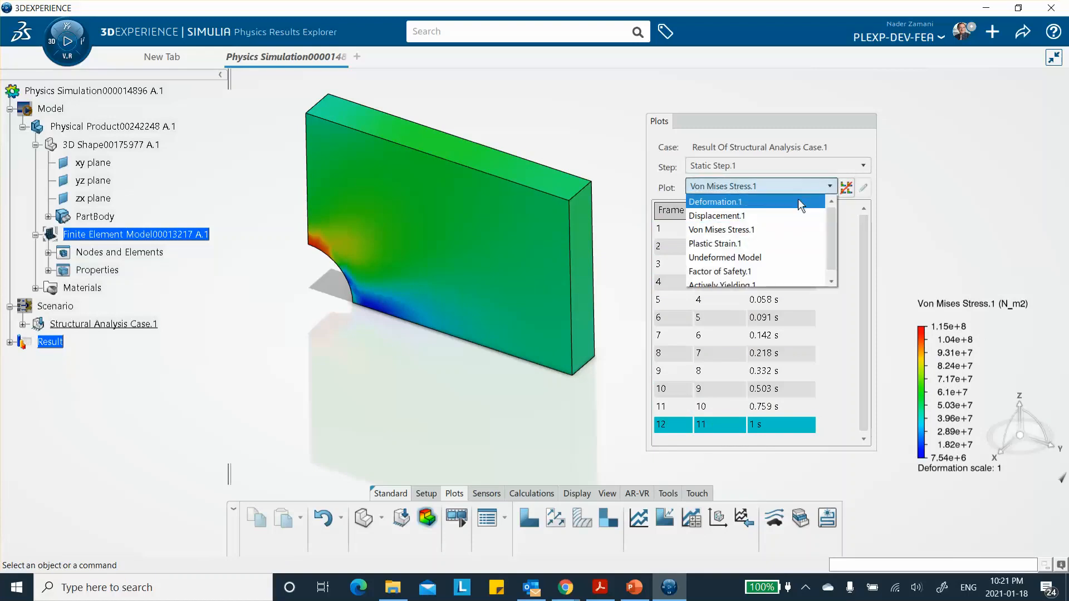
left_click(789, 215)
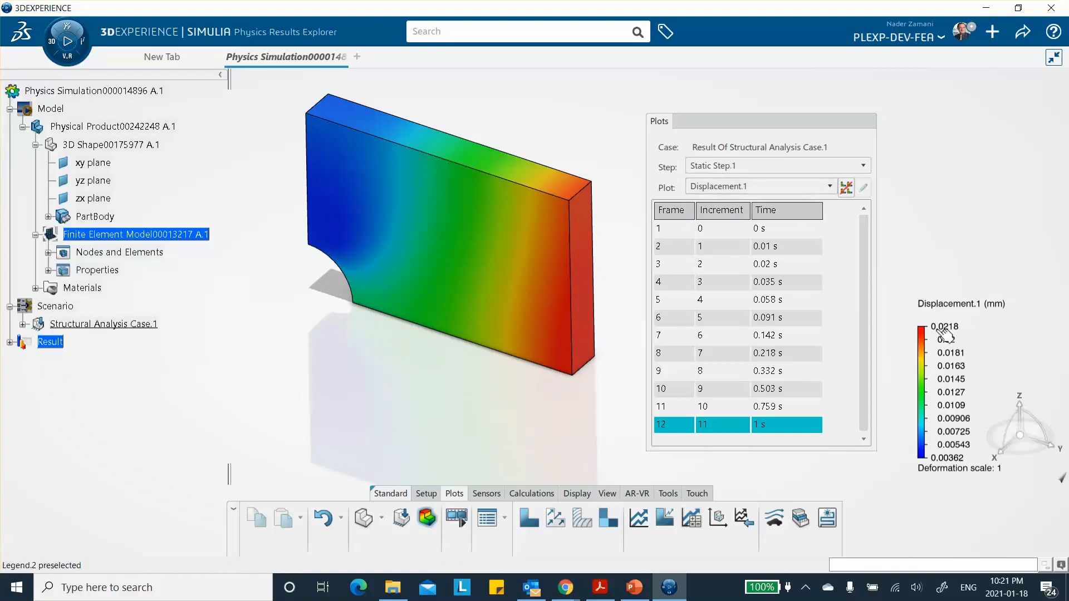
Step: Display the Plastic Strain.1 plot for the final frame and inspect the strain at the hole edge
left_click(817, 188)
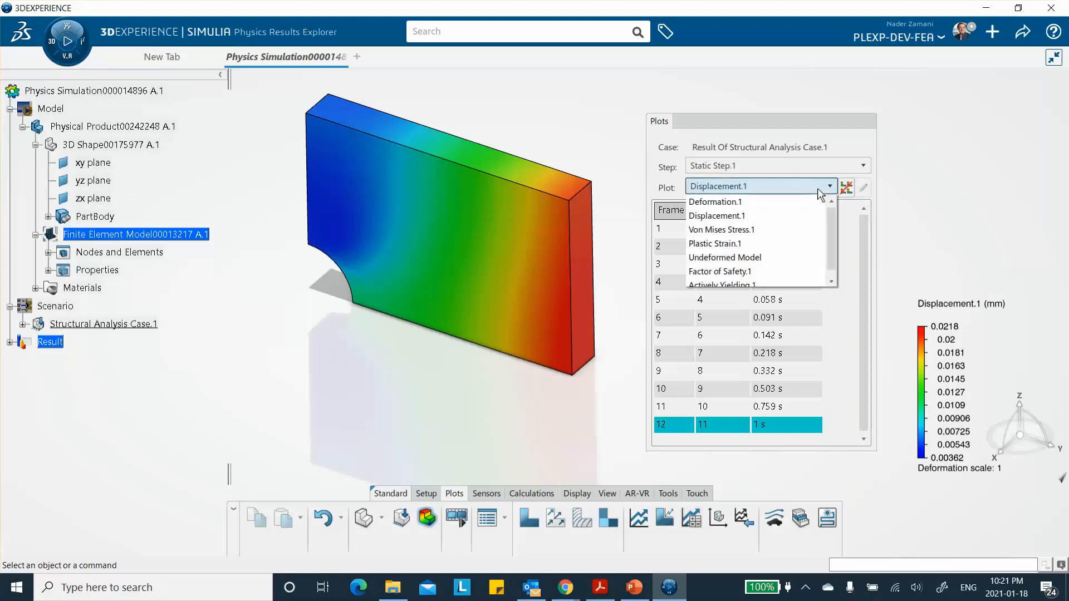
left_click(757, 246)
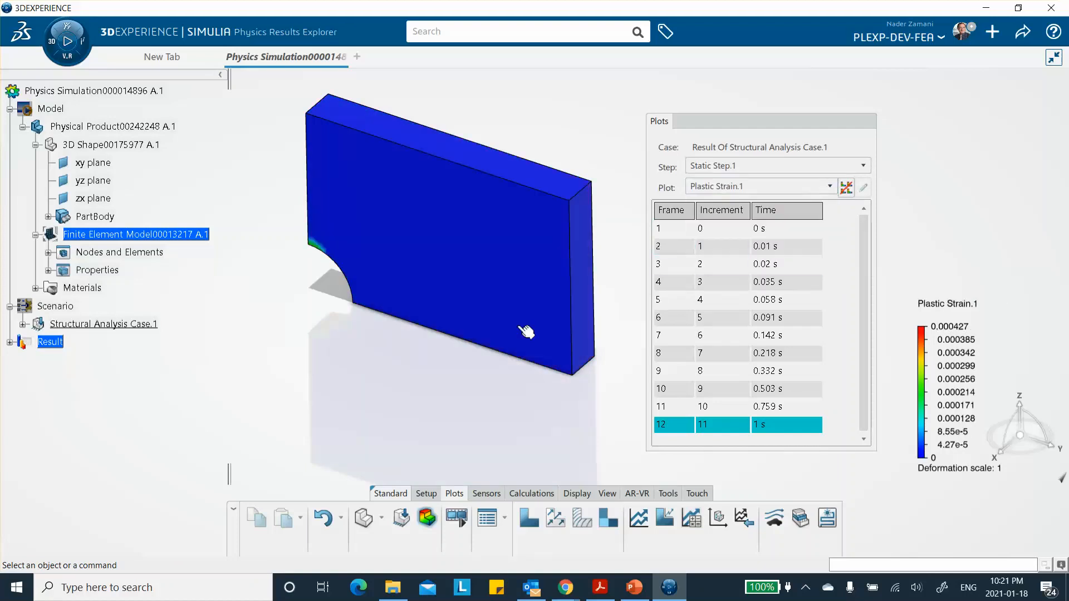
middle_click_drag(526, 332, 566, 231)
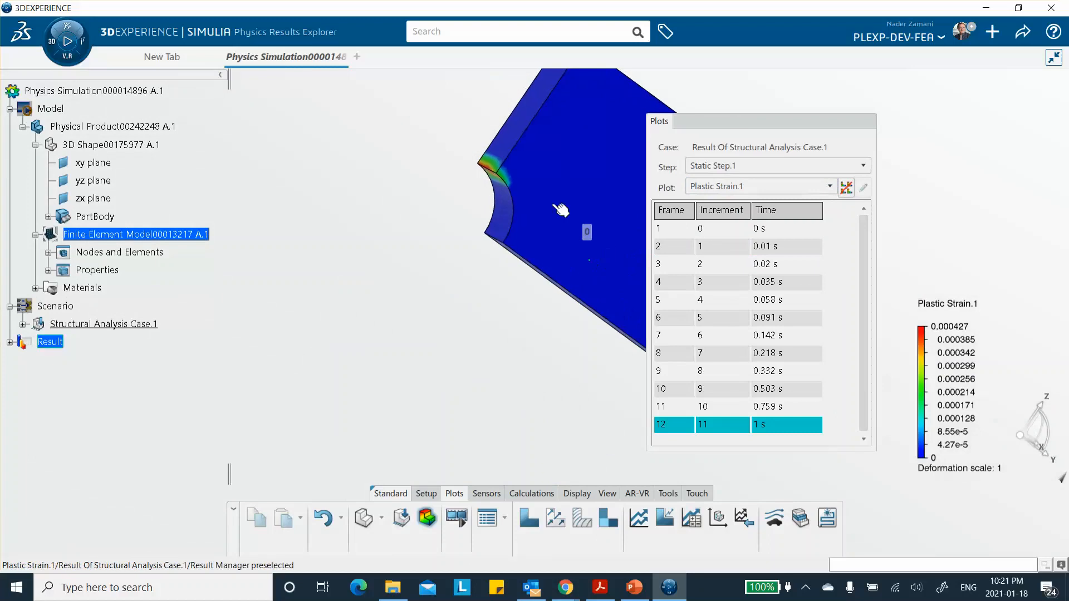
Step: Compare plastic strain near the hole at 0.01, 0.058, 0.142, 0.332, 0.503, 0.759 and 1 s, inspecting the final frame from several angles
left_click(688, 246)
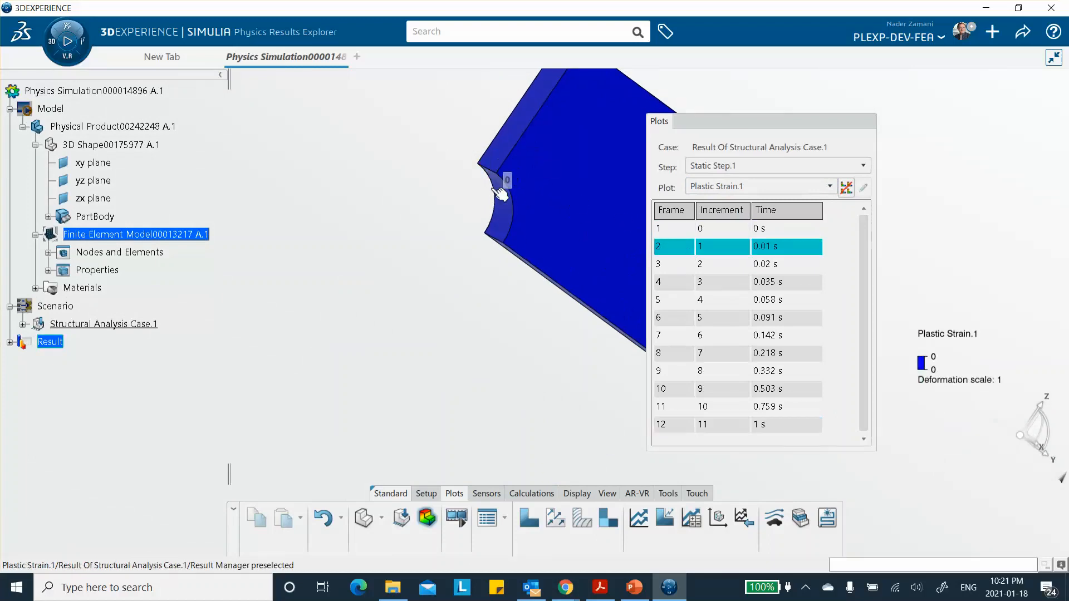
left_click(700, 301)
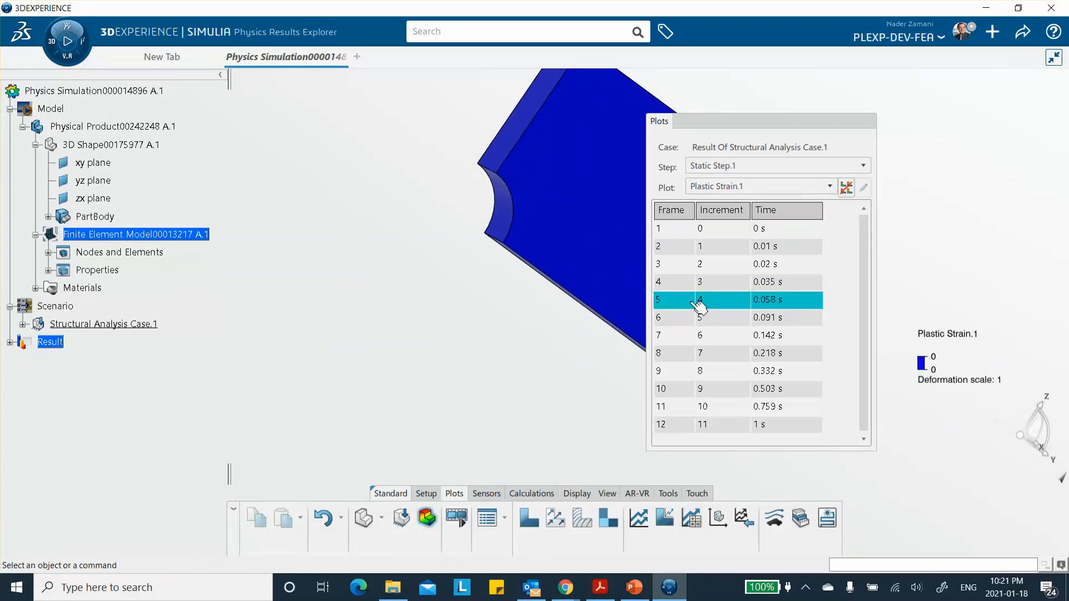
left_click(712, 336)
left_click(713, 371)
left_click(710, 389)
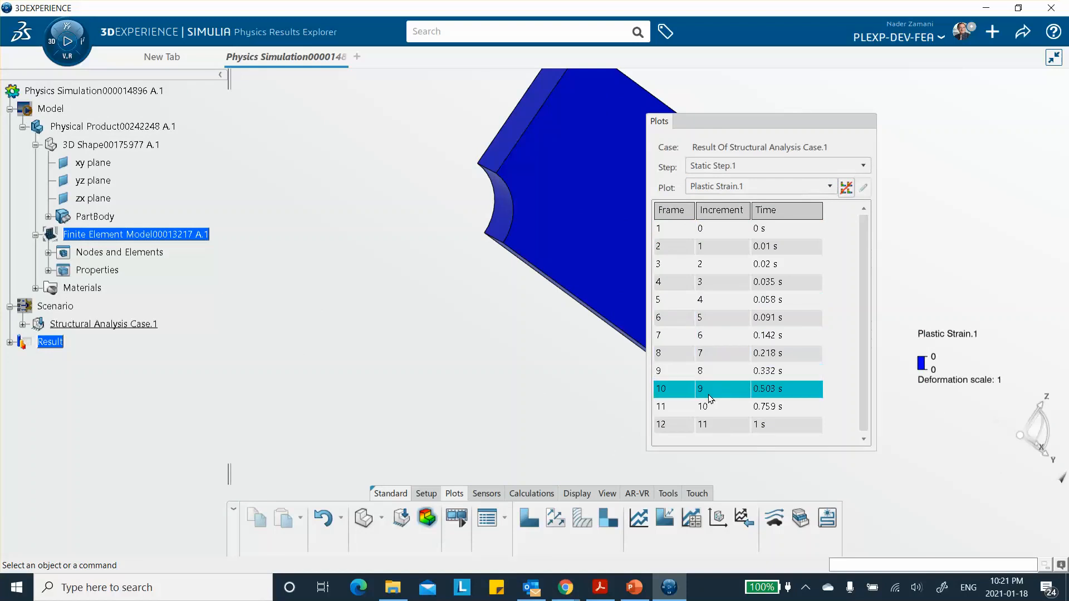
left_click(712, 408)
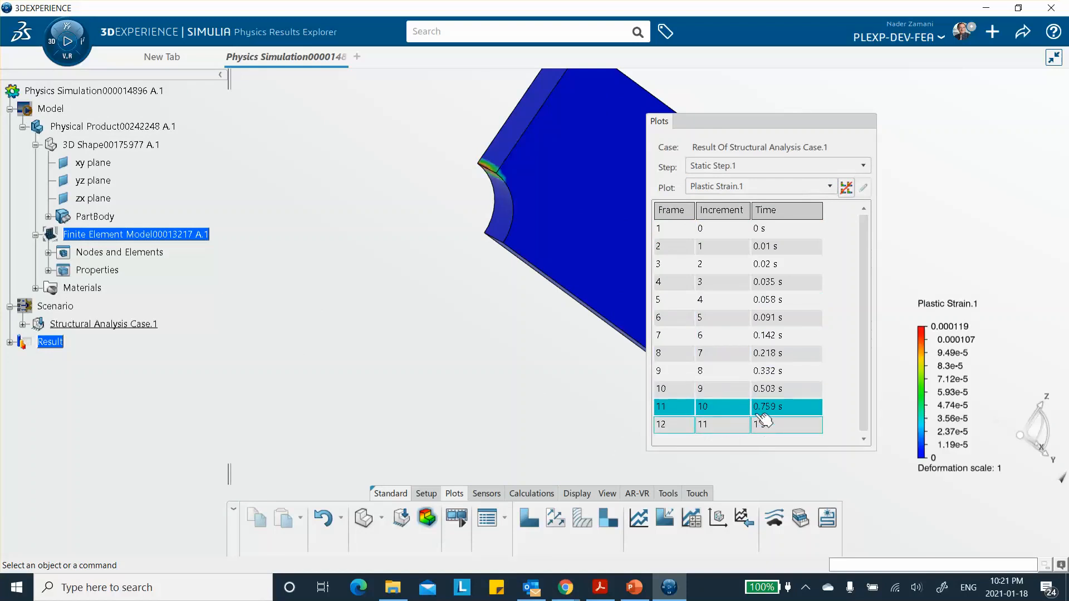
left_click(741, 428)
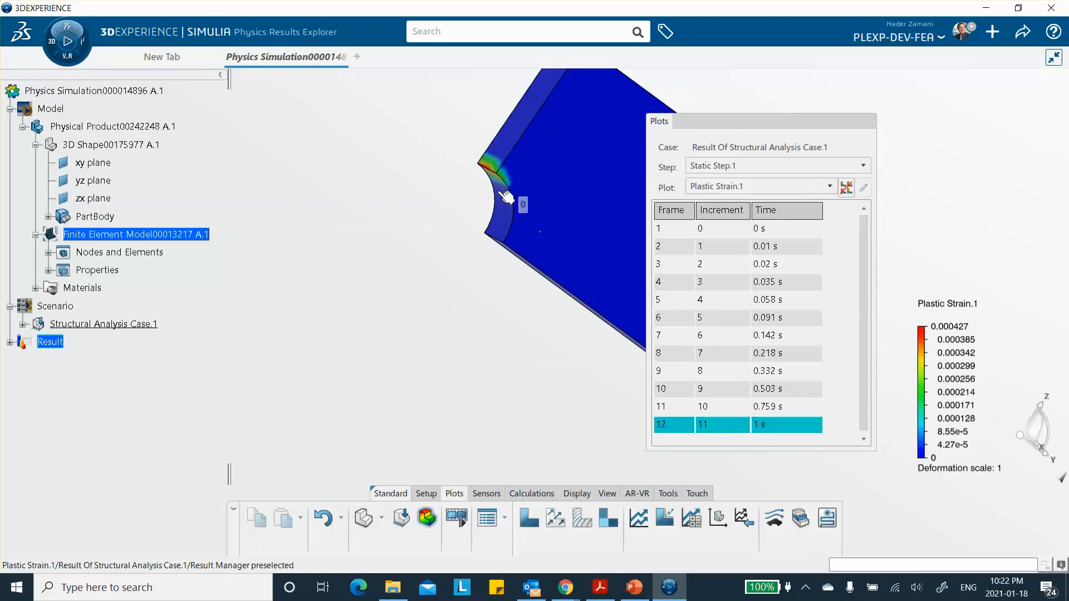
middle_click_drag(540, 182, 394, 297)
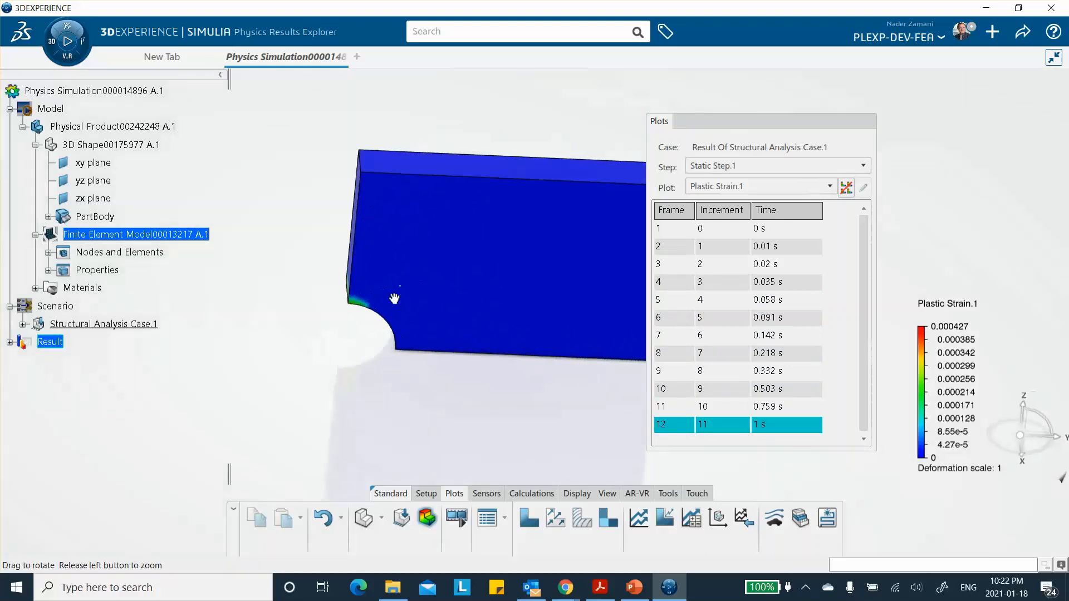
middle_click_drag(448, 248, 358, 291)
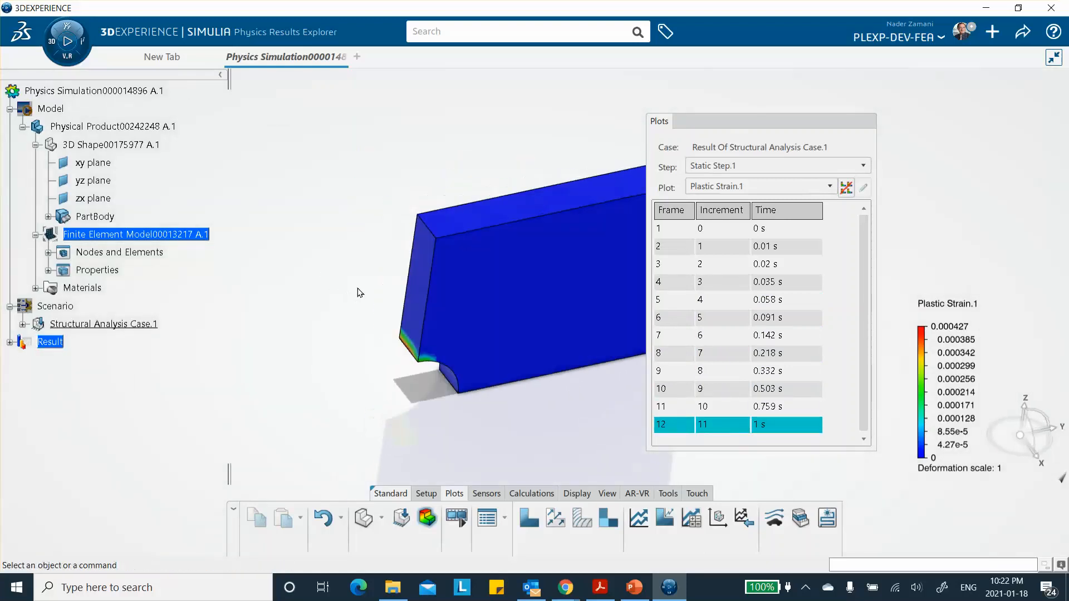
Step: Display the Actively Yielding.1 plot at 1 s and examine the yielded region at the hole edge
left_click(770, 186)
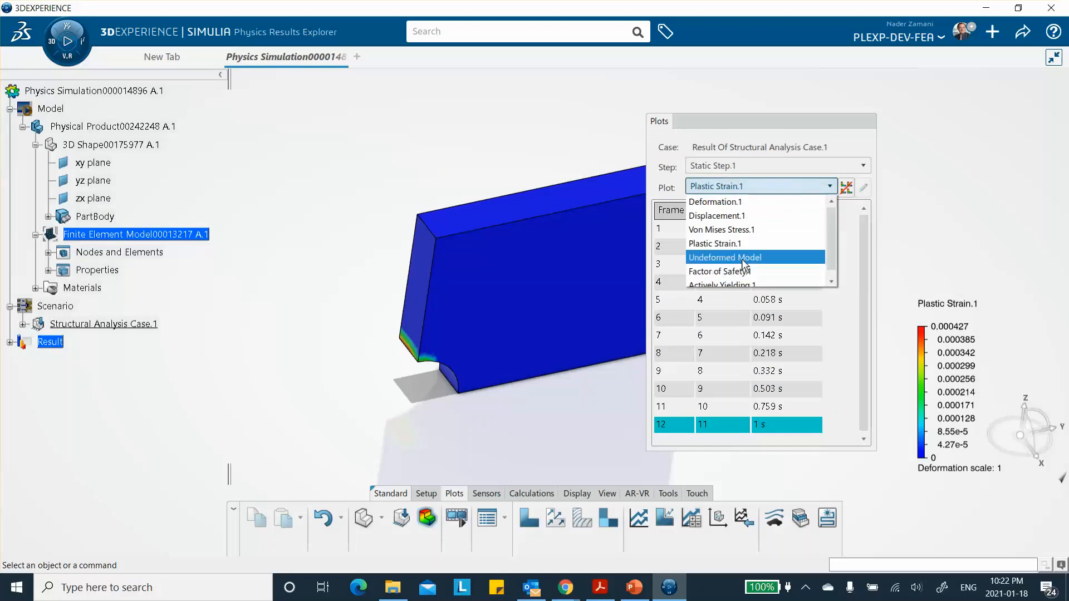
scroll(739, 221, "down", 1)
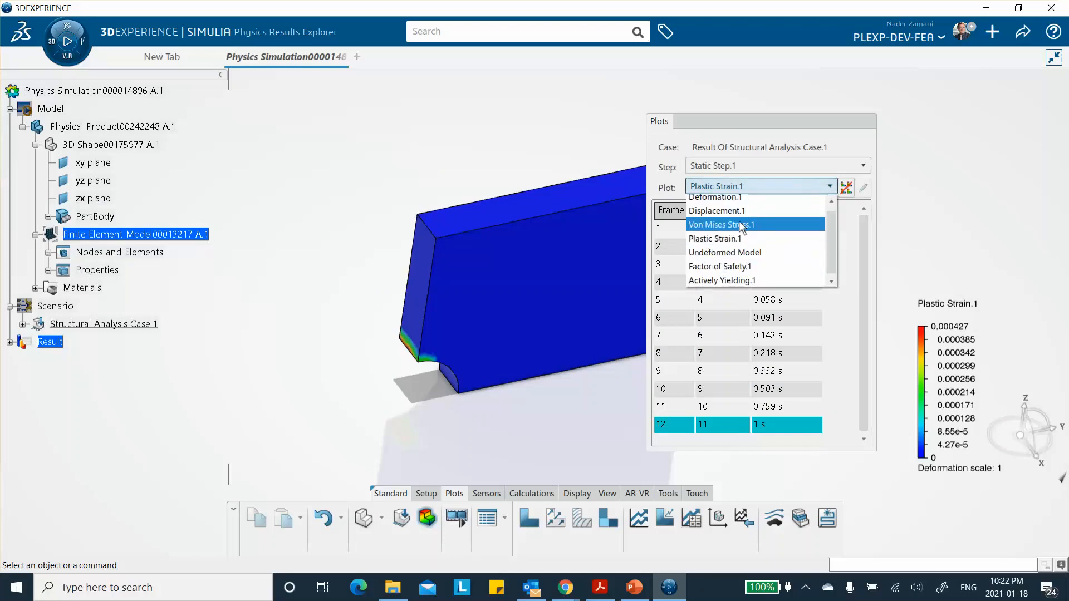
left_click(728, 279)
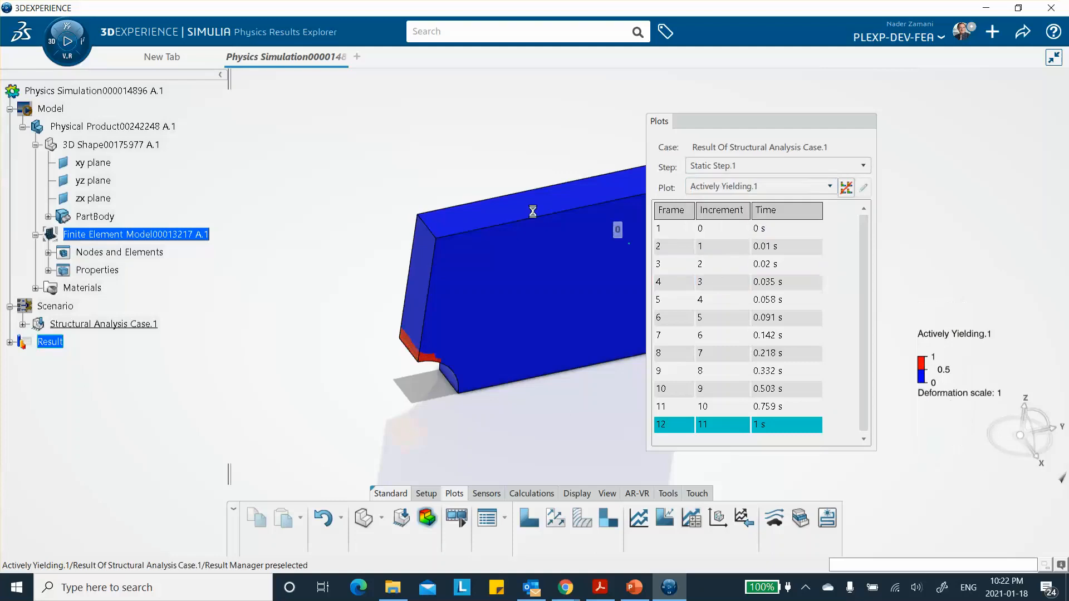
middle_click_drag(472, 148, 489, 214)
mouse_move(426, 283)
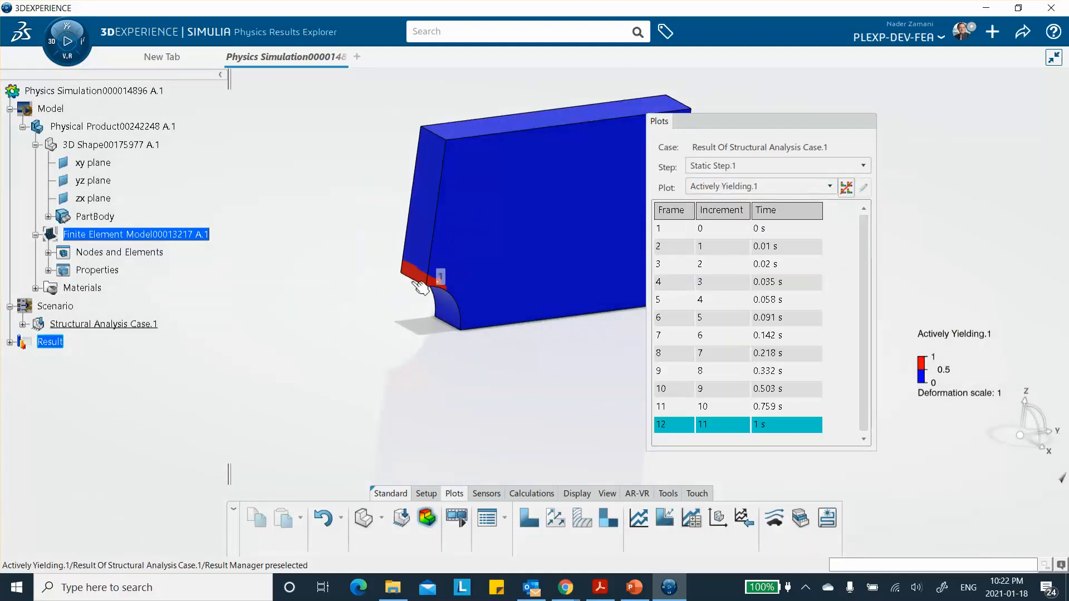
middle_click_drag(529, 241, 498, 292)
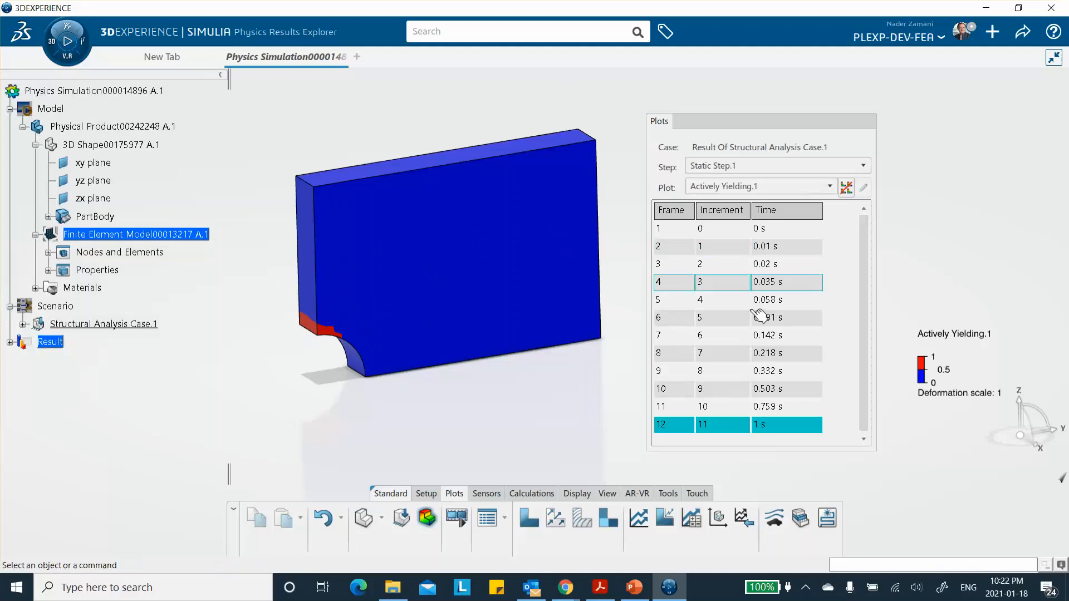
Step: Display the Factor of Safety.1 plot at 1 s and examine its distribution across the quarter plate
left_click(814, 185)
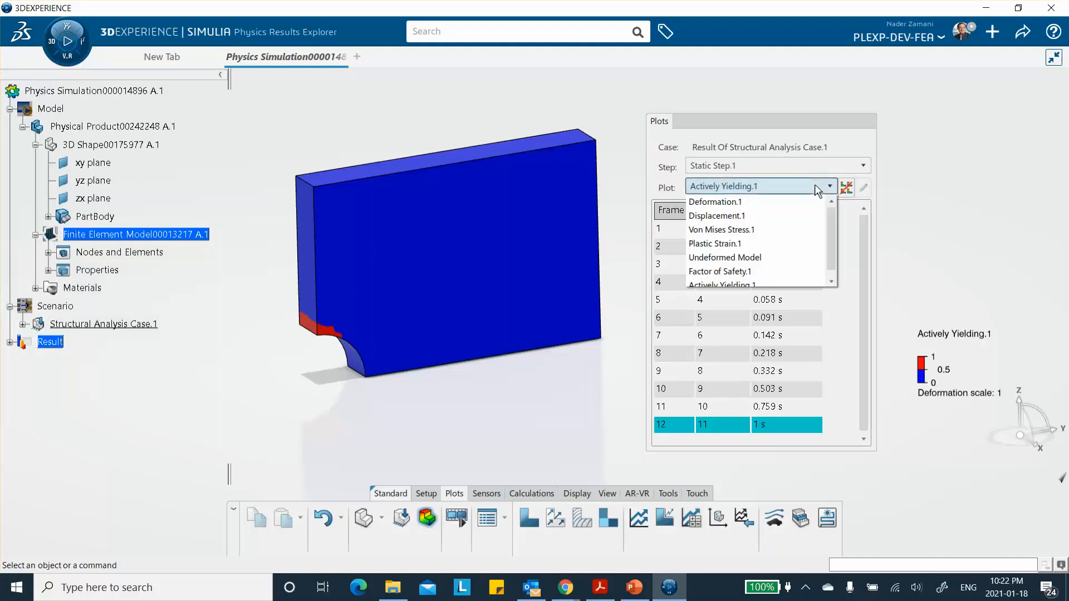
left_click(735, 271)
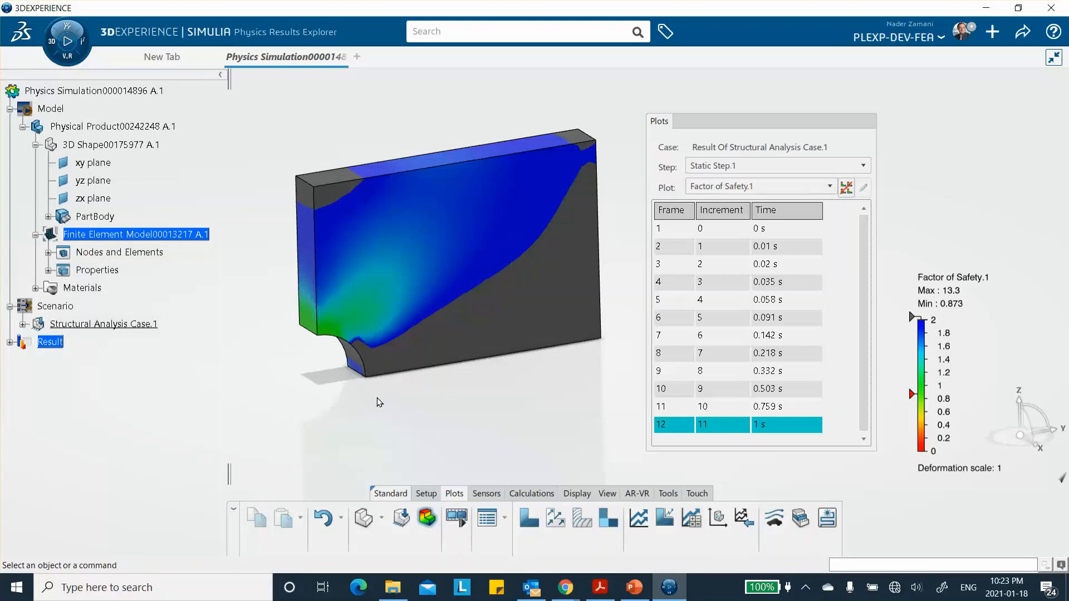
middle_click_drag(494, 398, 453, 358)
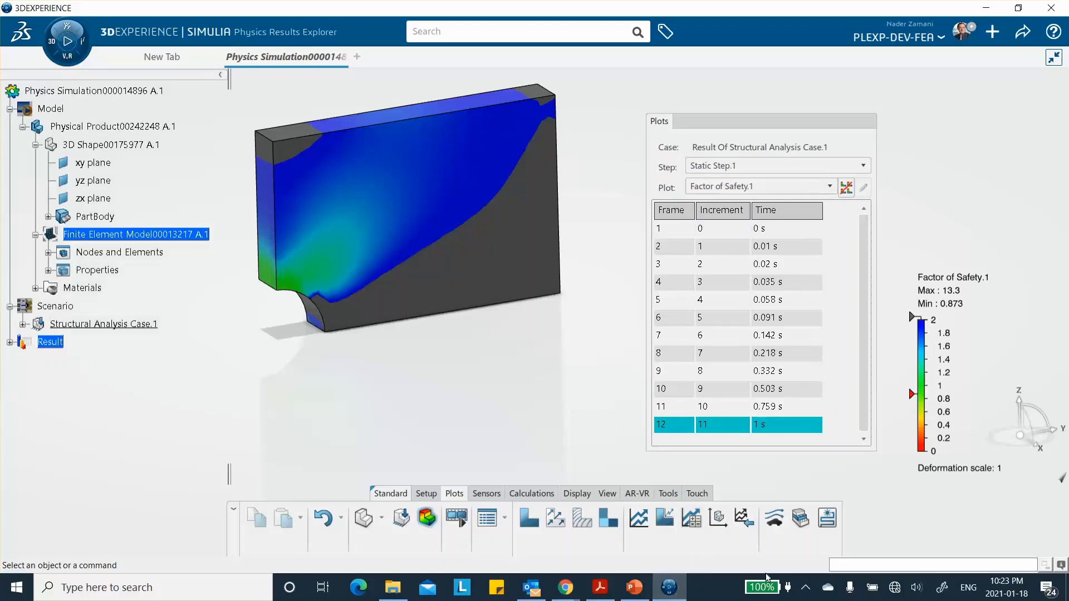
left_click(806, 587)
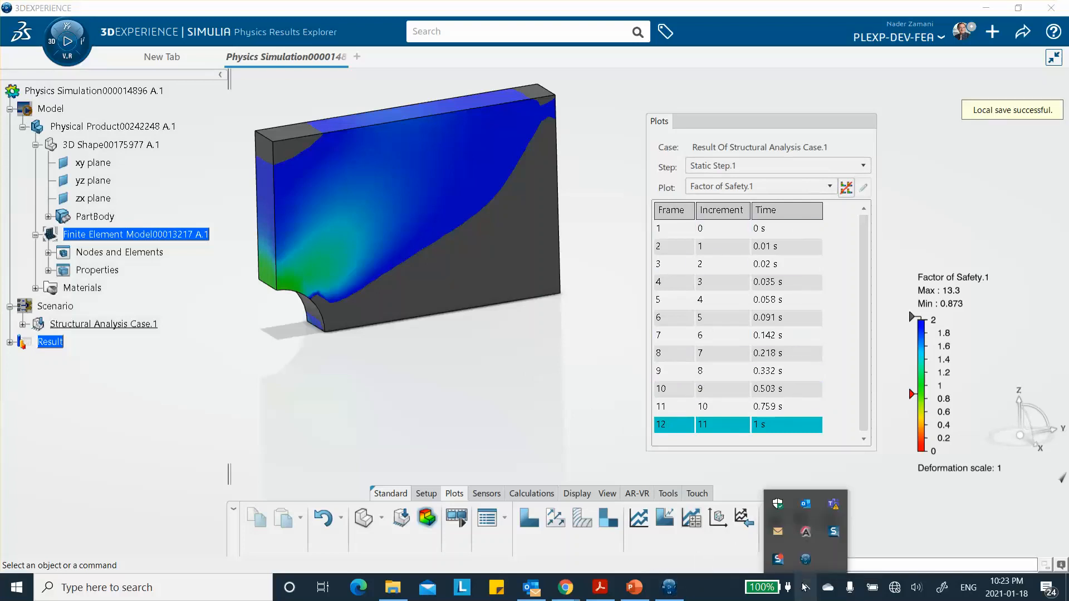